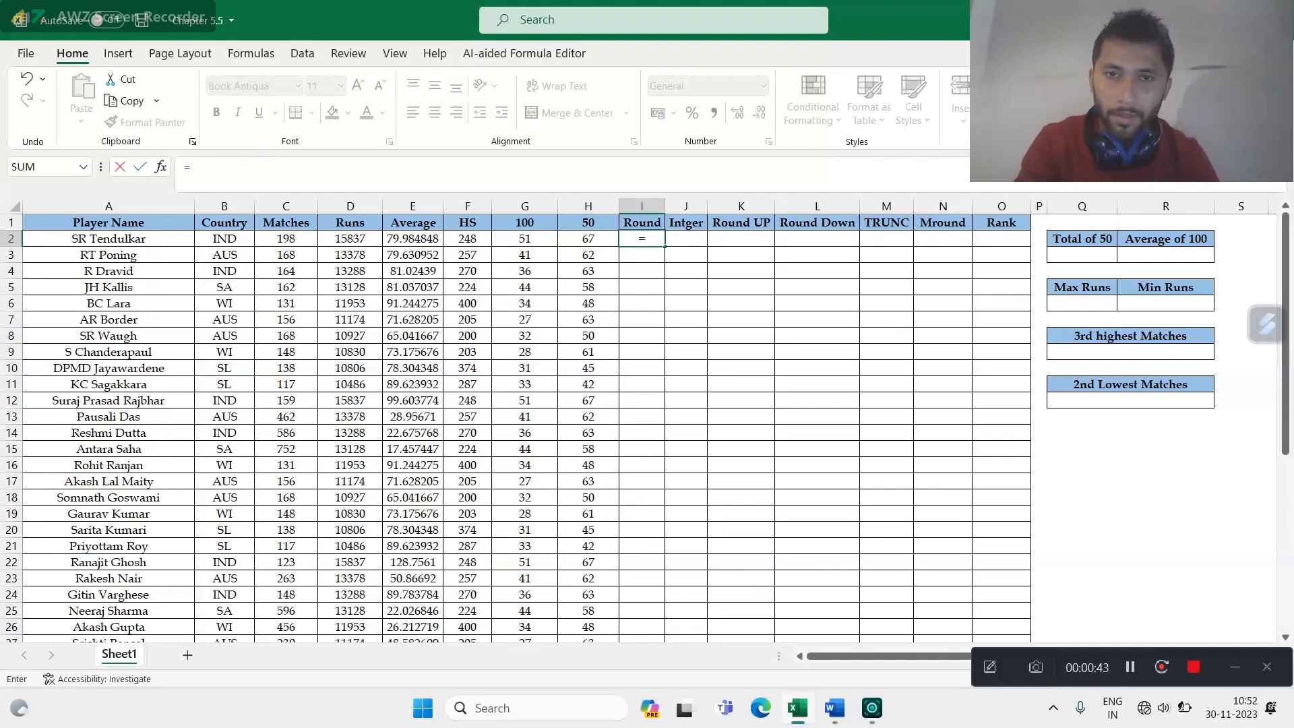
Step: Complete the formula =ROUND(E2,2) in I2, checking the required number of decimals in the Word instructions
{"action": "type", "text": "rou"}
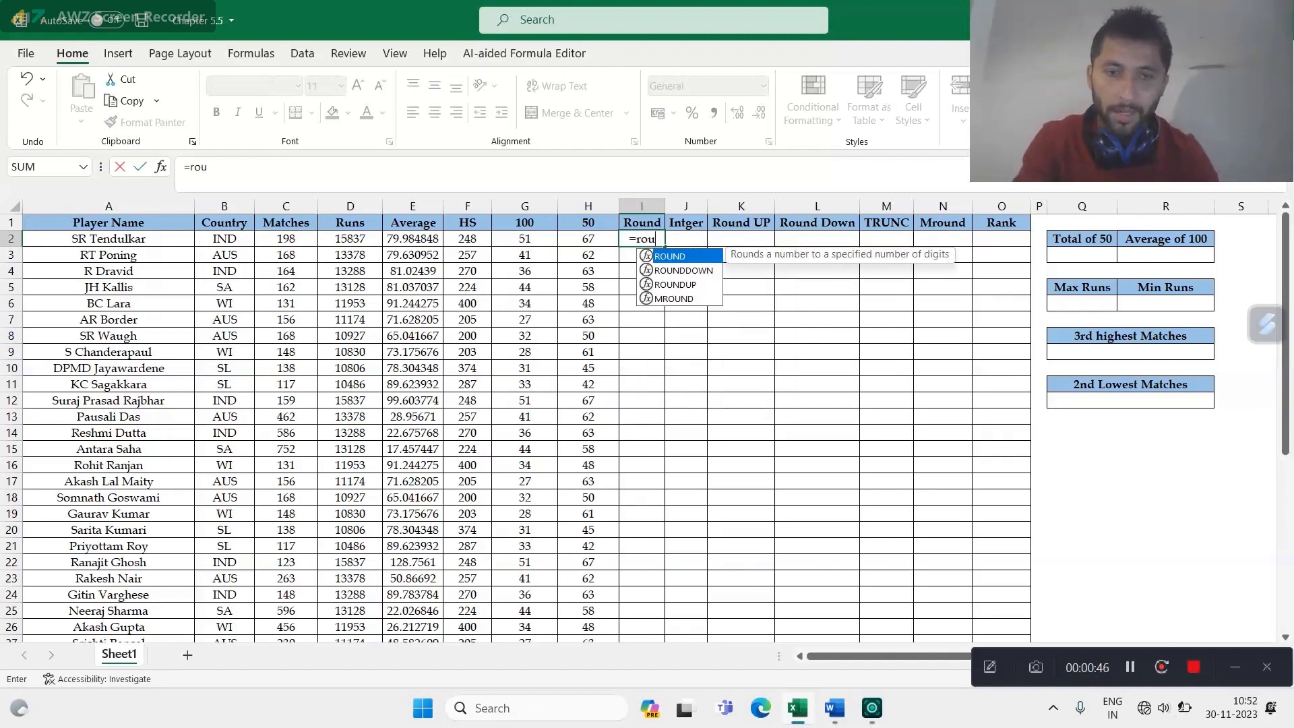
{"action": "key", "text": "Tab"}
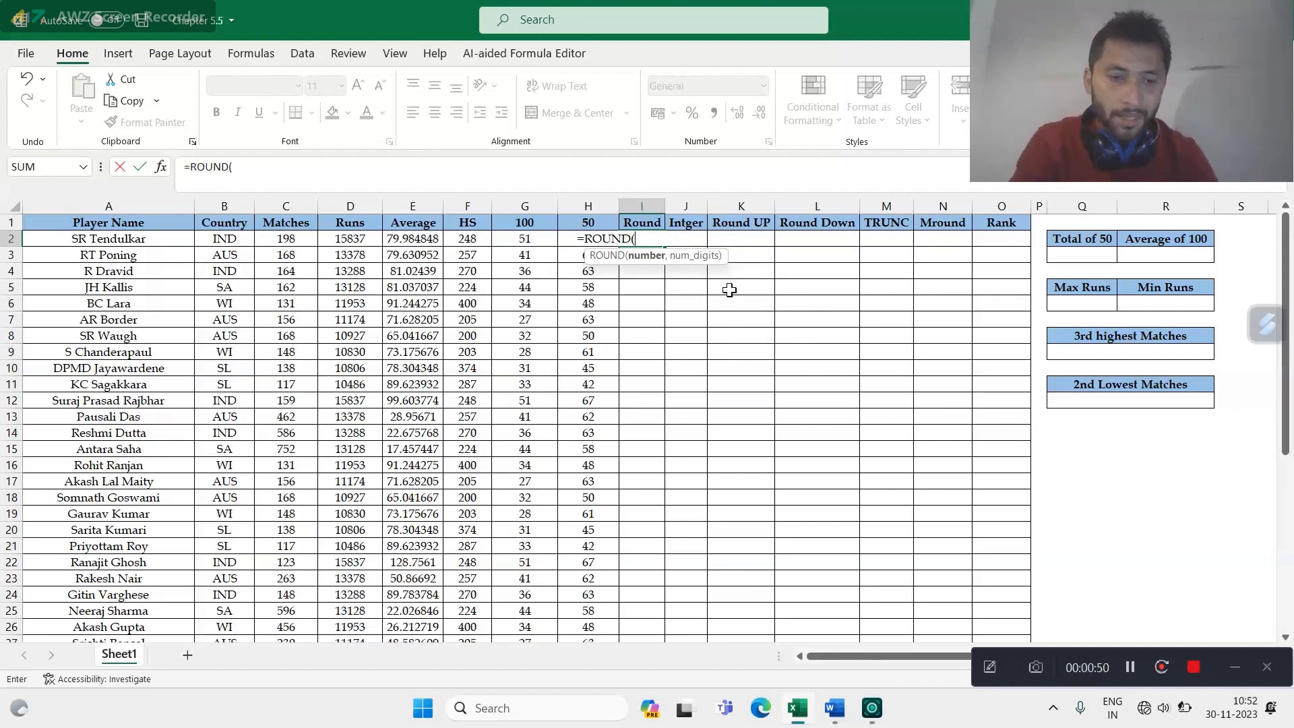
{"action": "left_click", "coordinate": [422, 241]}
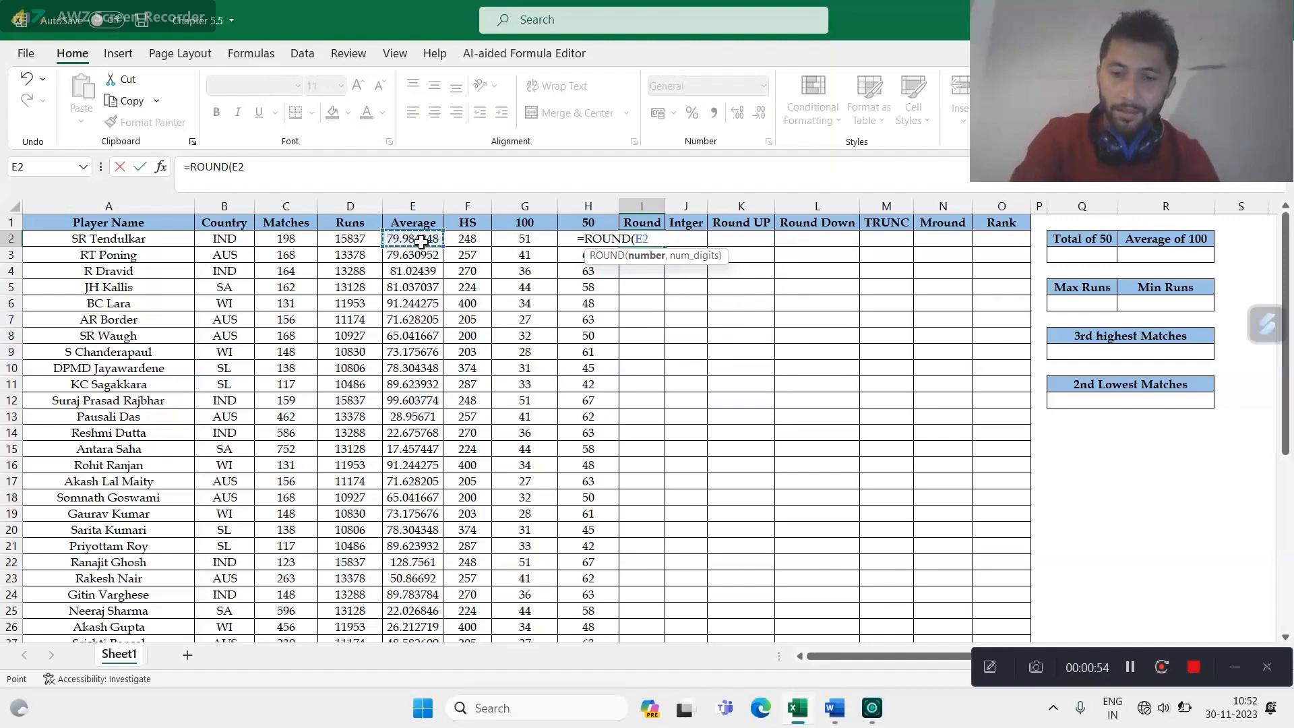
{"action": "type", "text": ","}
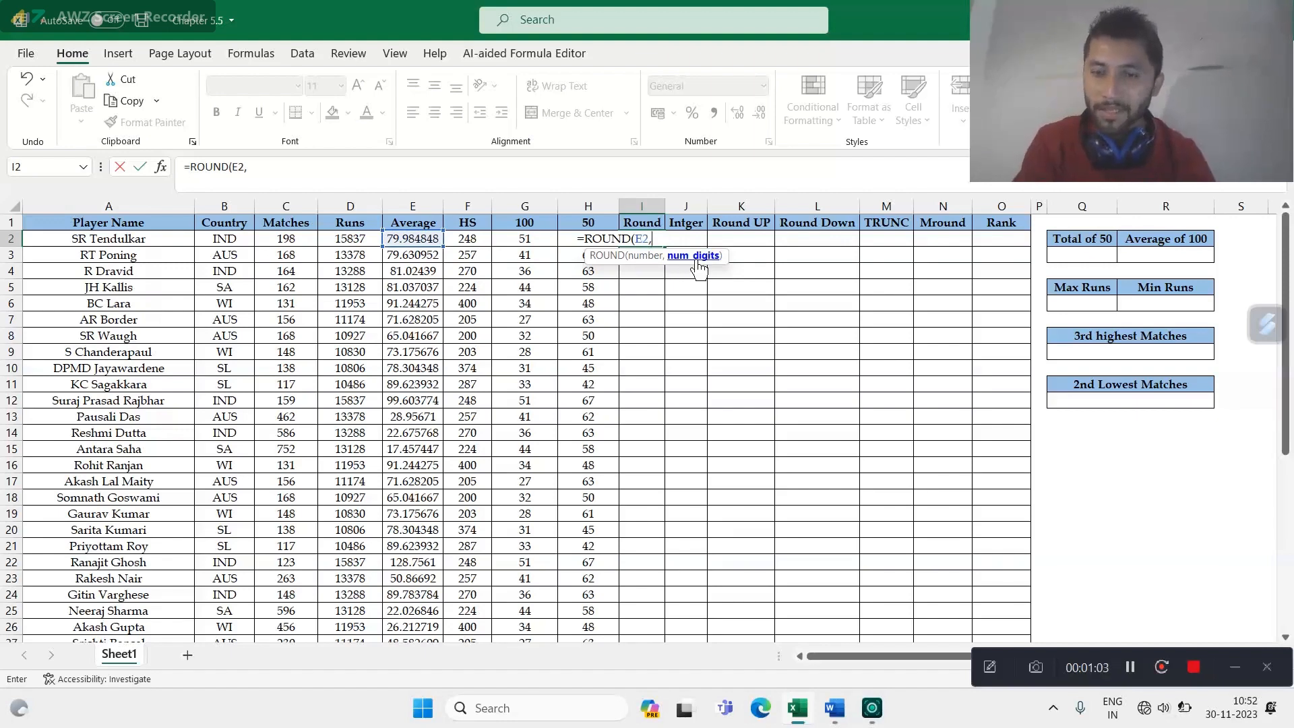
{"action": "key", "text": "alt+Tab"}
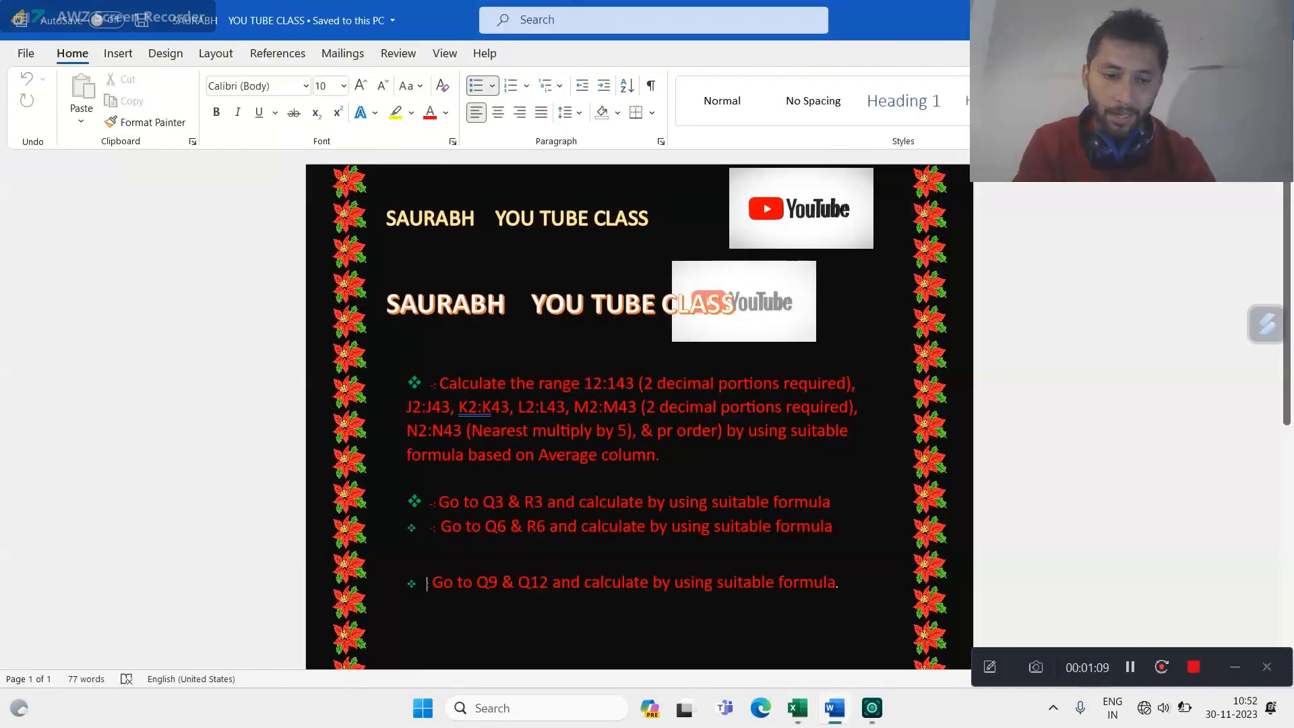
{"action": "key", "text": "alt+Tab"}
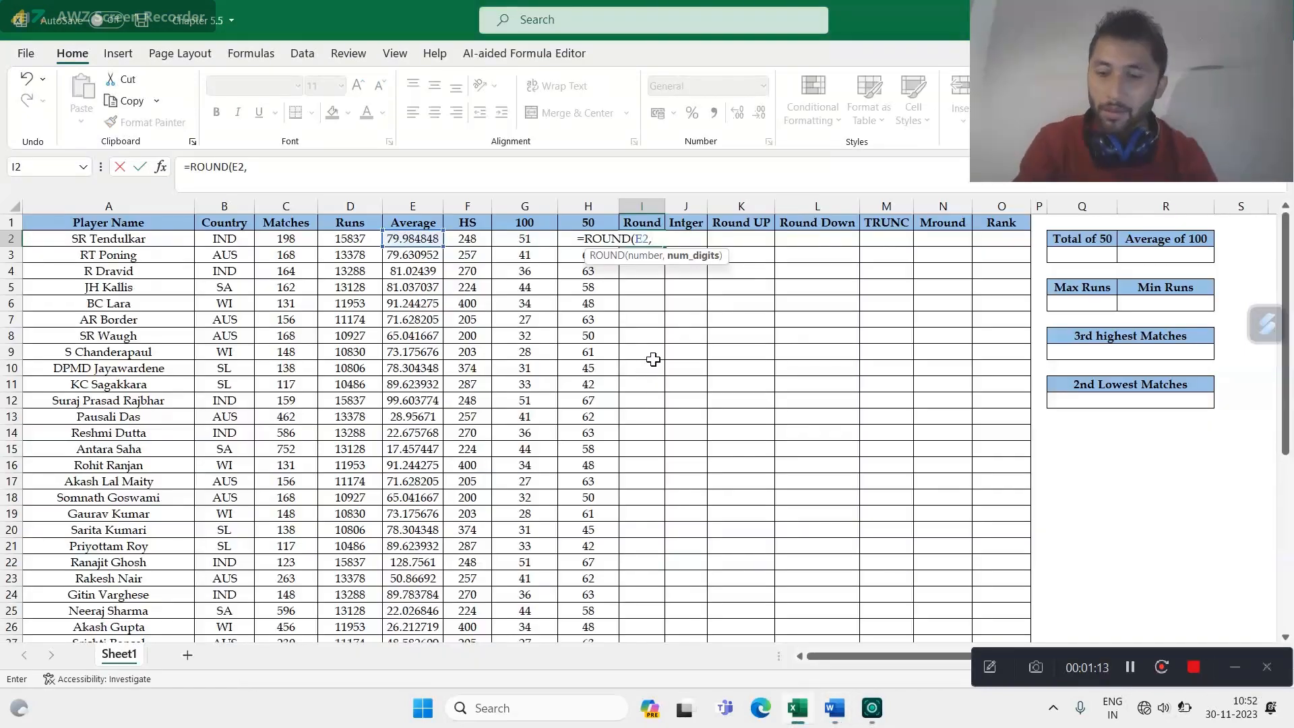
{"action": "type", "text": "2"}
{"action": "key", "text": "Return"}
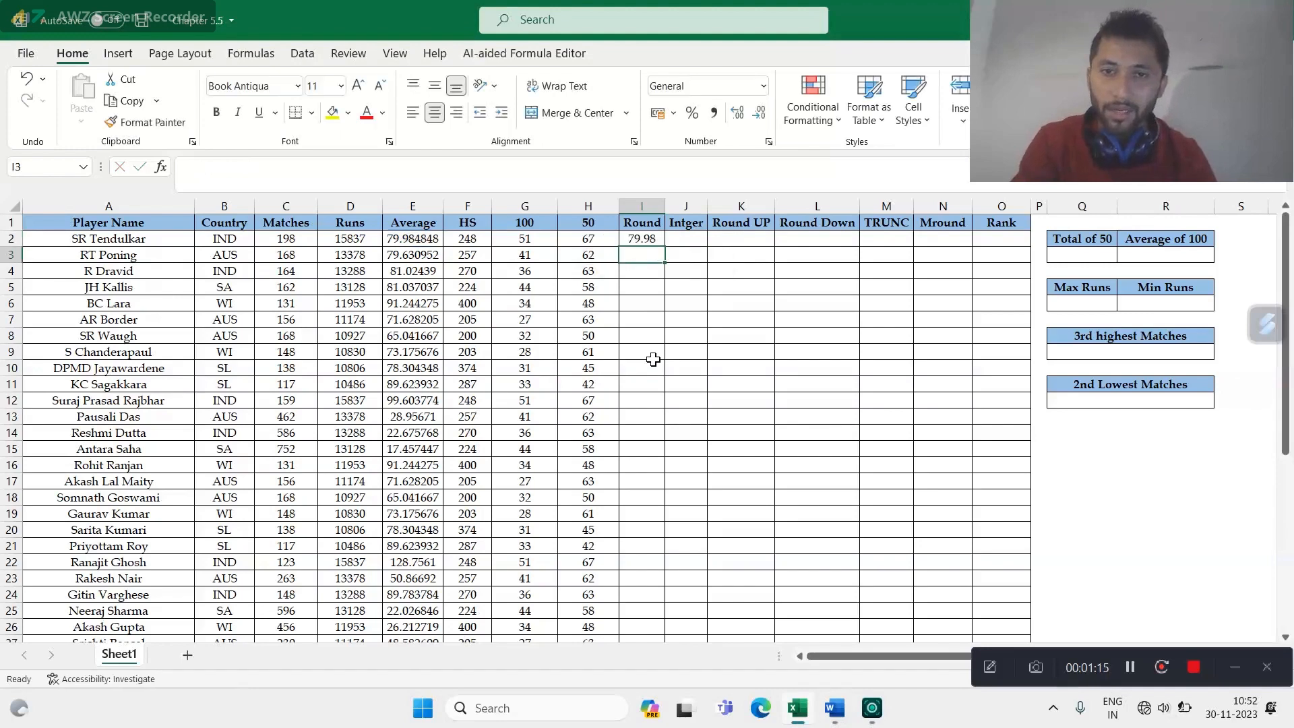
Step: Fill the ROUND formula from I2 down the Round column and format the filled cells as Number
{"action": "left_click", "coordinate": [658, 240]}
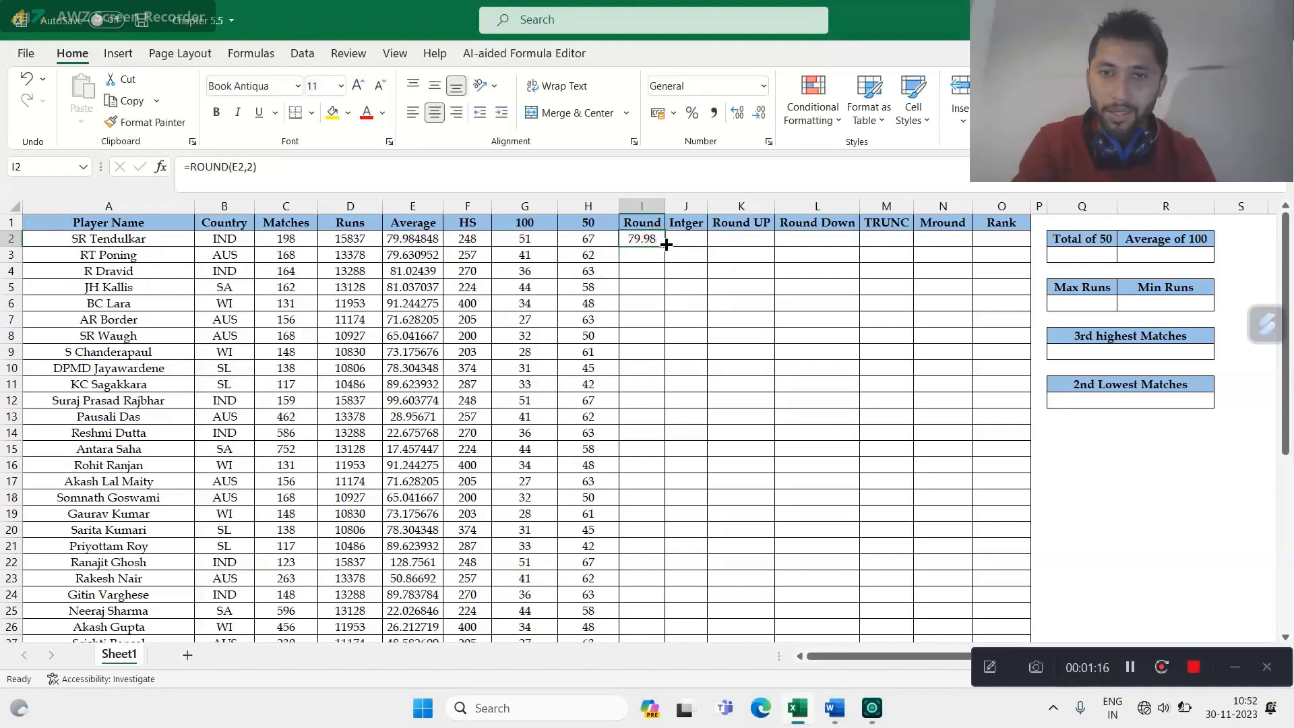
{"action": "left_click_drag", "start_coordinate": [666, 246], "coordinate": [666, 246]}
{"action": "double_click", "coordinate": [667, 246]}
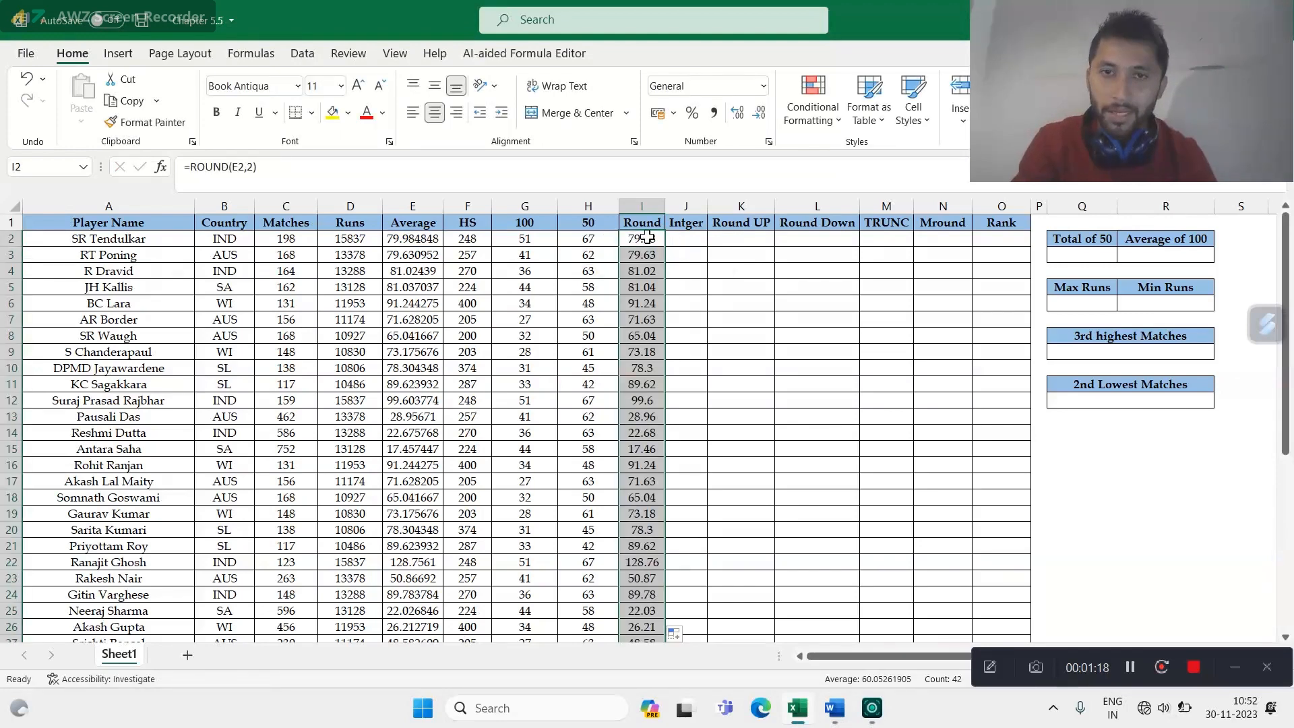
{"action": "left_click", "coordinate": [764, 86]}
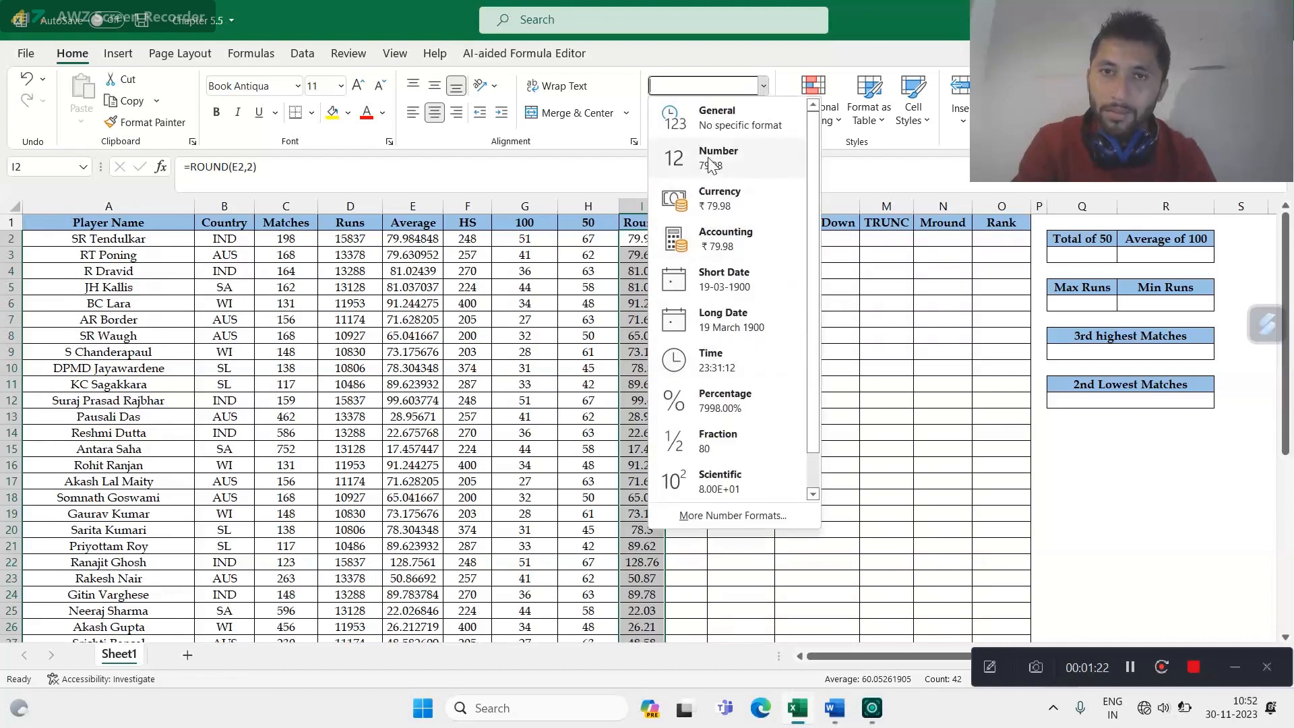
{"action": "left_click", "coordinate": [707, 156]}
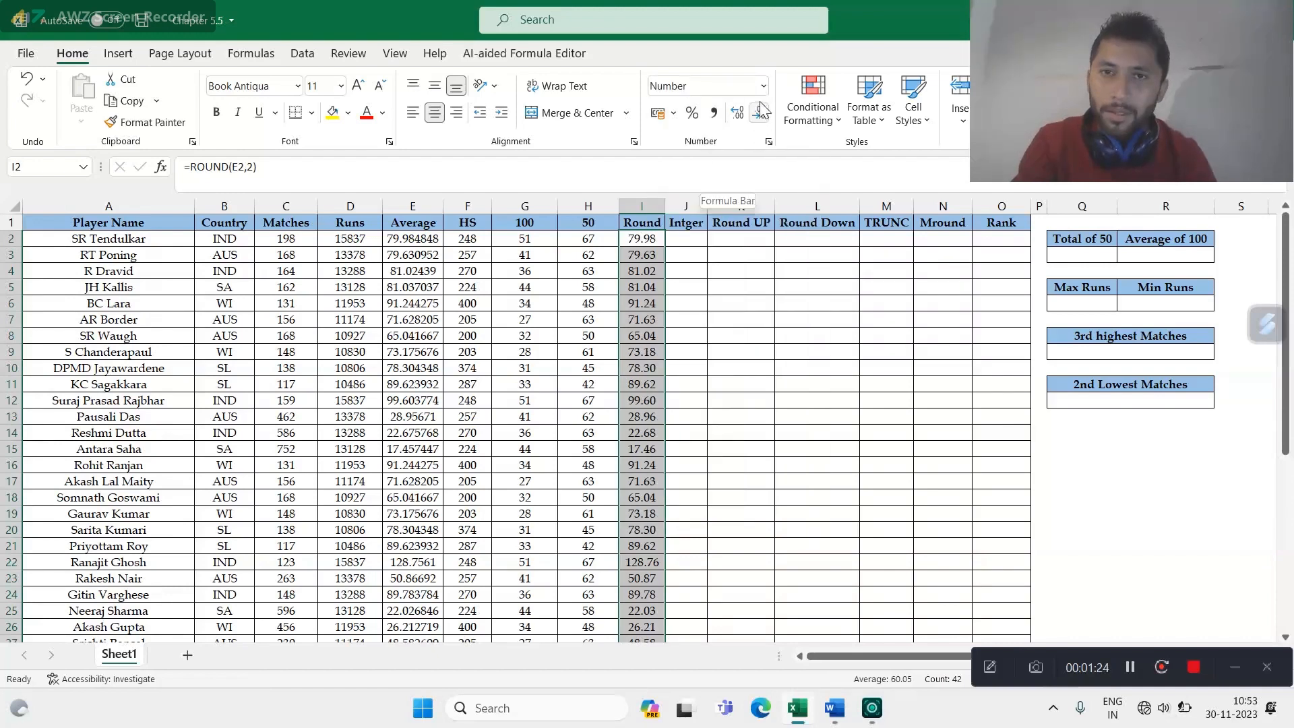
Step: Check the Word instructions and format the Intger through TRUNC columns as Number with 2 decimal places
{"action": "left_click", "coordinate": [695, 242]}
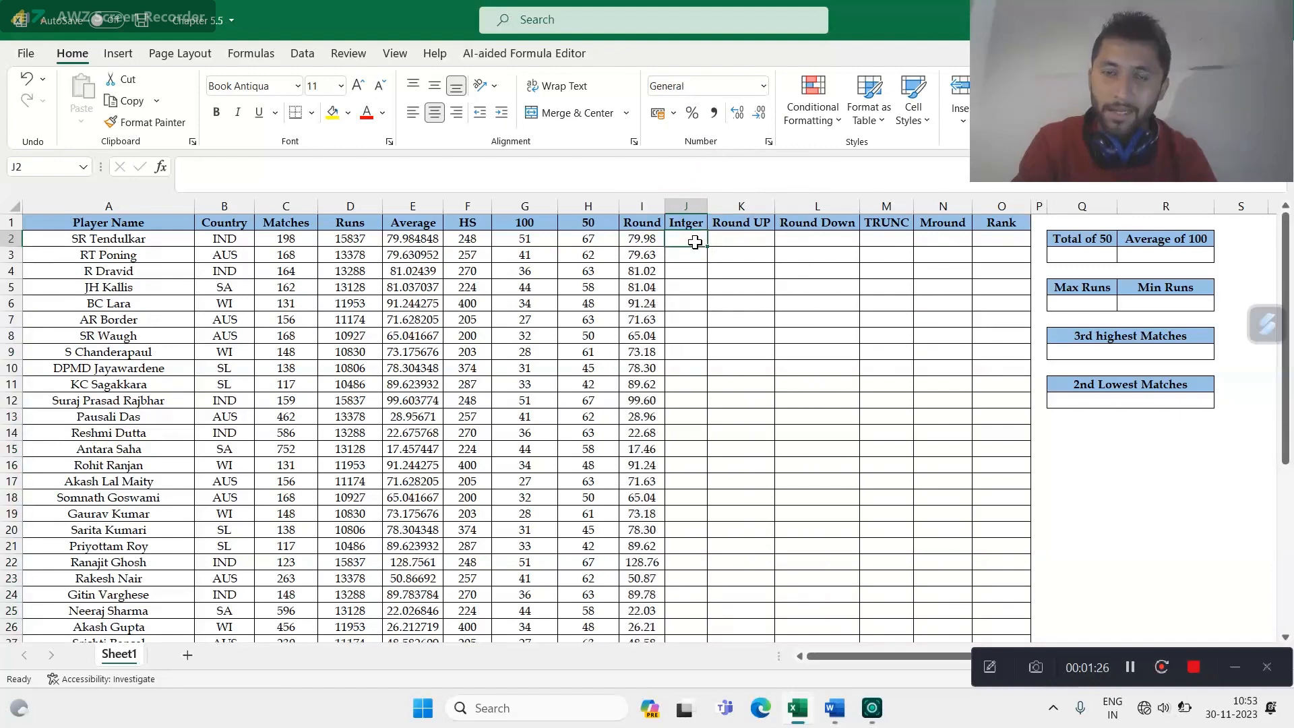
{"action": "key", "text": "alt+Tab"}
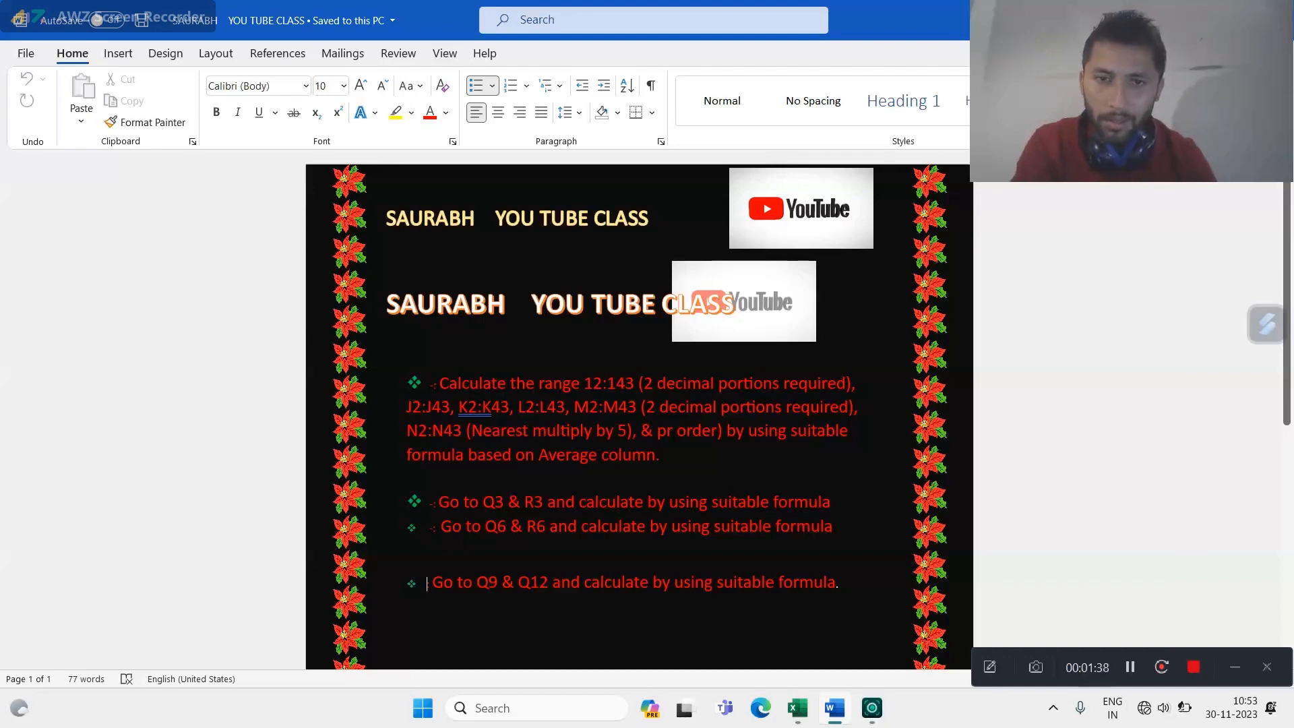
{"action": "key", "text": "alt+Tab"}
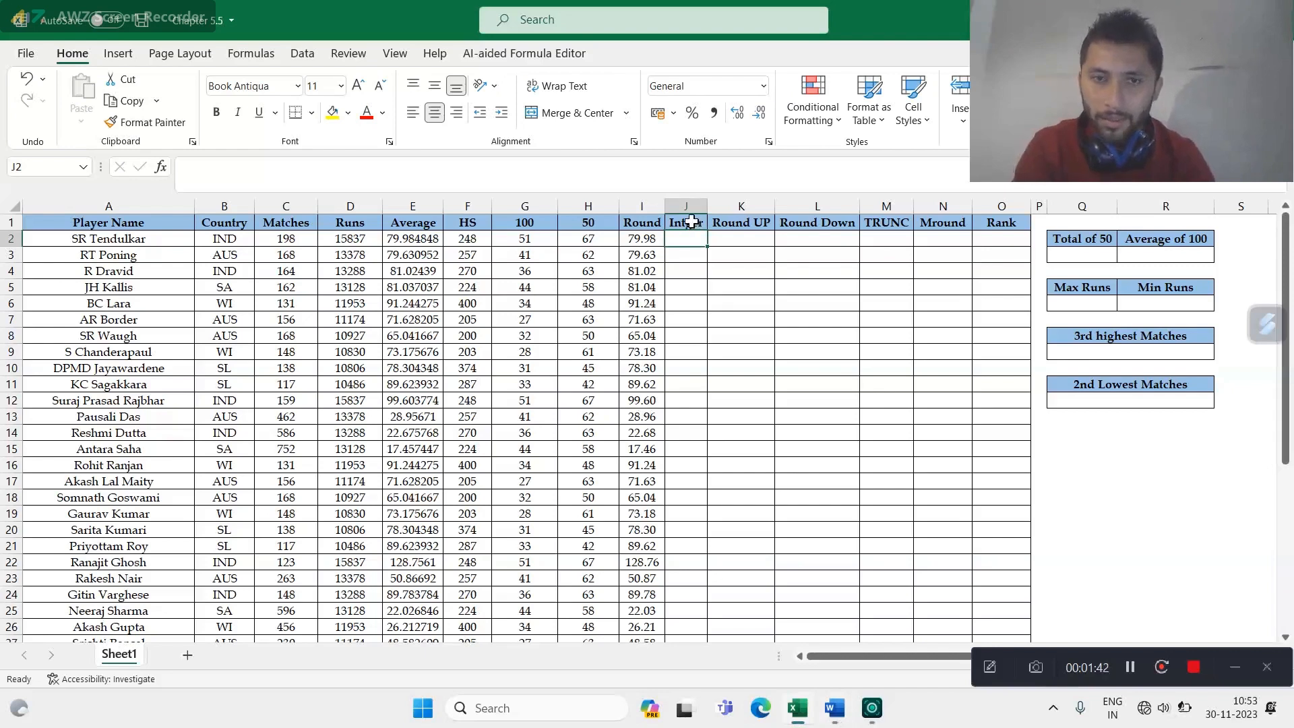
{"action": "key", "text": "shift+Right"}
{"action": "key", "text": "shift+Right"}
{"action": "key", "text": "shift+Right"}
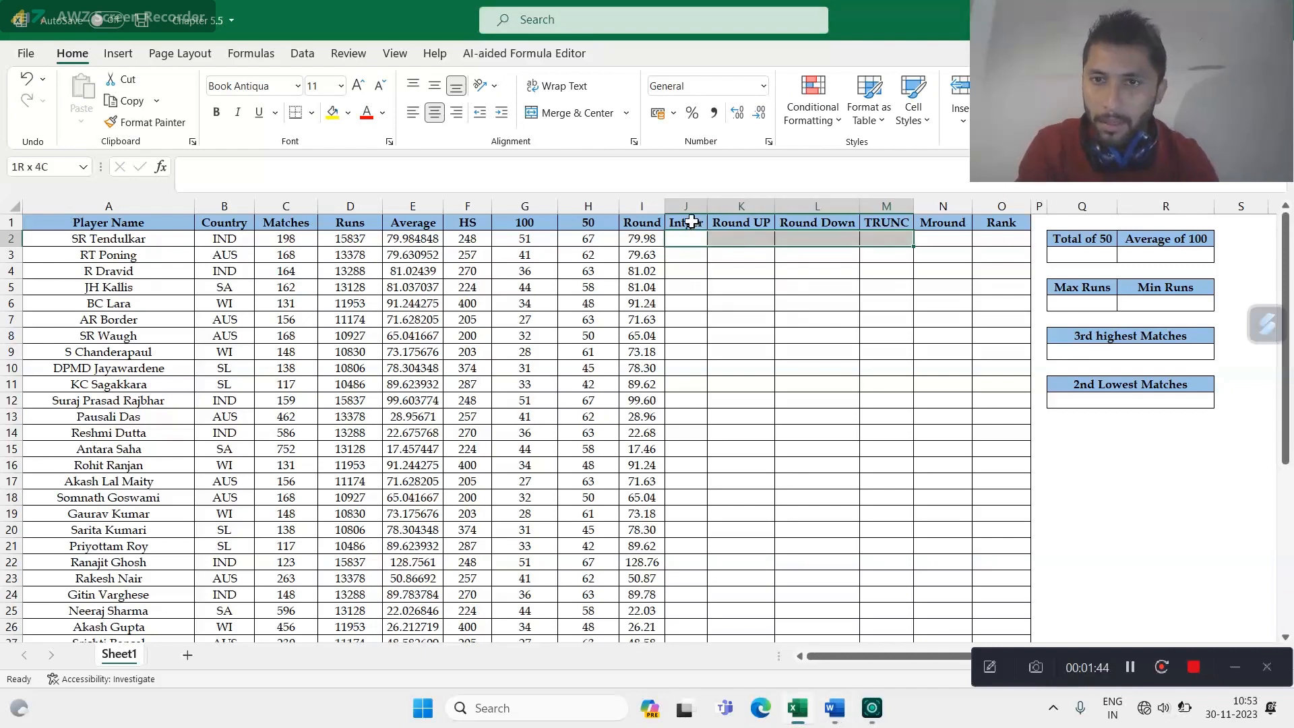
{"action": "left_click", "coordinate": [691, 221]}
{"action": "key", "text": "shift+Right"}
{"action": "key", "text": "shift+Right"}
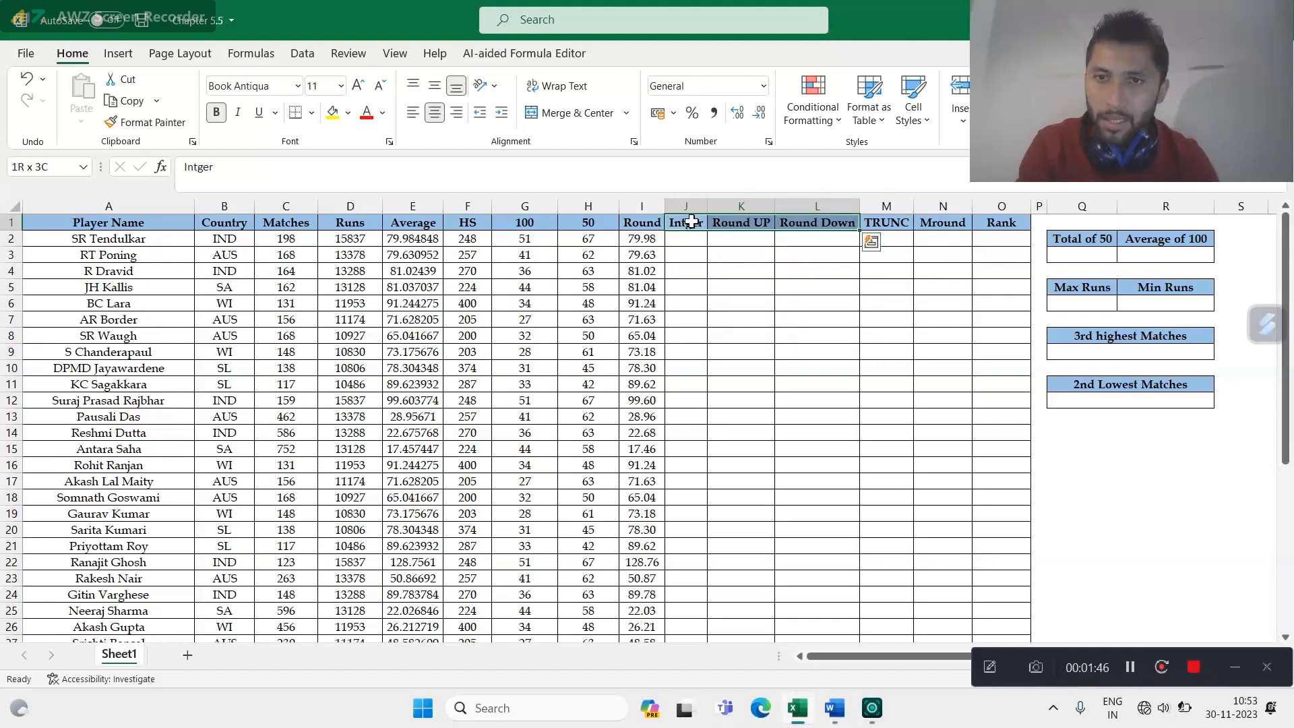
{"action": "key", "text": "shift+Right"}
{"action": "key", "text": "ctrl+shift+Down"}
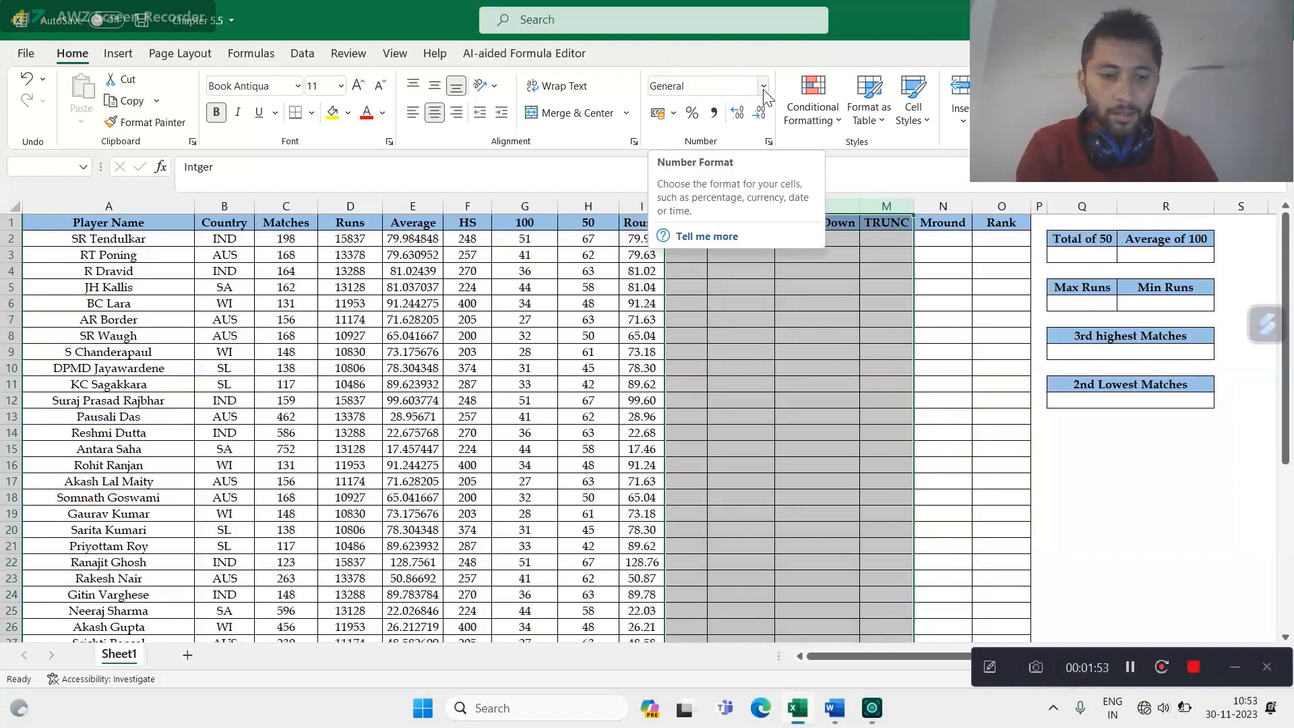
{"action": "key", "text": "ctrl+1"}
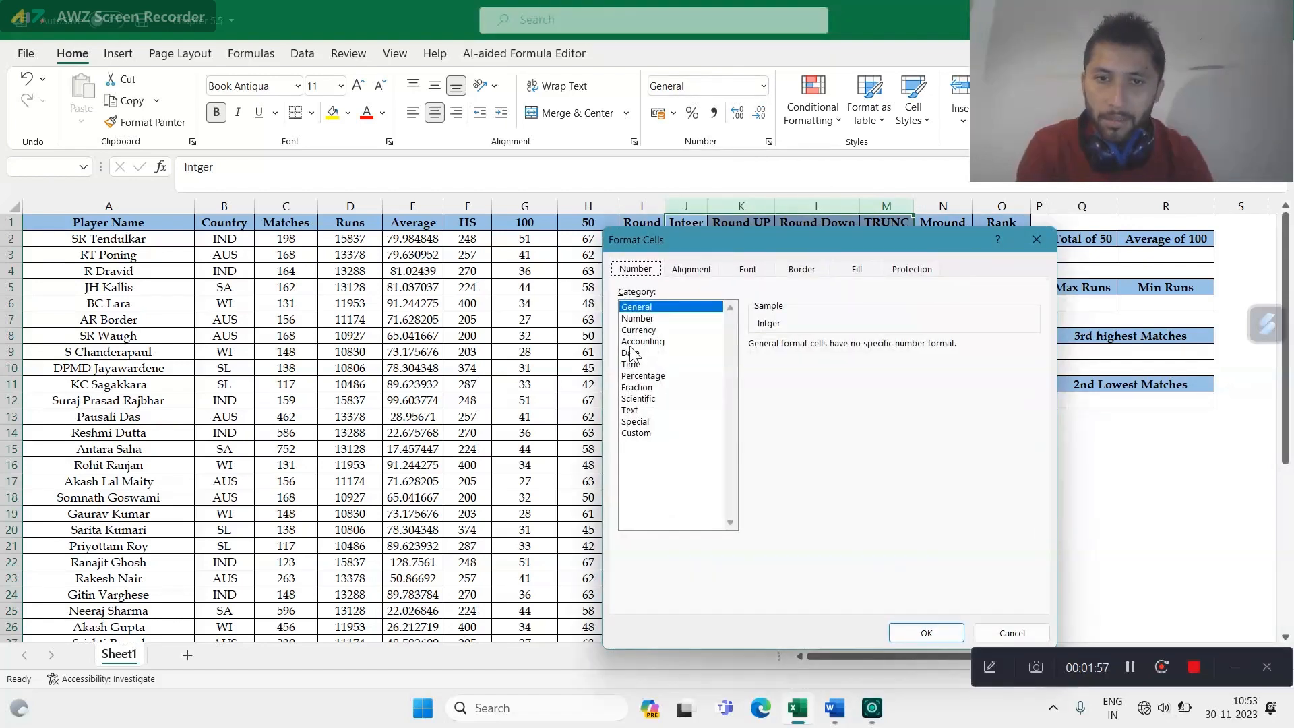
{"action": "left_click", "coordinate": [635, 320]}
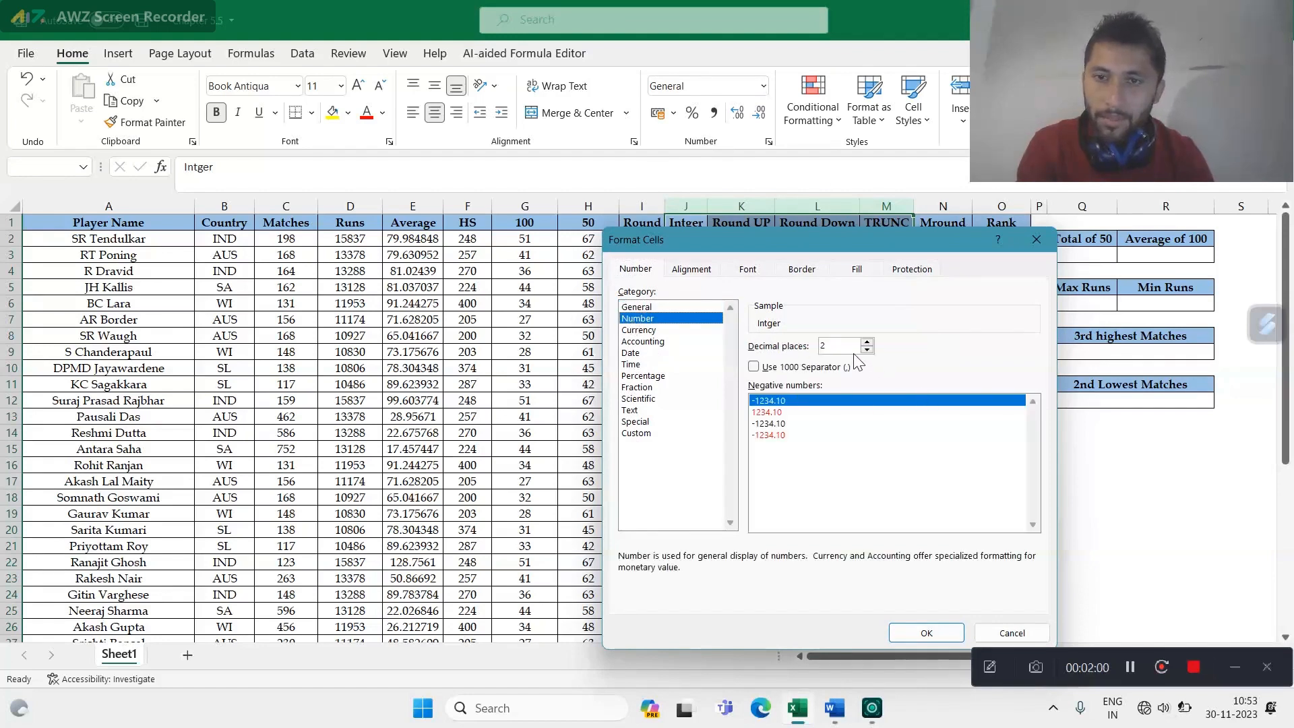
{"action": "left_click", "coordinate": [926, 633]}
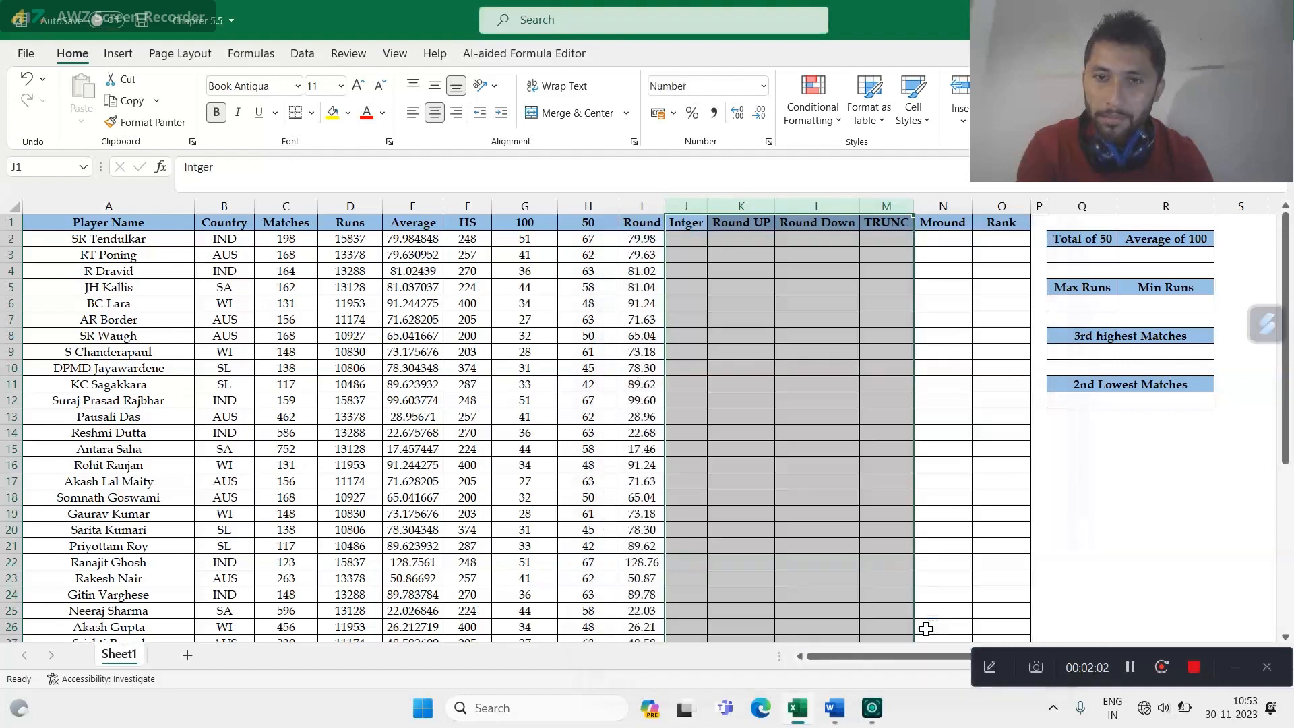
Step: Enter =INT(E2) in J2 and fill it down the Intger column
{"action": "left_click", "coordinate": [685, 244]}
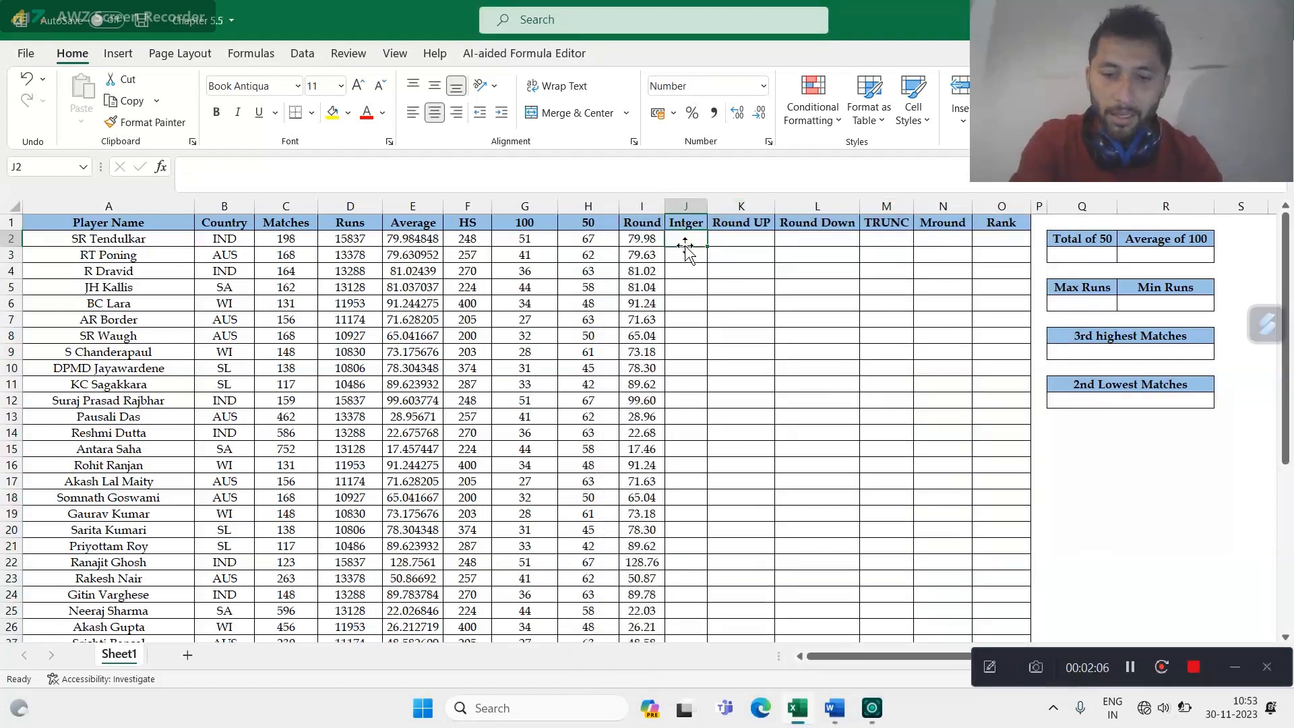
{"action": "type", "text": "int"}
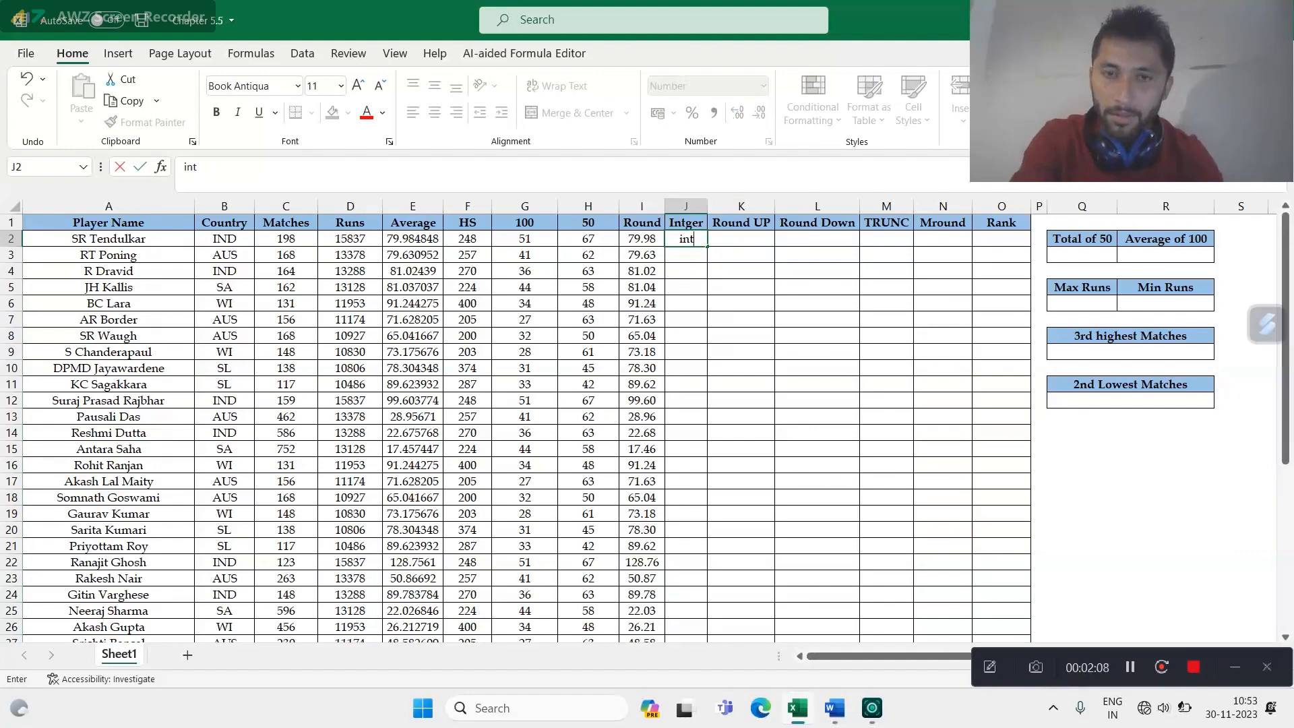
{"action": "key", "text": "BackSpace"}
{"action": "key", "text": "BackSpace"}
{"action": "type", "text": "=in"}
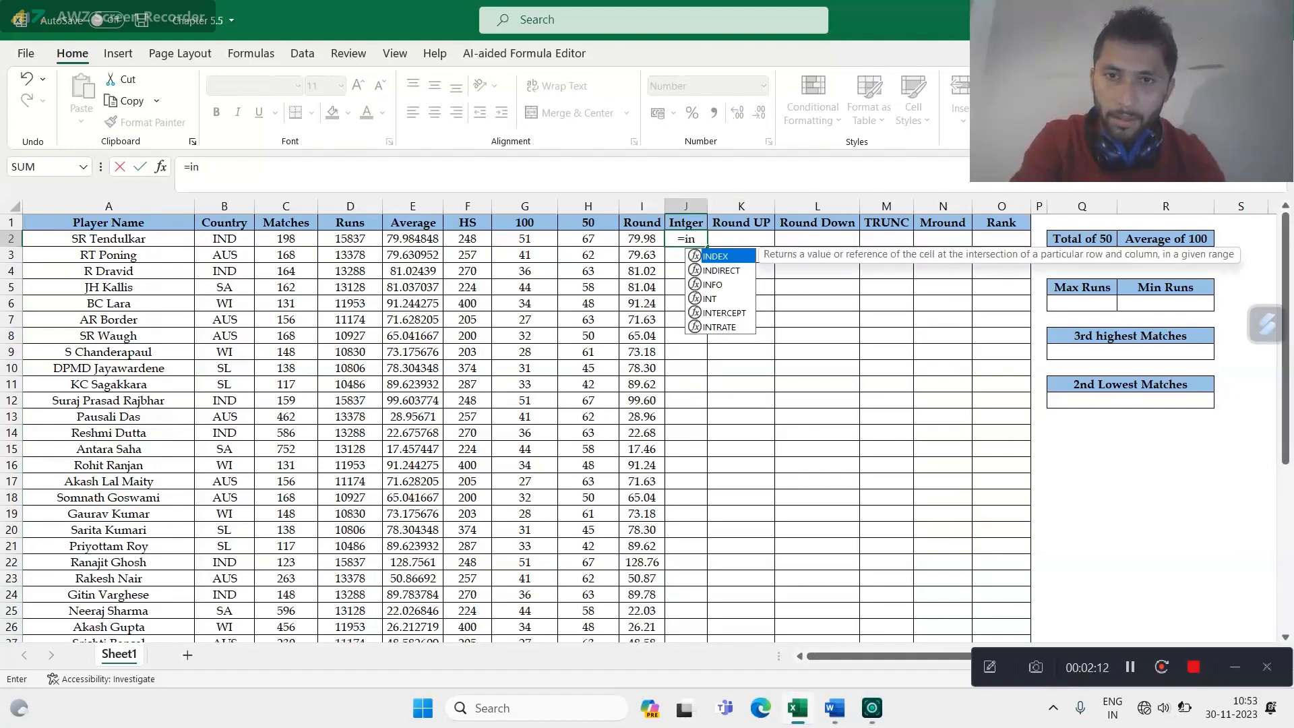
{"action": "type", "text": "t"}
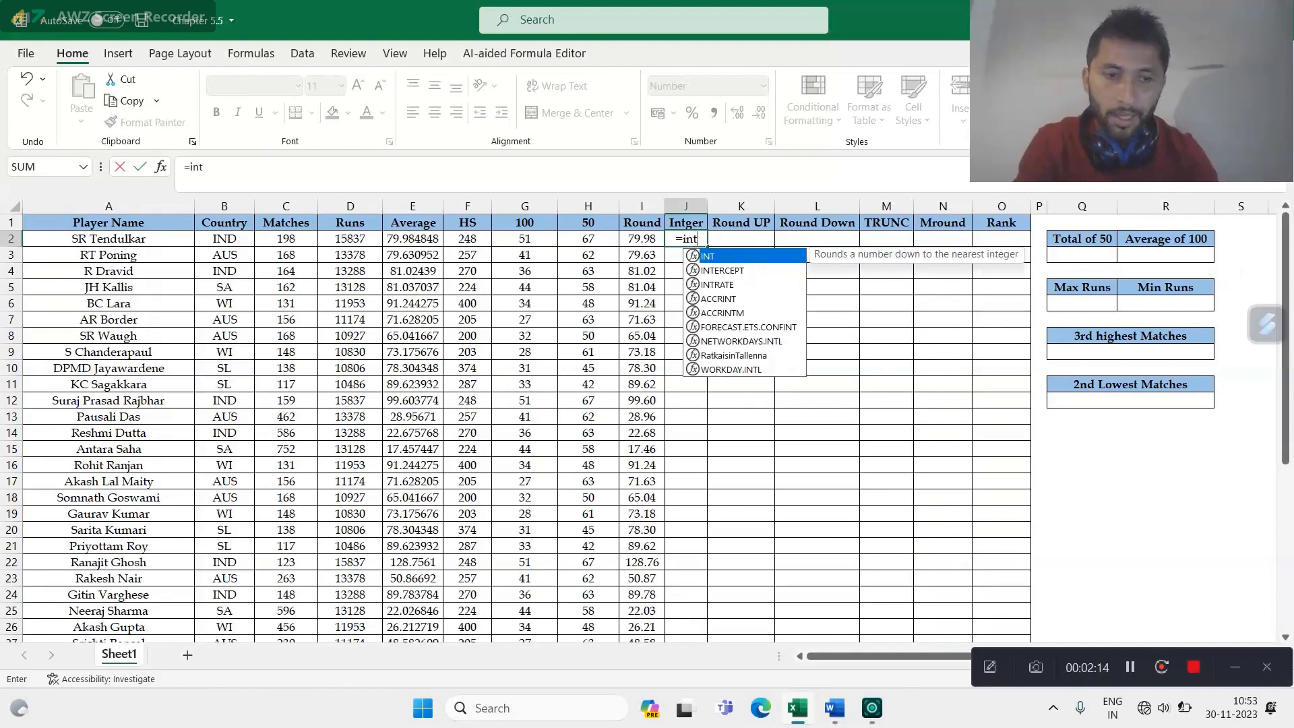
{"action": "key", "text": "Tab"}
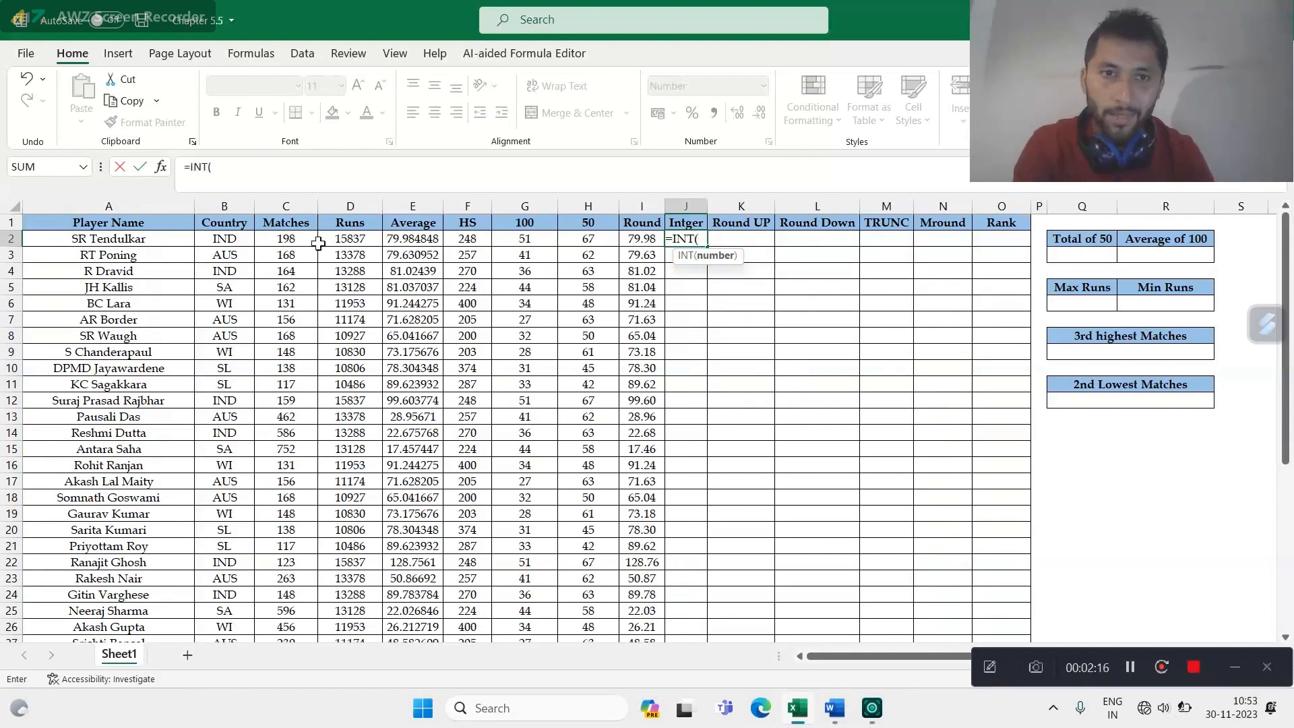
{"action": "left_click", "coordinate": [412, 240]}
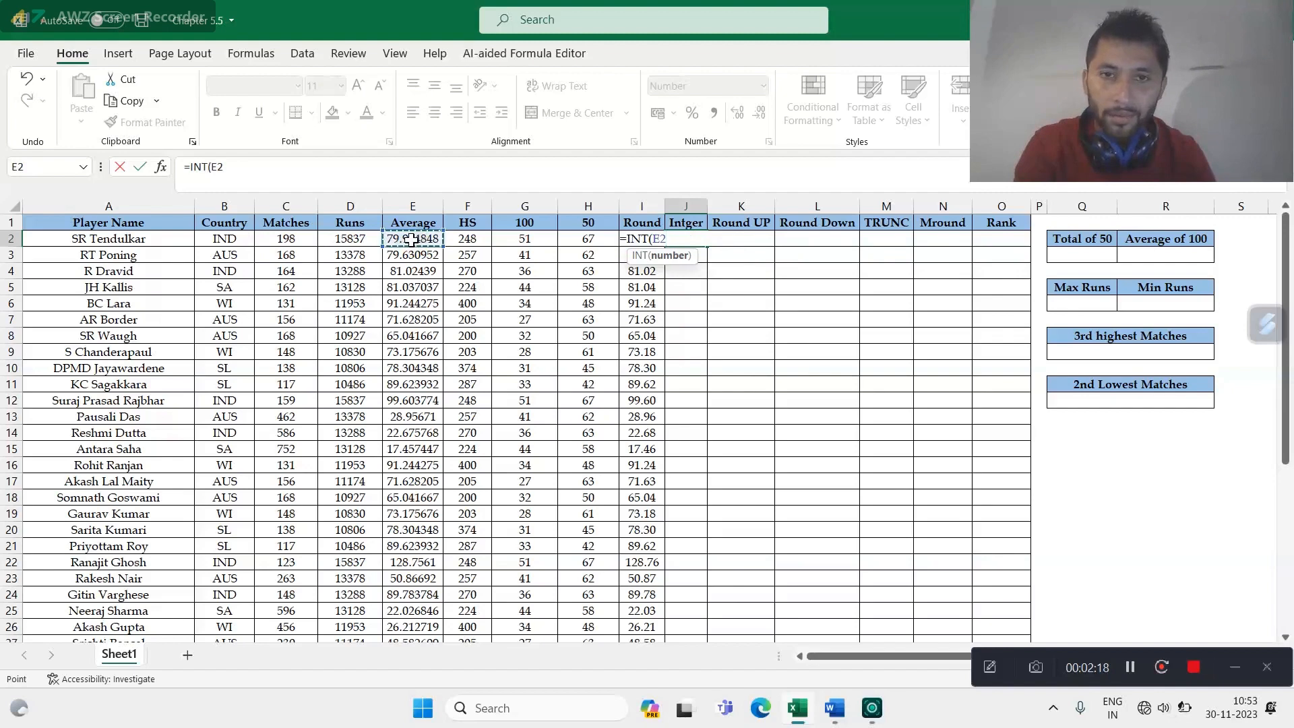
{"action": "key", "text": "Return"}
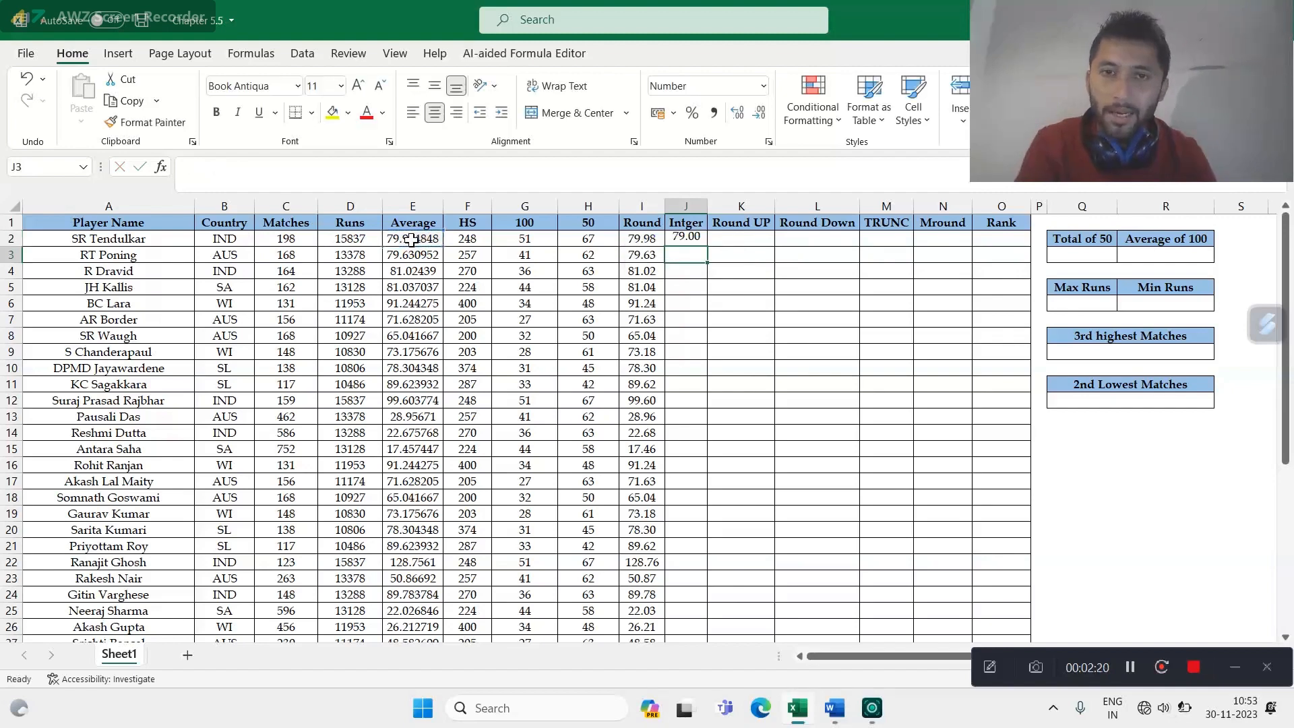
{"action": "left_click", "coordinate": [695, 239]}
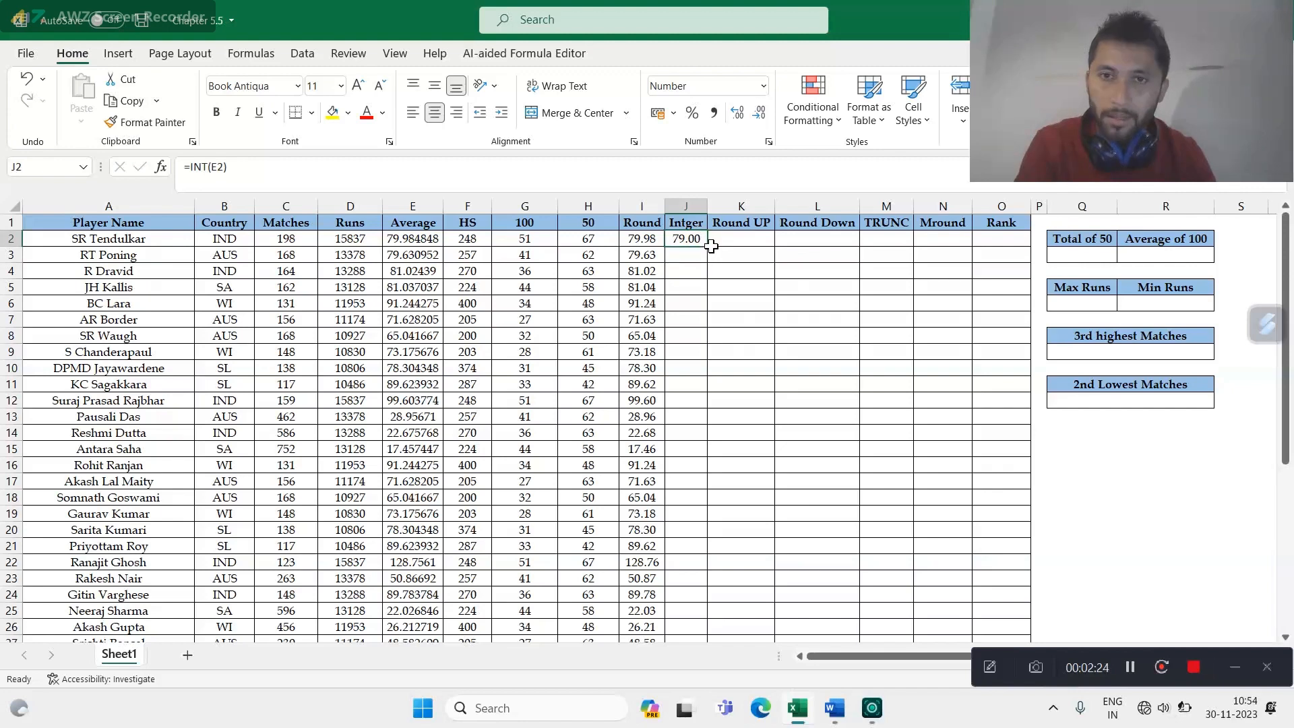
{"action": "double_click", "coordinate": [709, 247]}
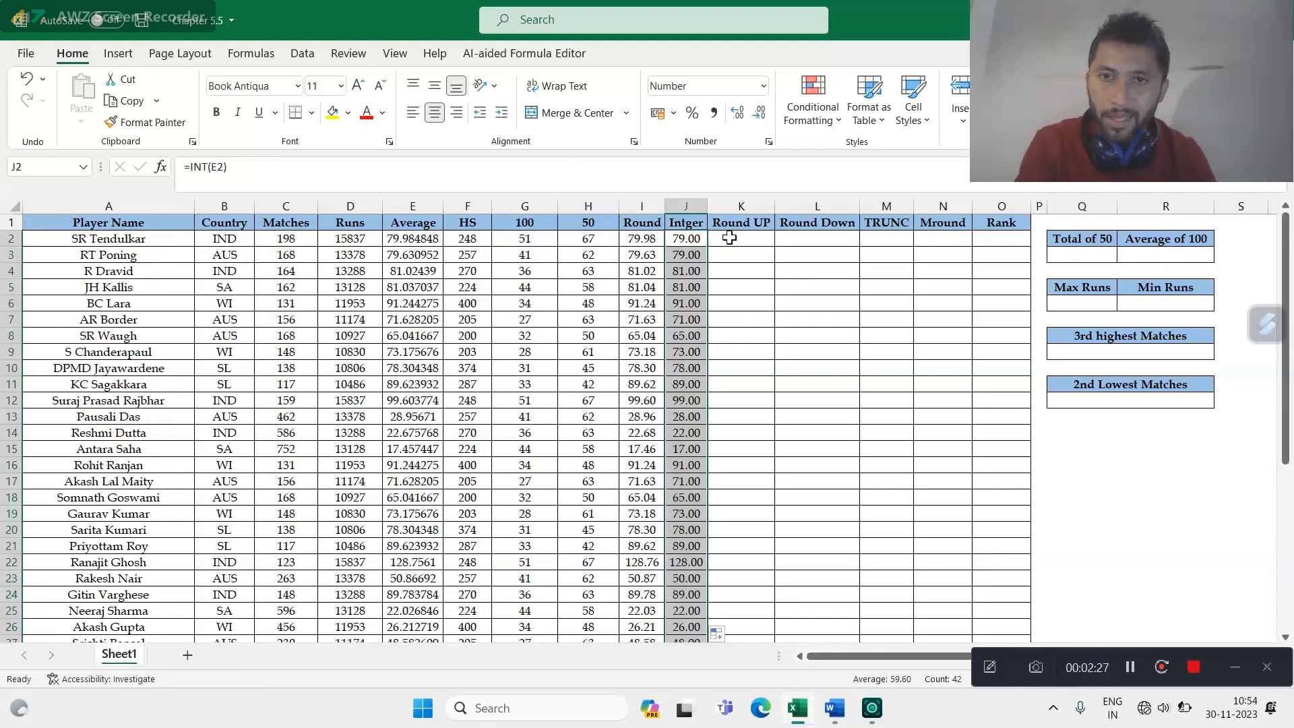
Step: Enter =ROUNDUP(E2,0) in K2 and fill it down the Round UP column
{"action": "left_click", "coordinate": [728, 238]}
{"action": "type", "text": "="}
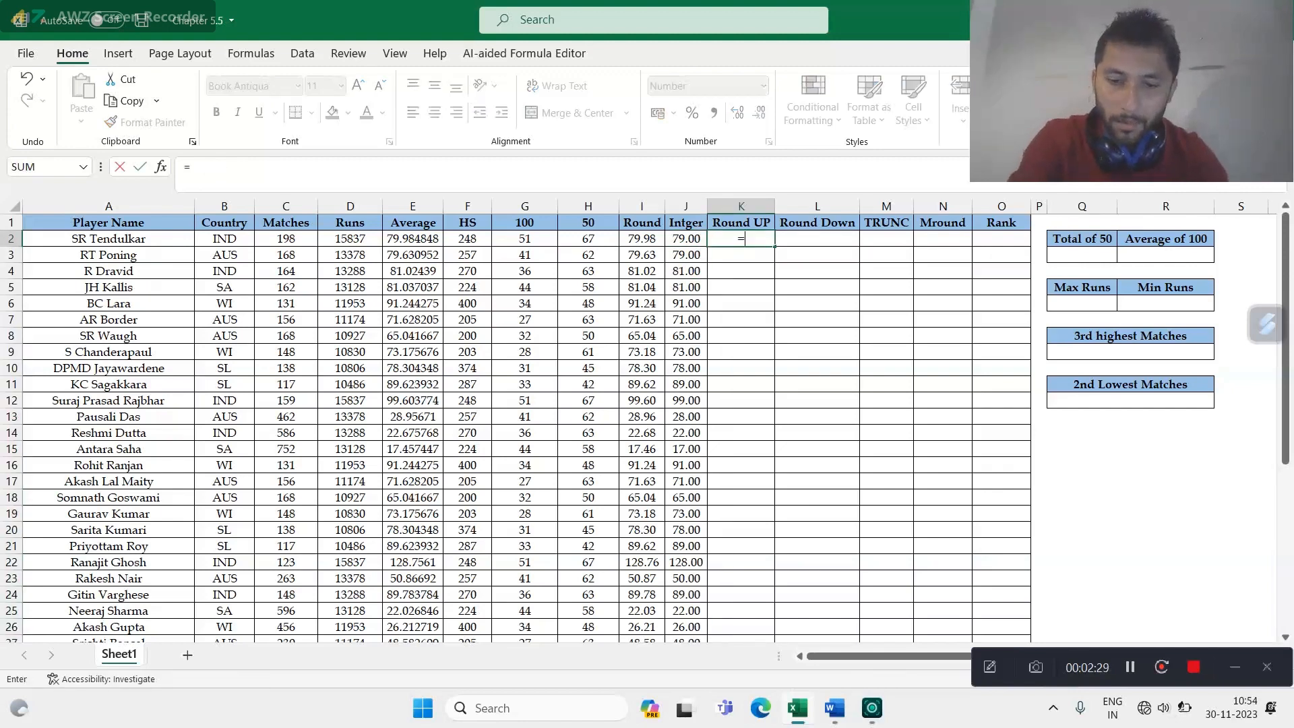
{"action": "type", "text": "rou"}
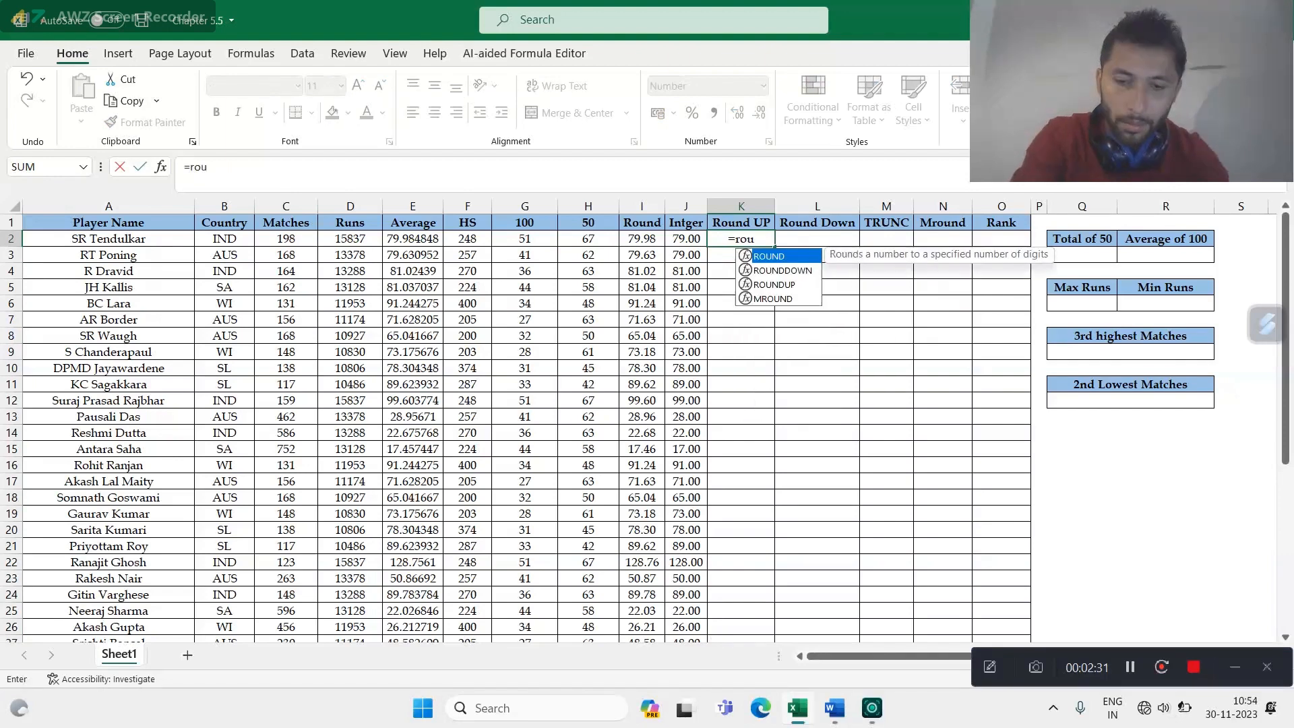
{"action": "type", "text": "nd"}
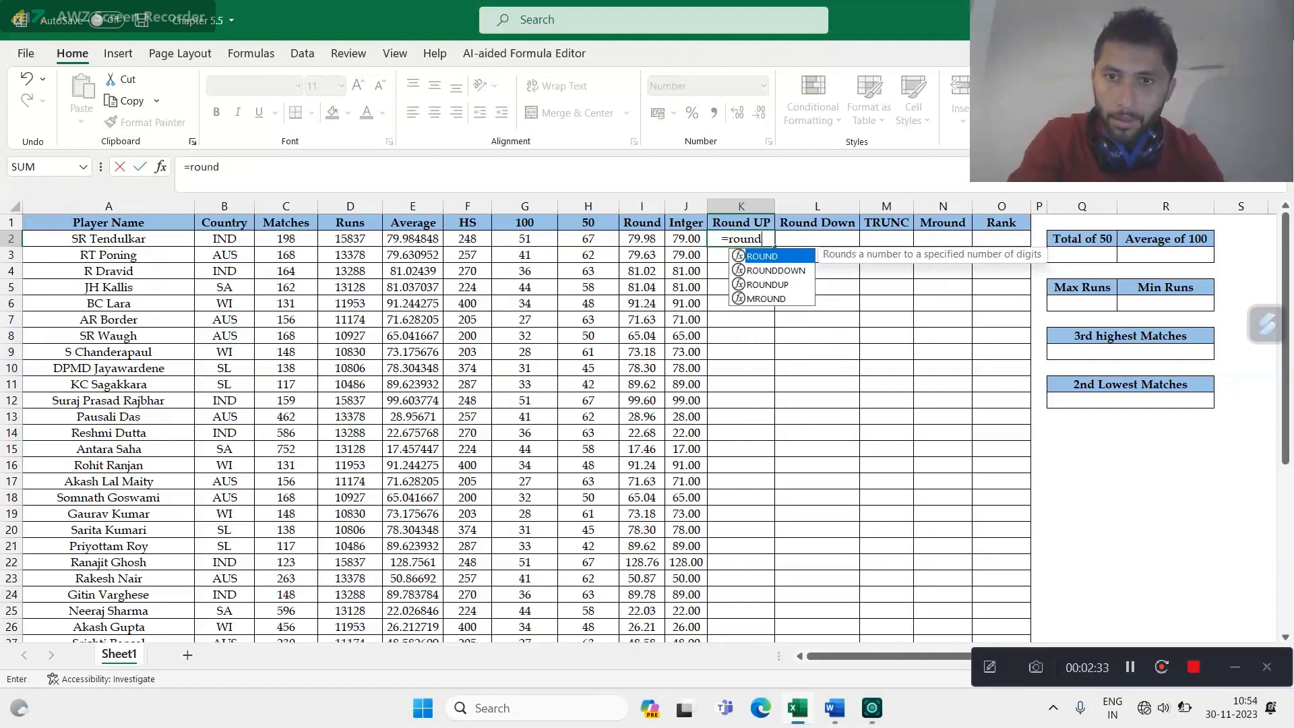
{"action": "key", "text": "Down"}
{"action": "key", "text": "Down"}
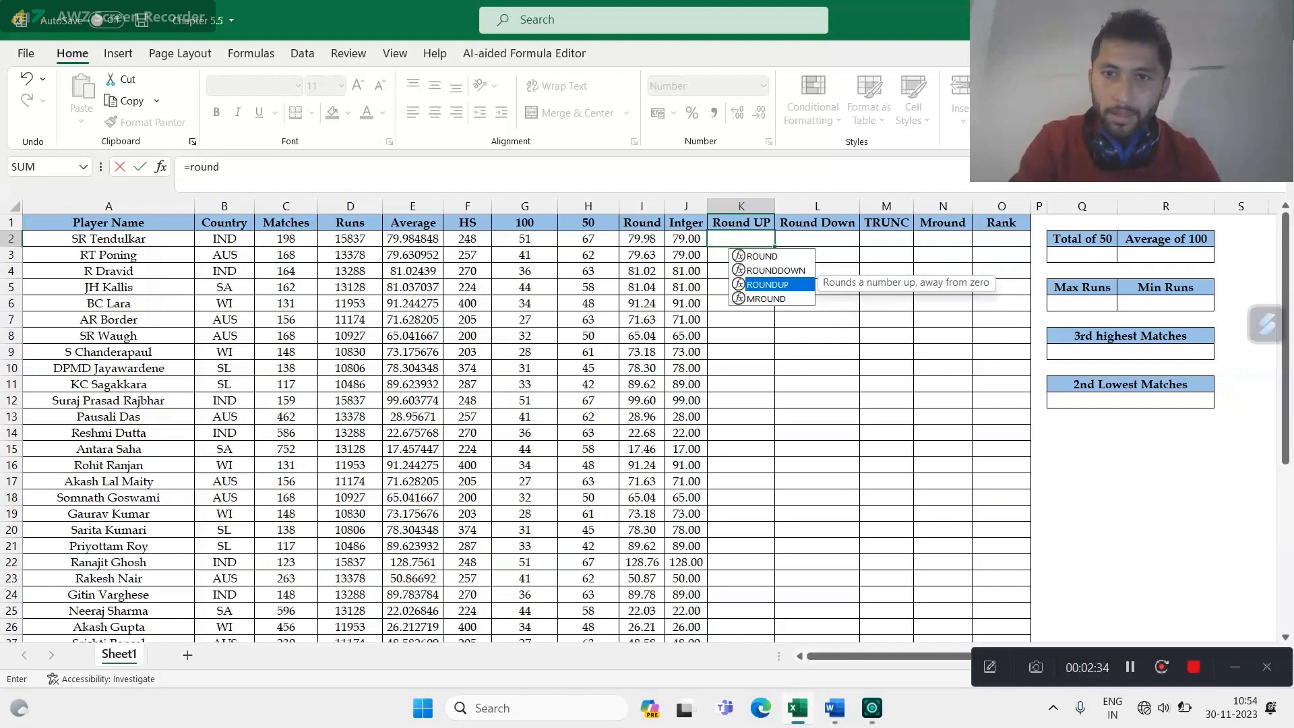
{"action": "key", "text": "Tab"}
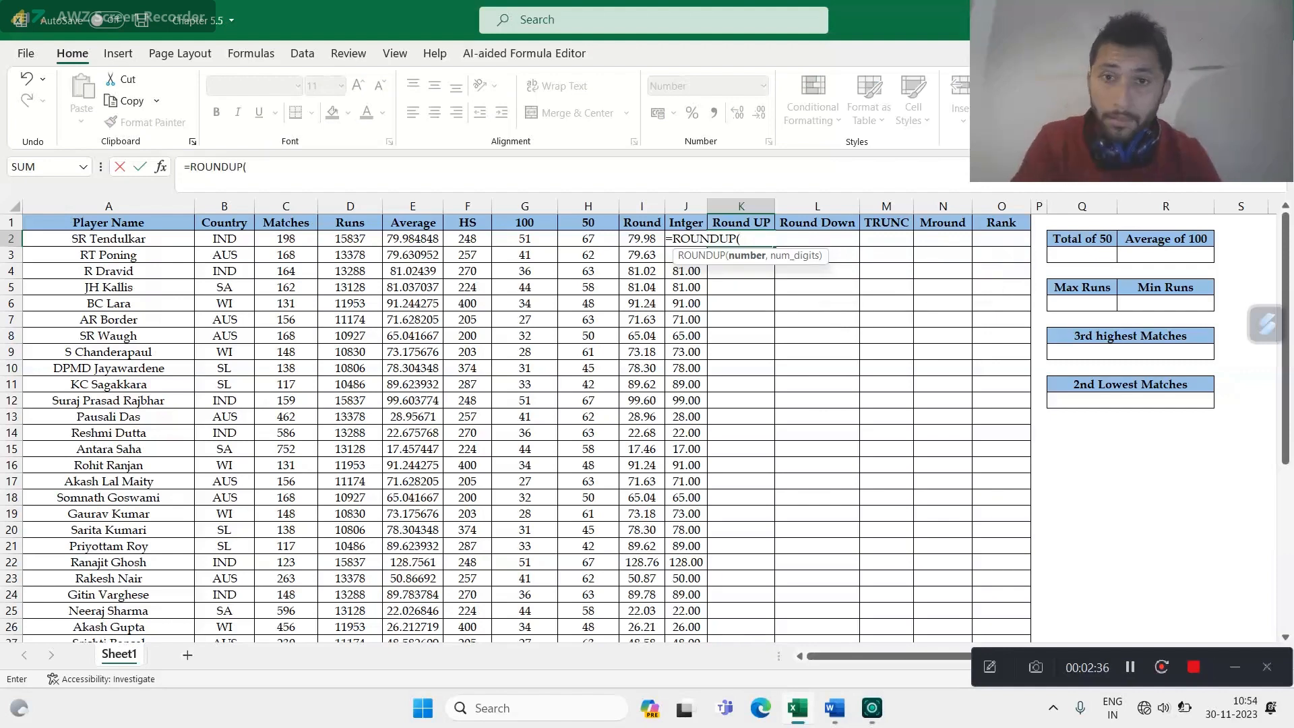
{"action": "left_click", "coordinate": [409, 236]}
{"action": "type", "text": ",0"}
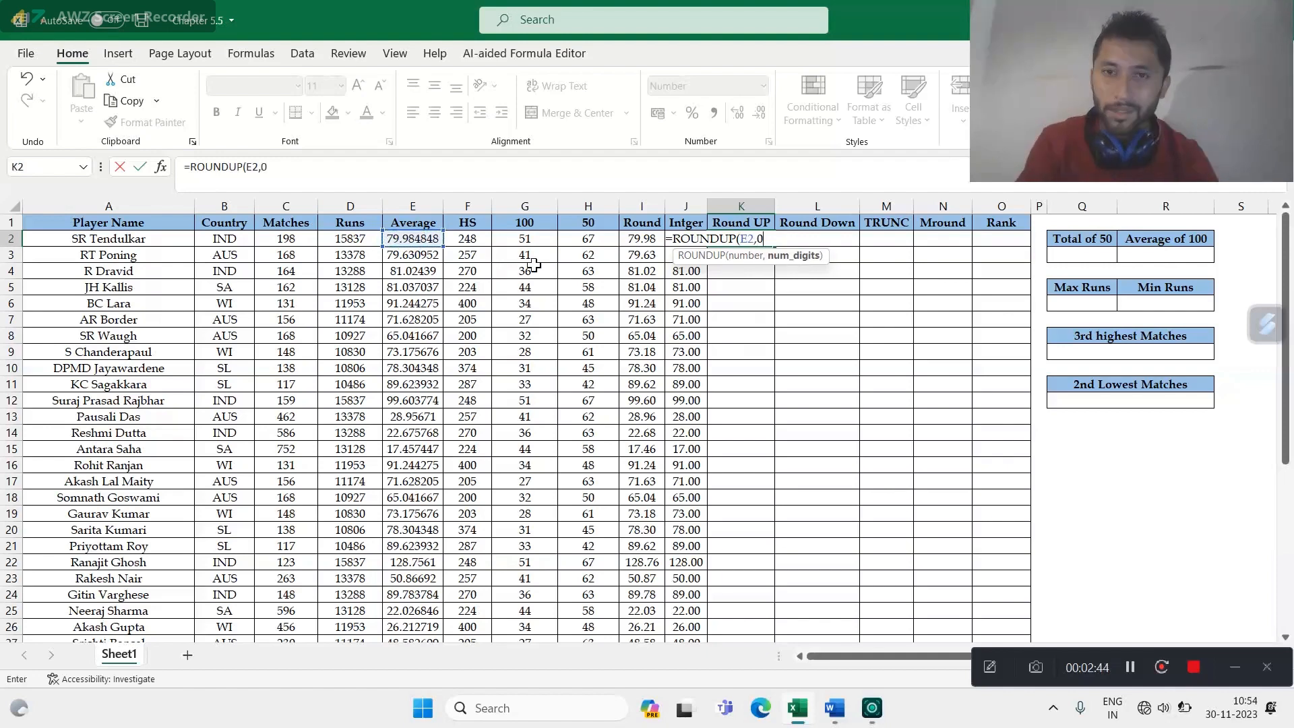
{"action": "key", "text": "Return"}
{"action": "left_click", "coordinate": [725, 238]}
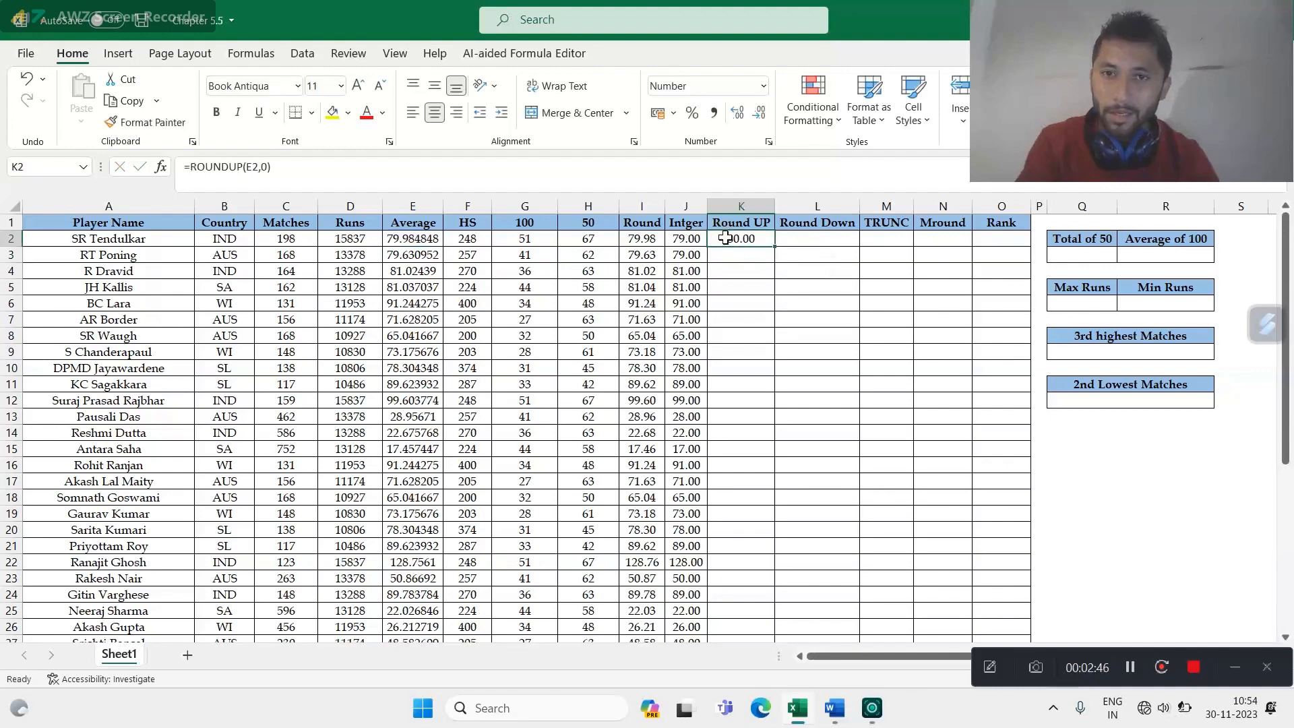
{"action": "double_click", "coordinate": [775, 247]}
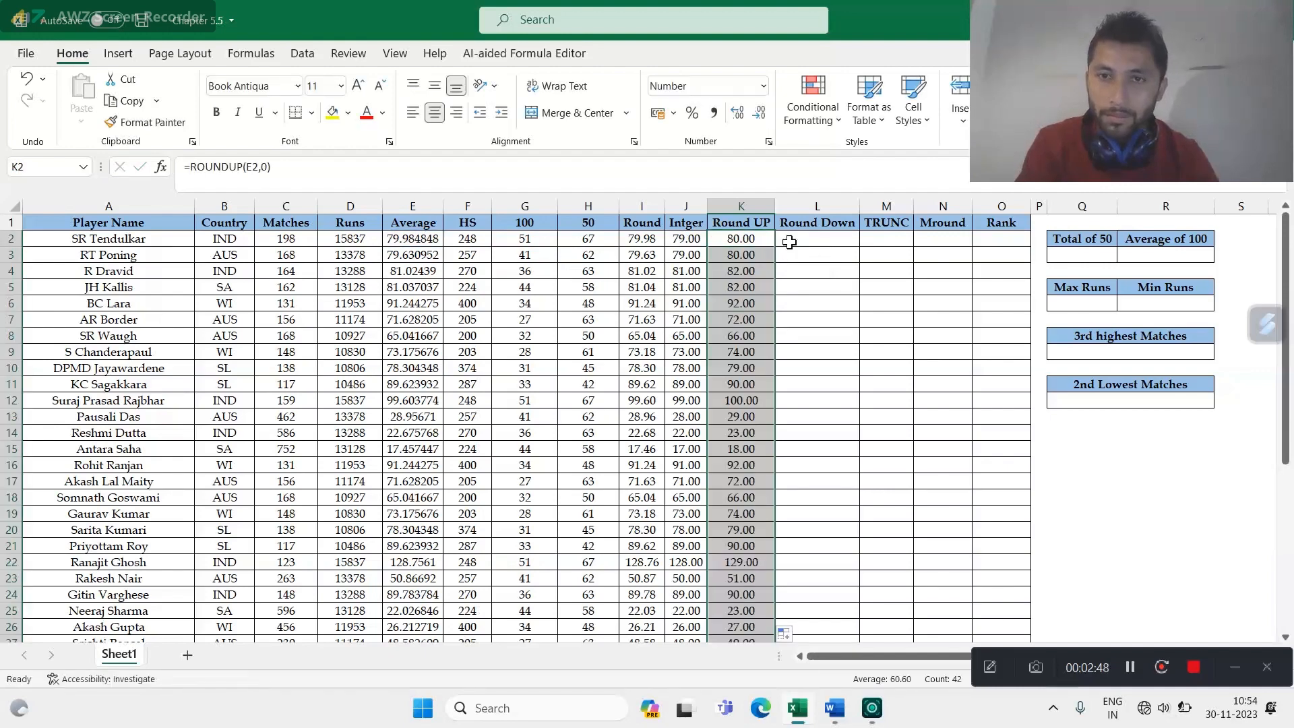
Step: Enter =ROUNDDOWN(E2,2) in L2 and fill it down the Round Down column
{"action": "left_click", "coordinate": [804, 238]}
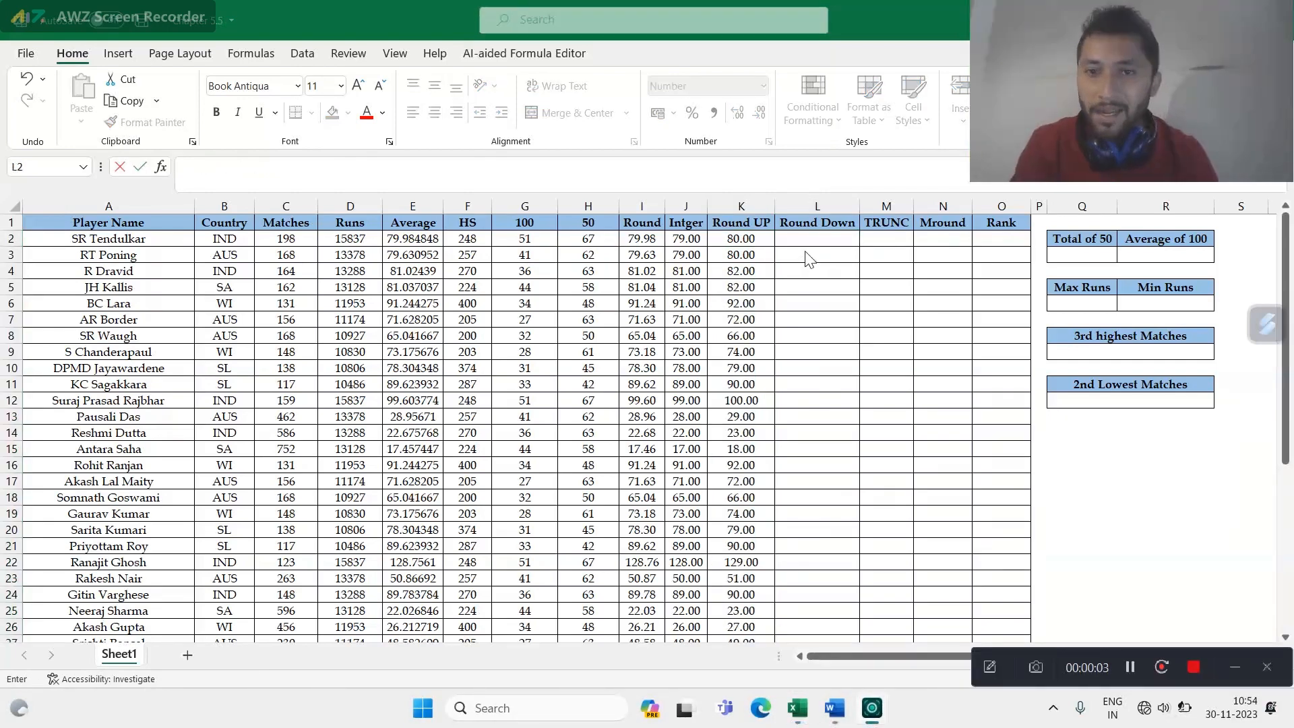
{"action": "type", "text": "="}
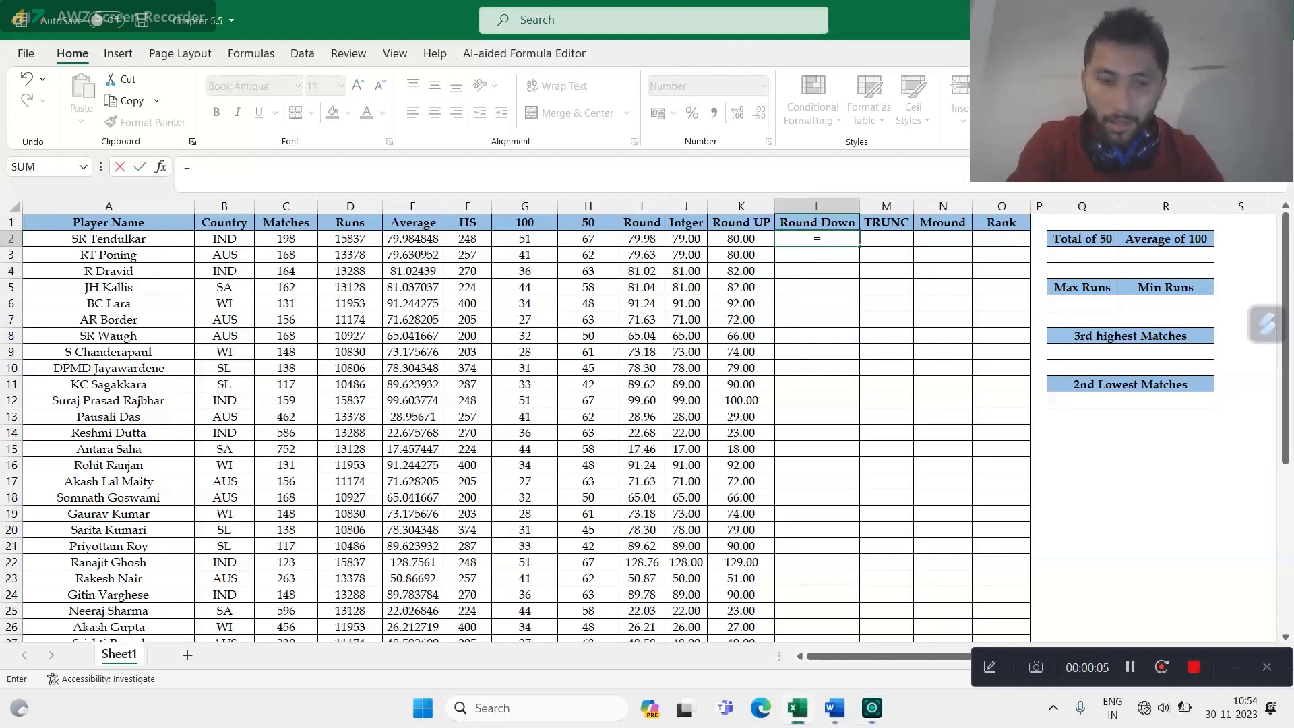
{"action": "type", "text": "round"}
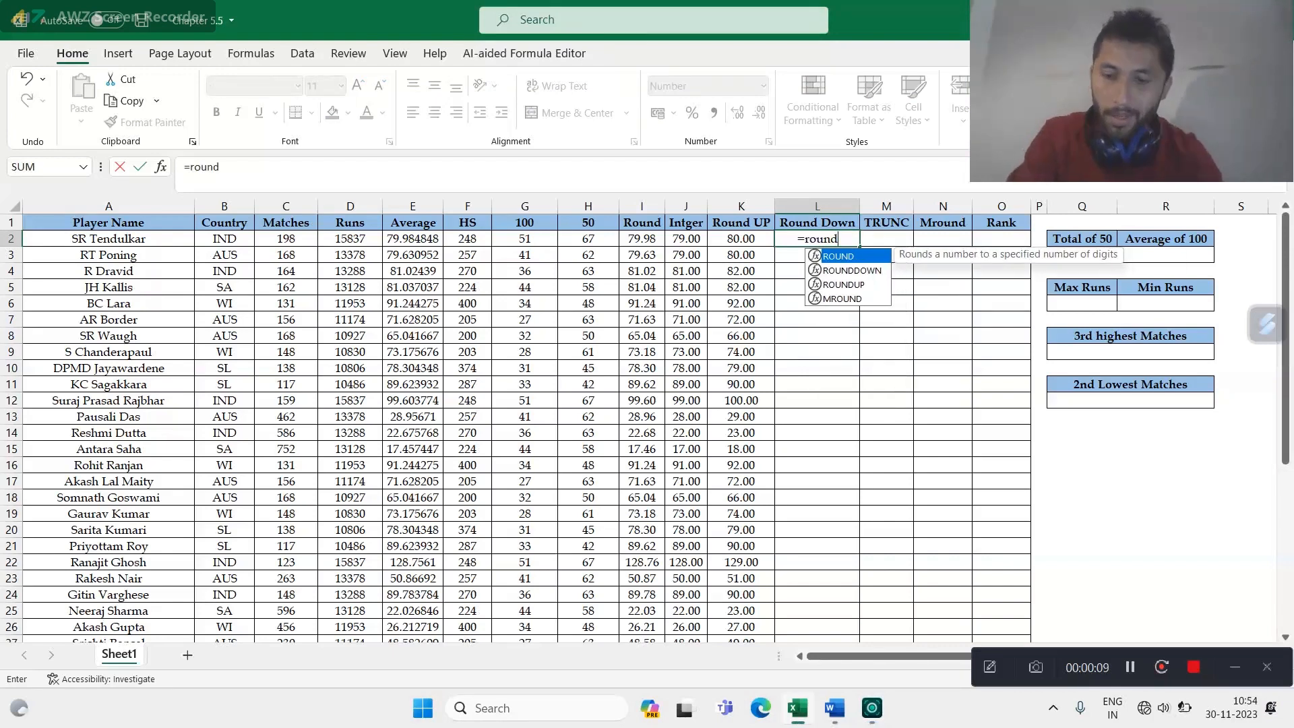
{"action": "key", "text": "Down"}
{"action": "key", "text": "Tab"}
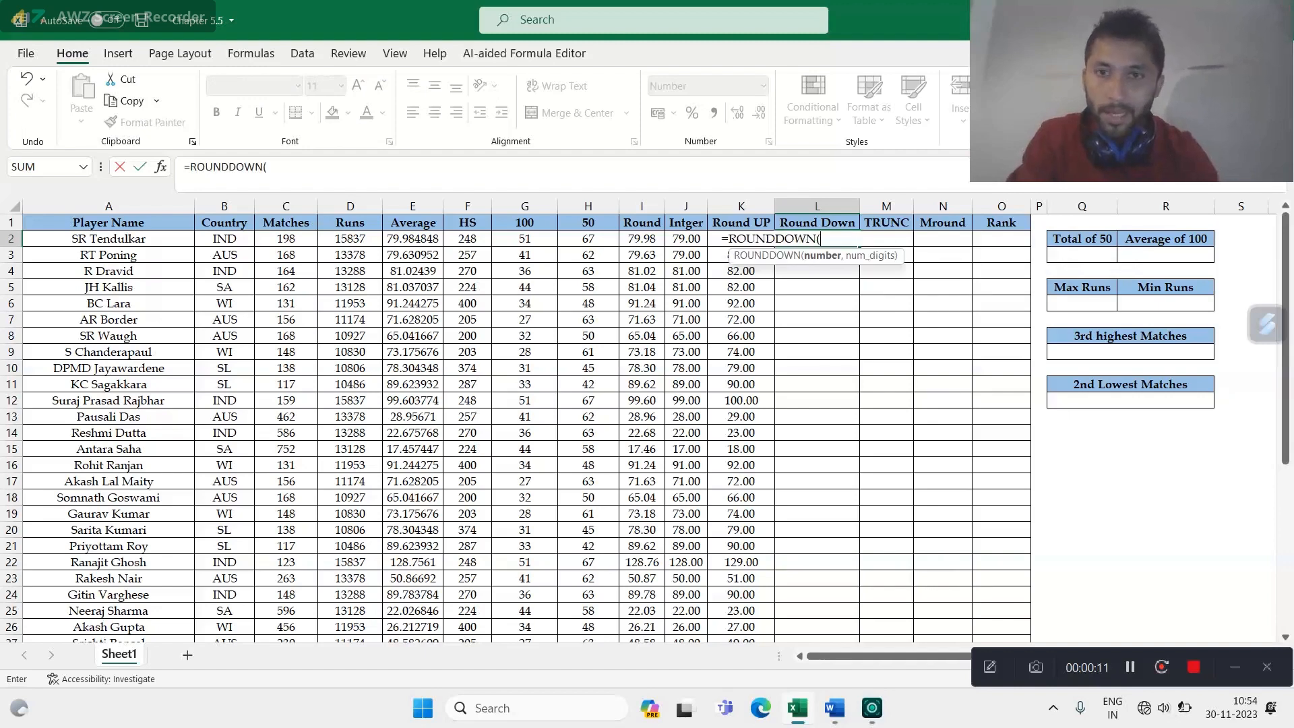
{"action": "left_click", "coordinate": [408, 239]}
{"action": "type", "text": ","}
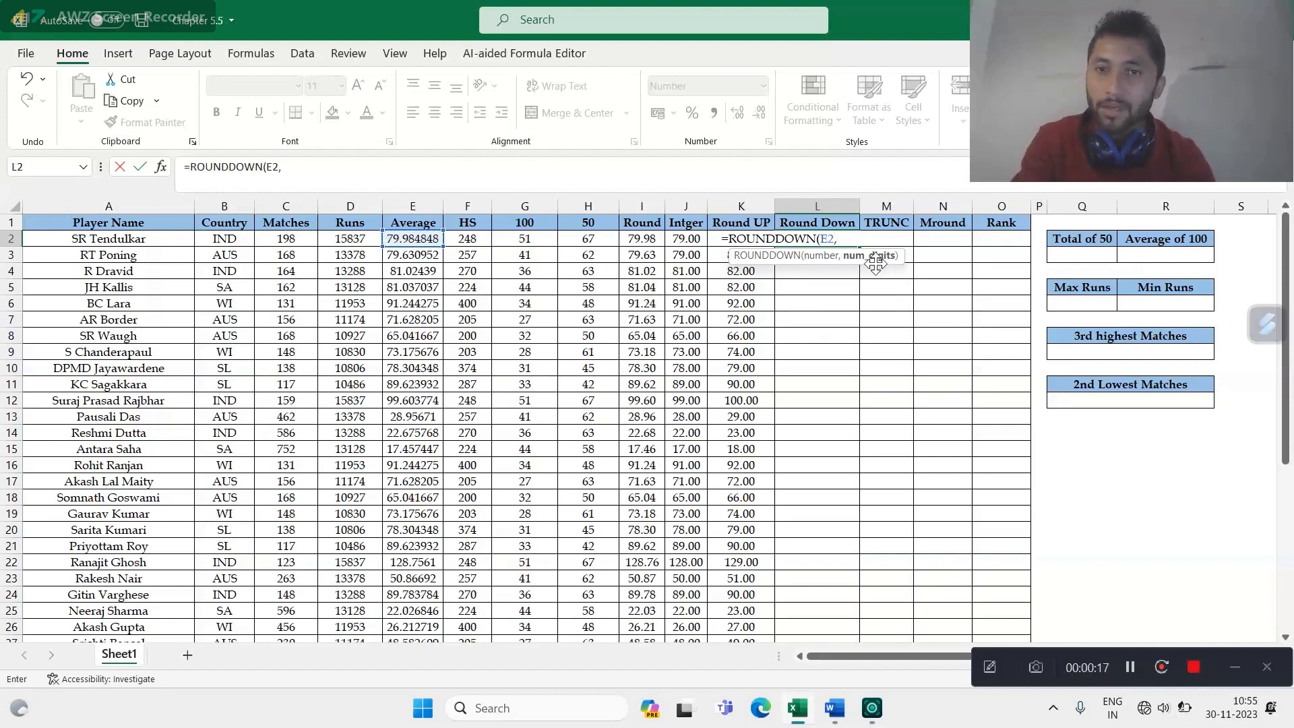
{"action": "type", "text": "2"}
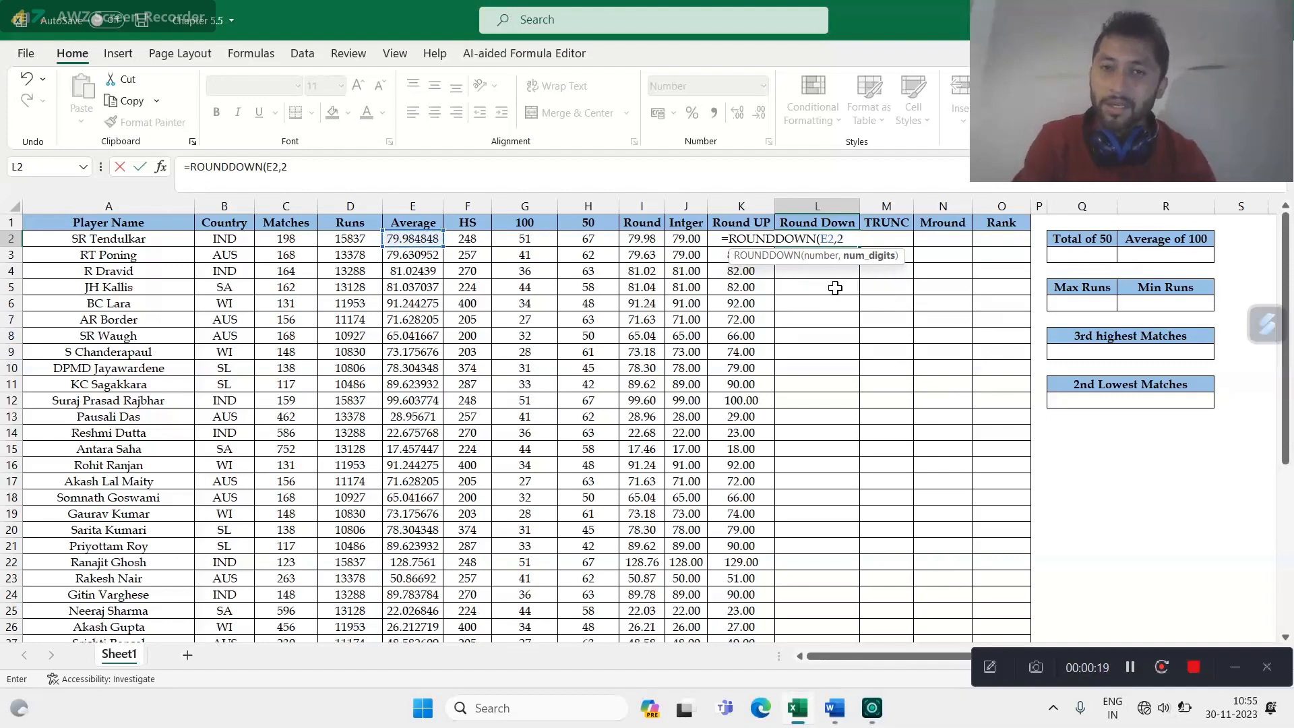
{"action": "key", "text": "Return"}
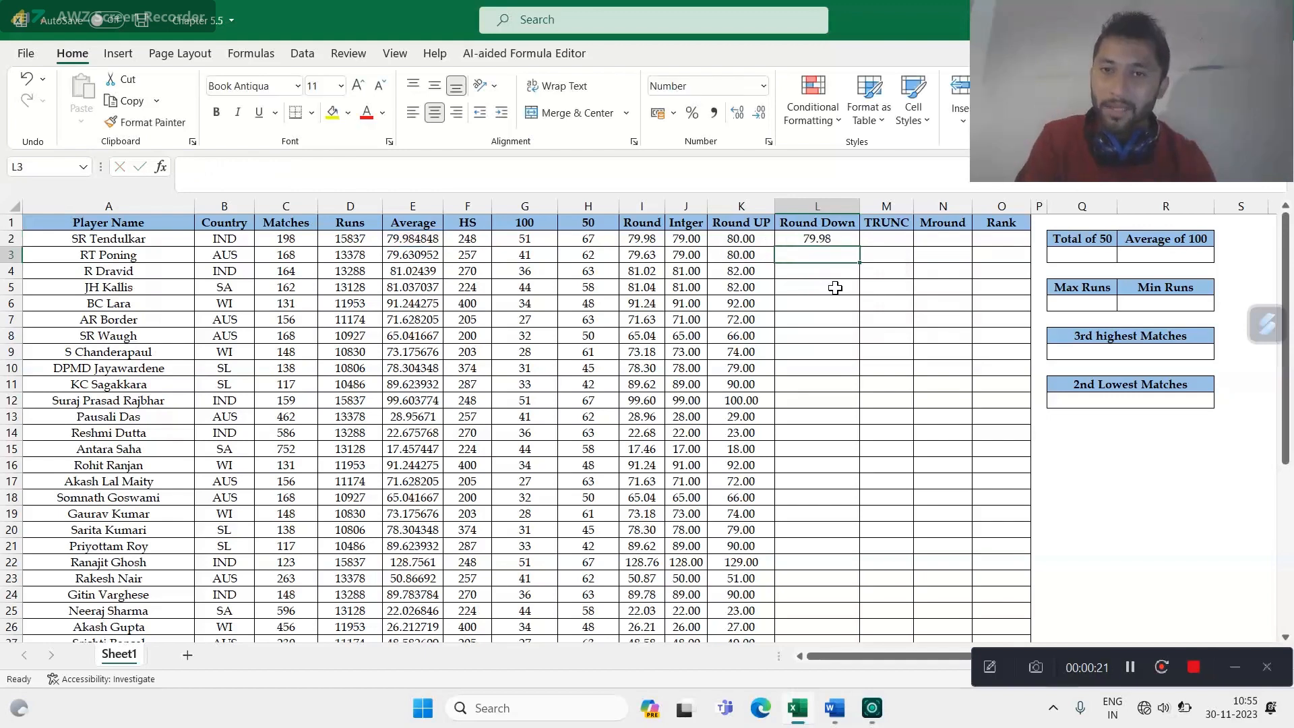
{"action": "left_click", "coordinate": [838, 239]}
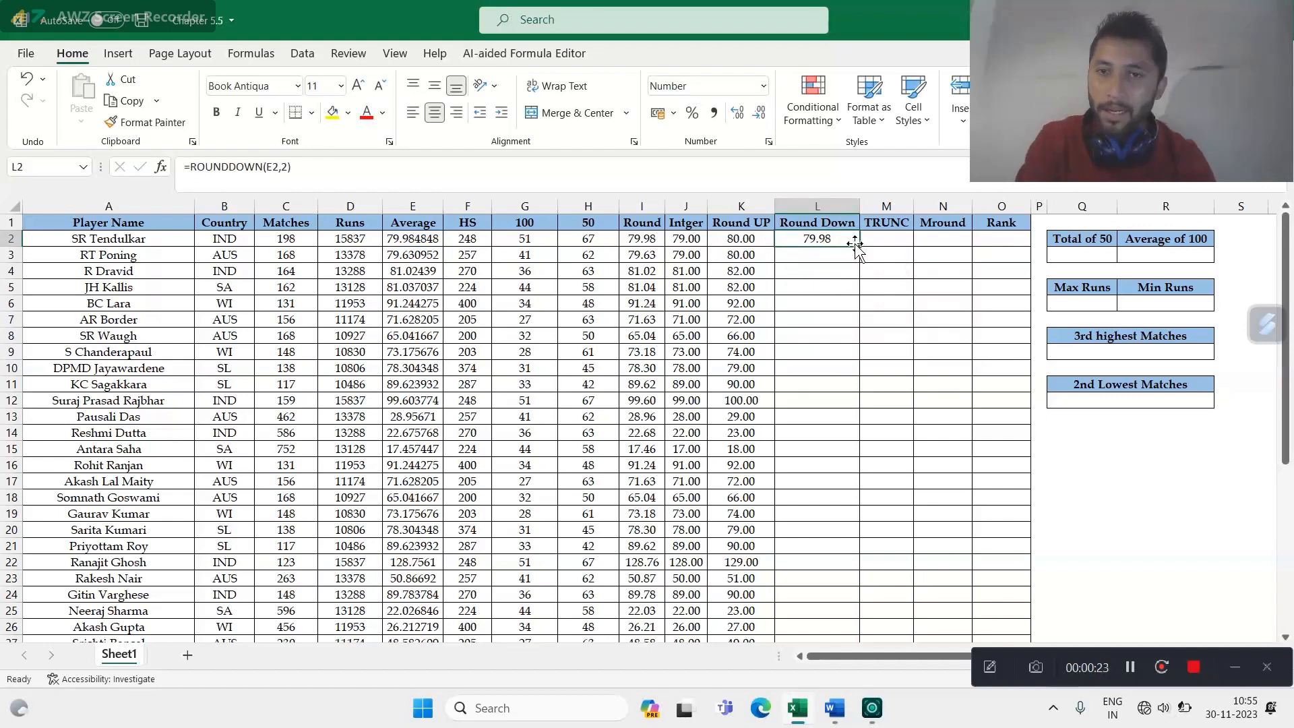
{"action": "double_click", "coordinate": [860, 247]}
Step: Enter =TRUNC(E2,2) in M2 and fill it down the TRUNC column
{"action": "left_click", "coordinate": [873, 239]}
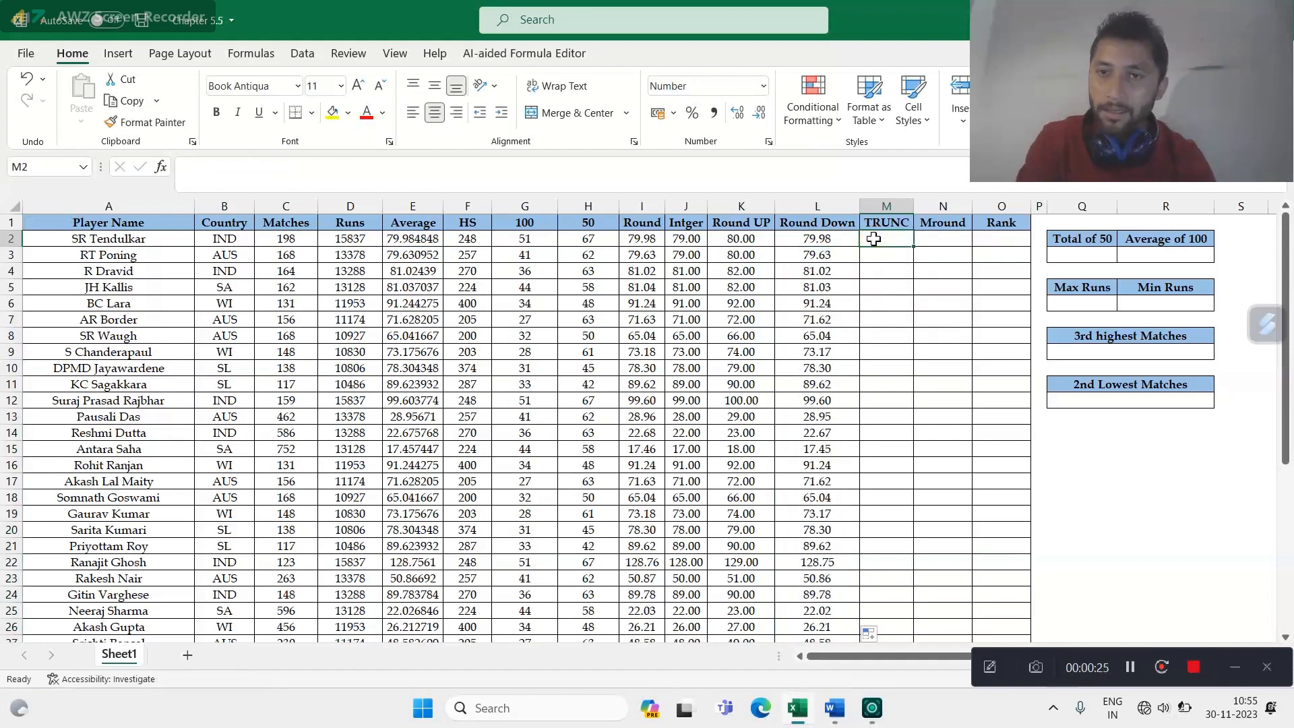
{"action": "type", "text": "="}
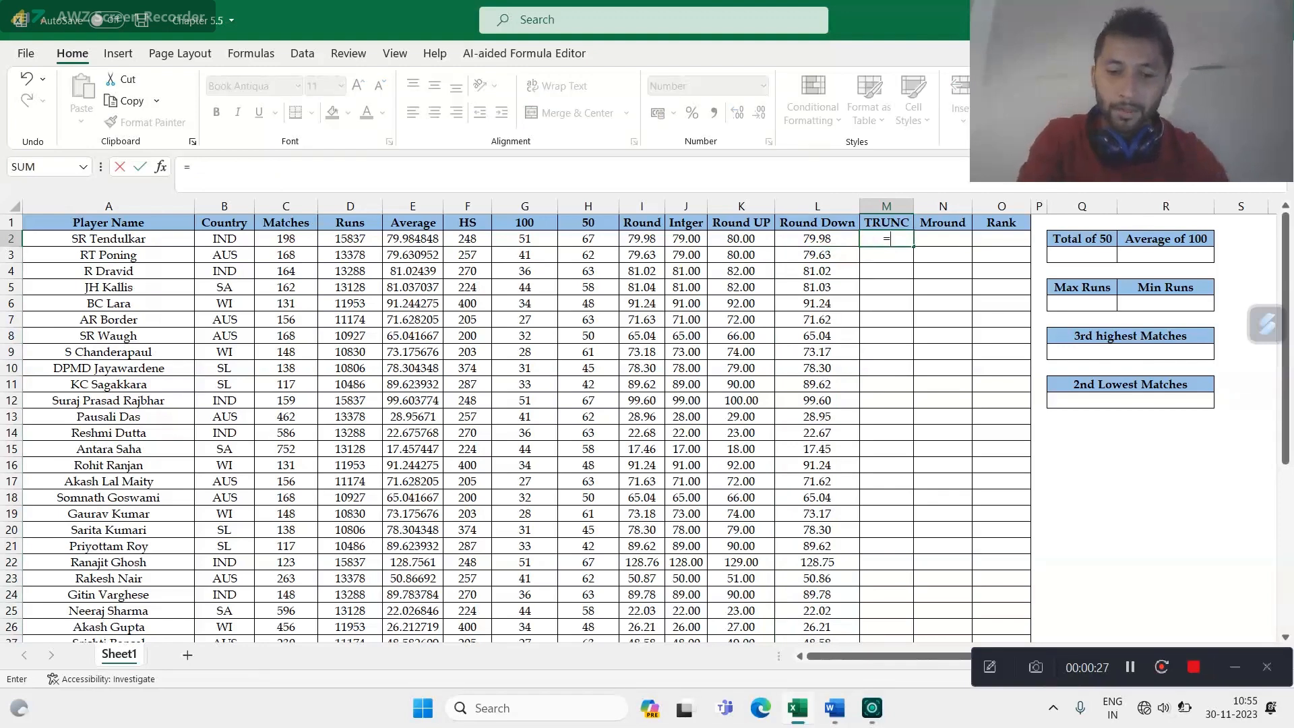
{"action": "type", "text": "trun"}
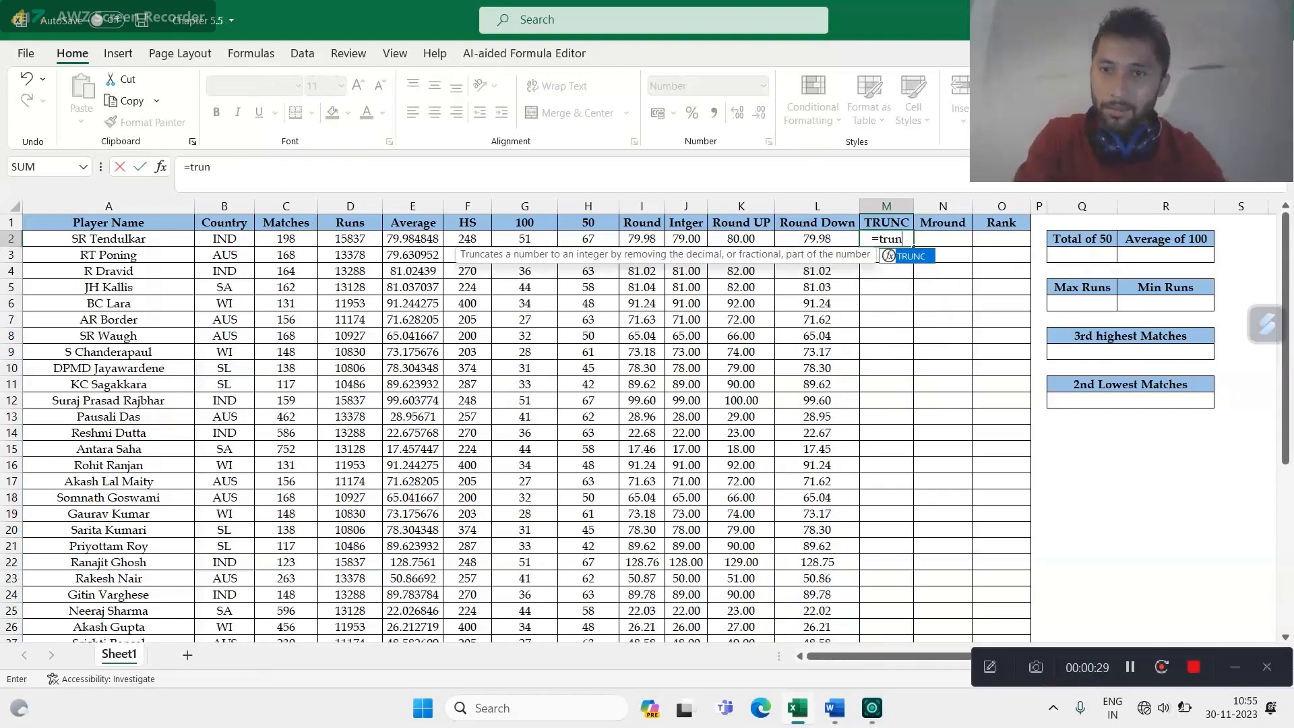
{"action": "key", "text": "Tab"}
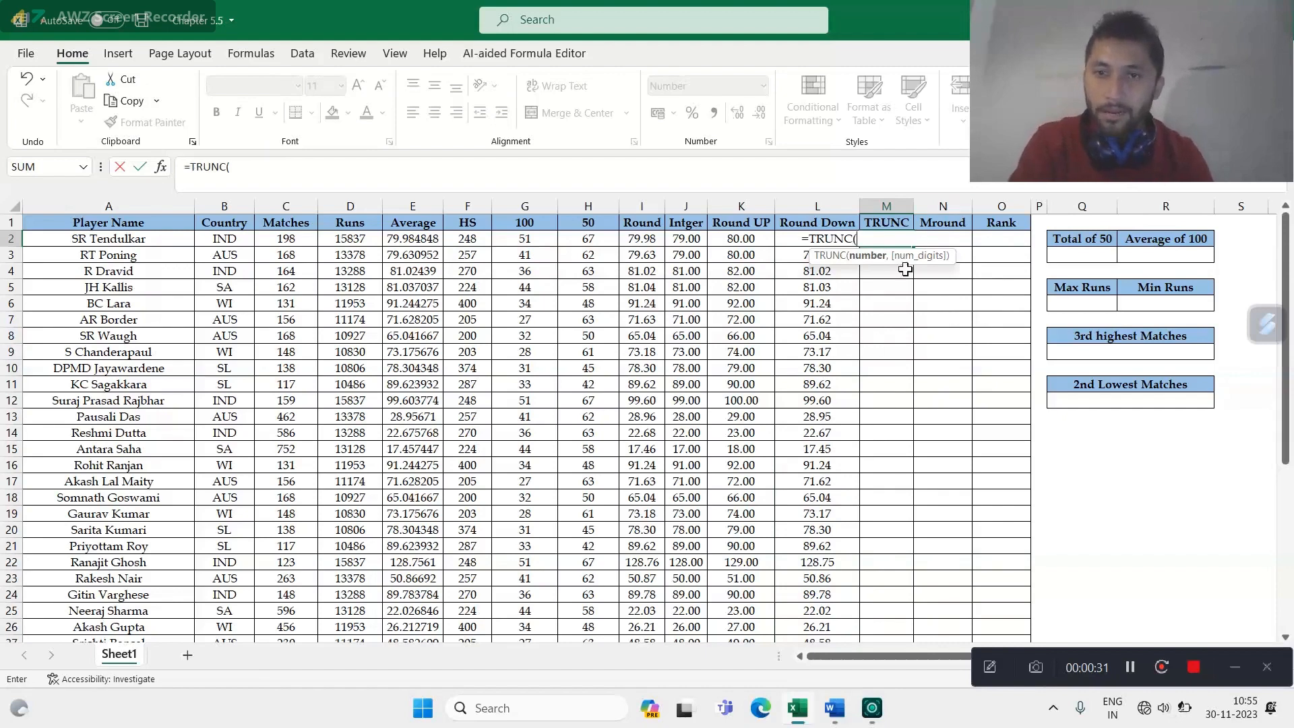
{"action": "left_click", "coordinate": [399, 237]}
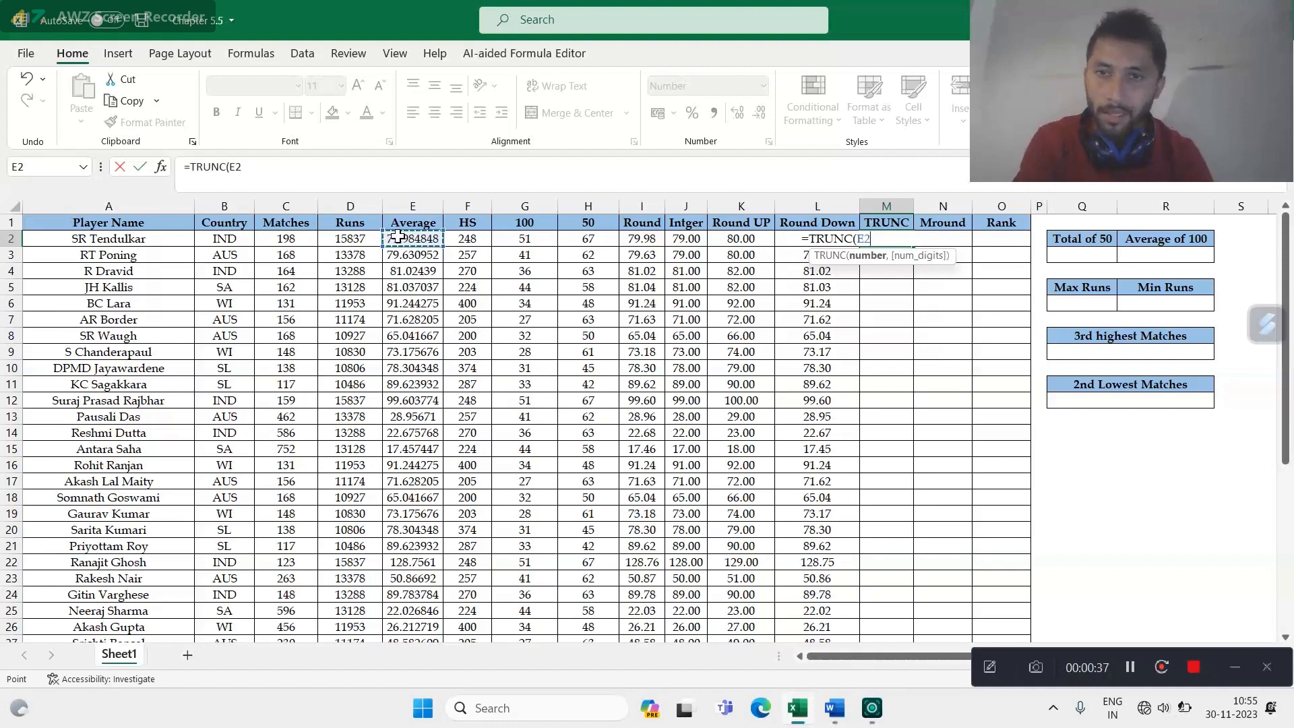
{"action": "type", "text": ",2"}
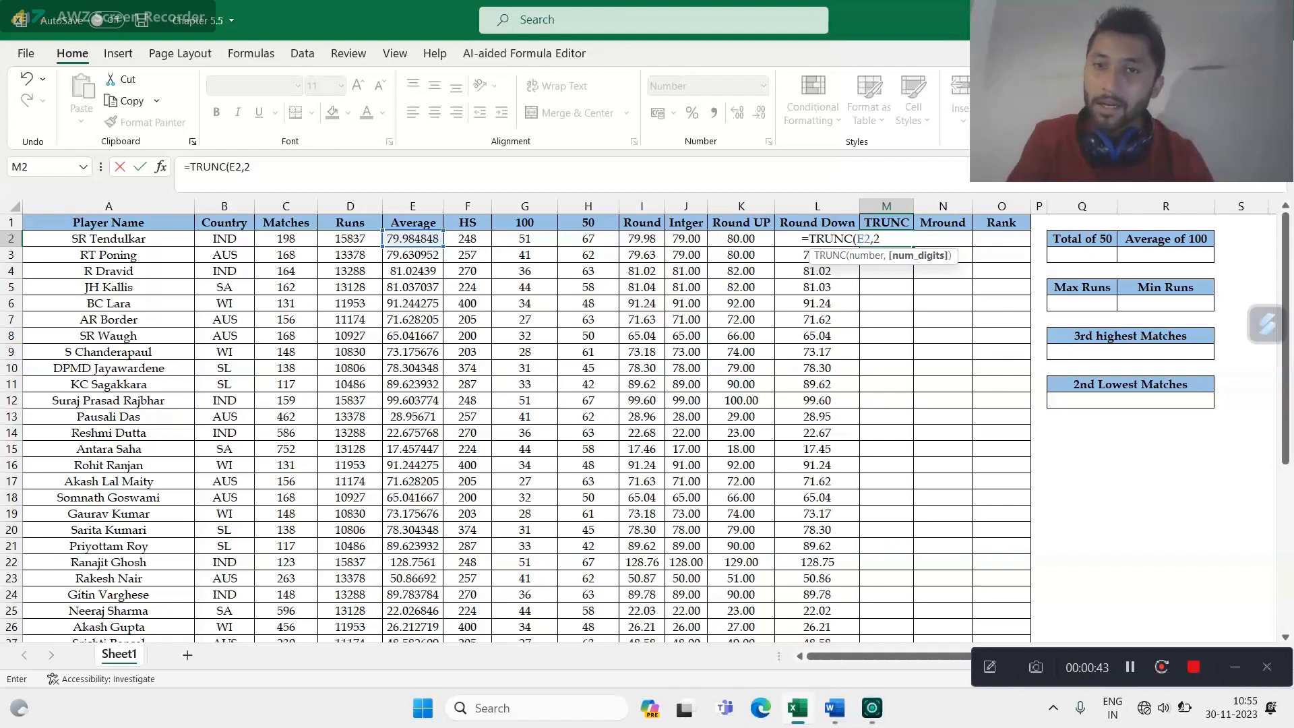
{"action": "key", "text": "Return"}
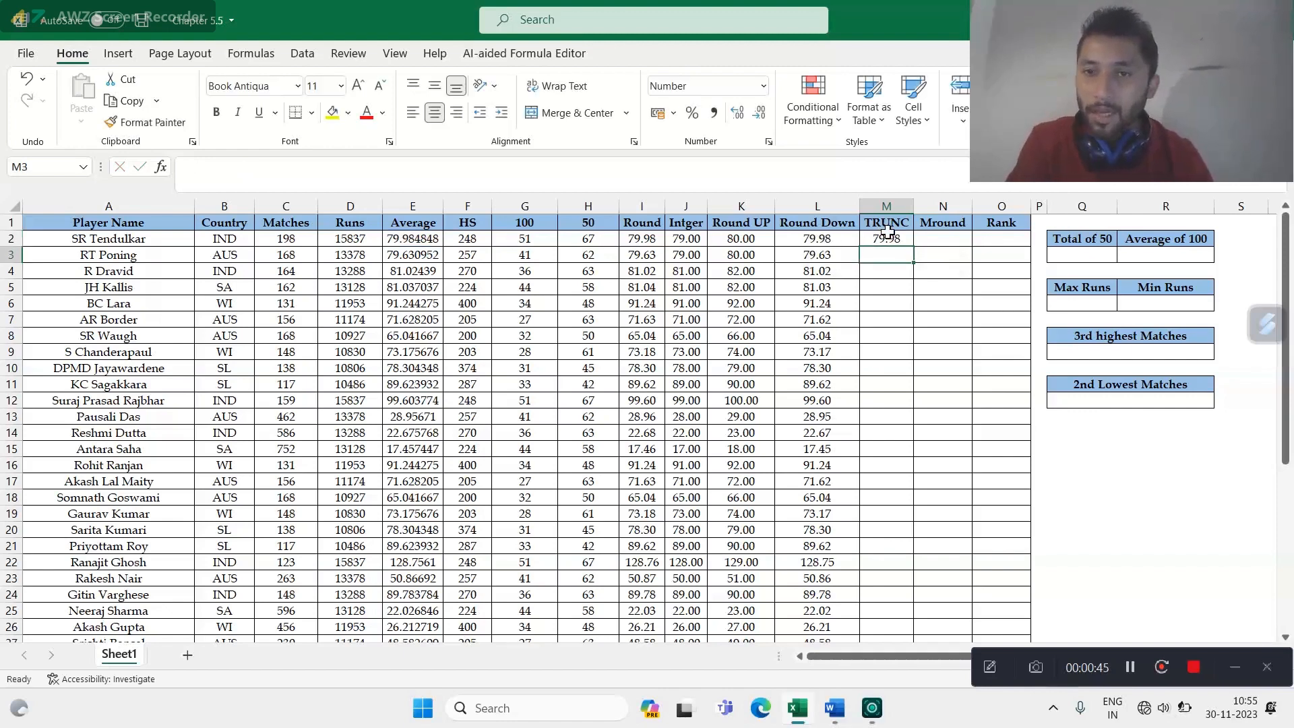
{"action": "left_click", "coordinate": [887, 238]}
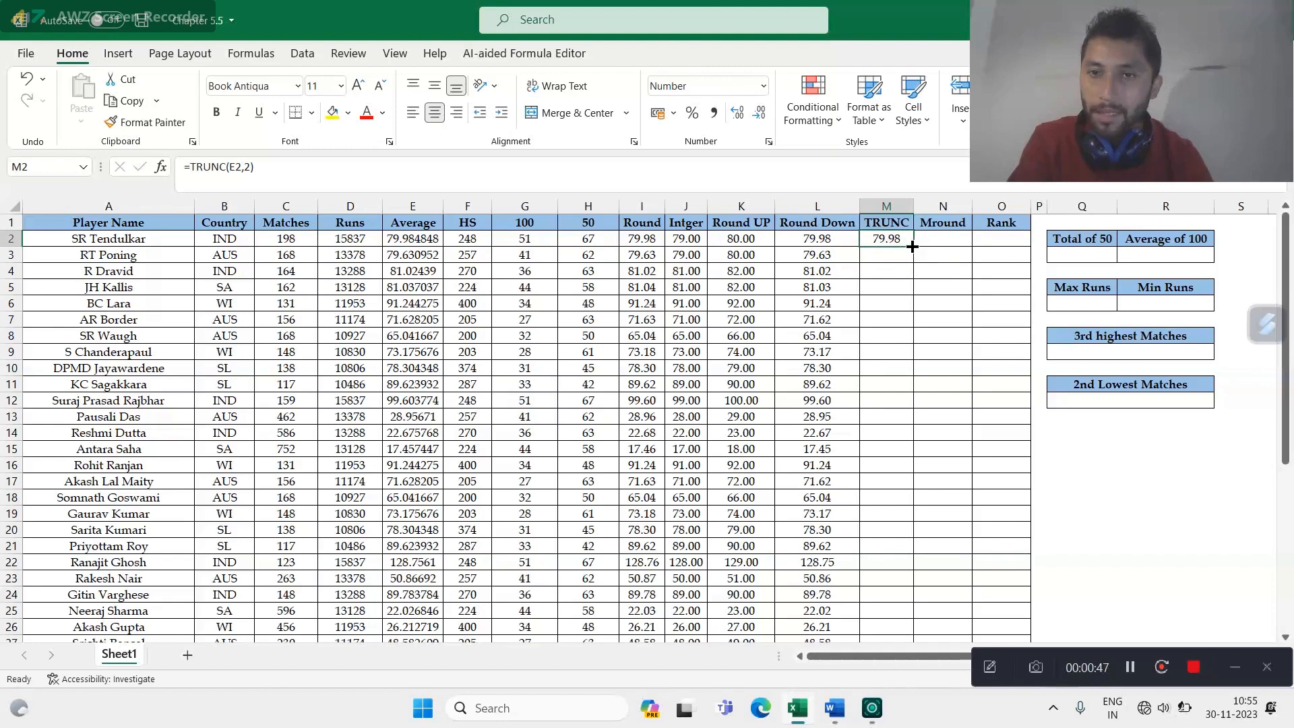
{"action": "double_click", "coordinate": [913, 246]}
Step: Check the N2:N43 task in the Word instructions and enter =MROUND(E2,2) in N2 of the Excel sheet
{"action": "key", "text": "alt+Tab"}
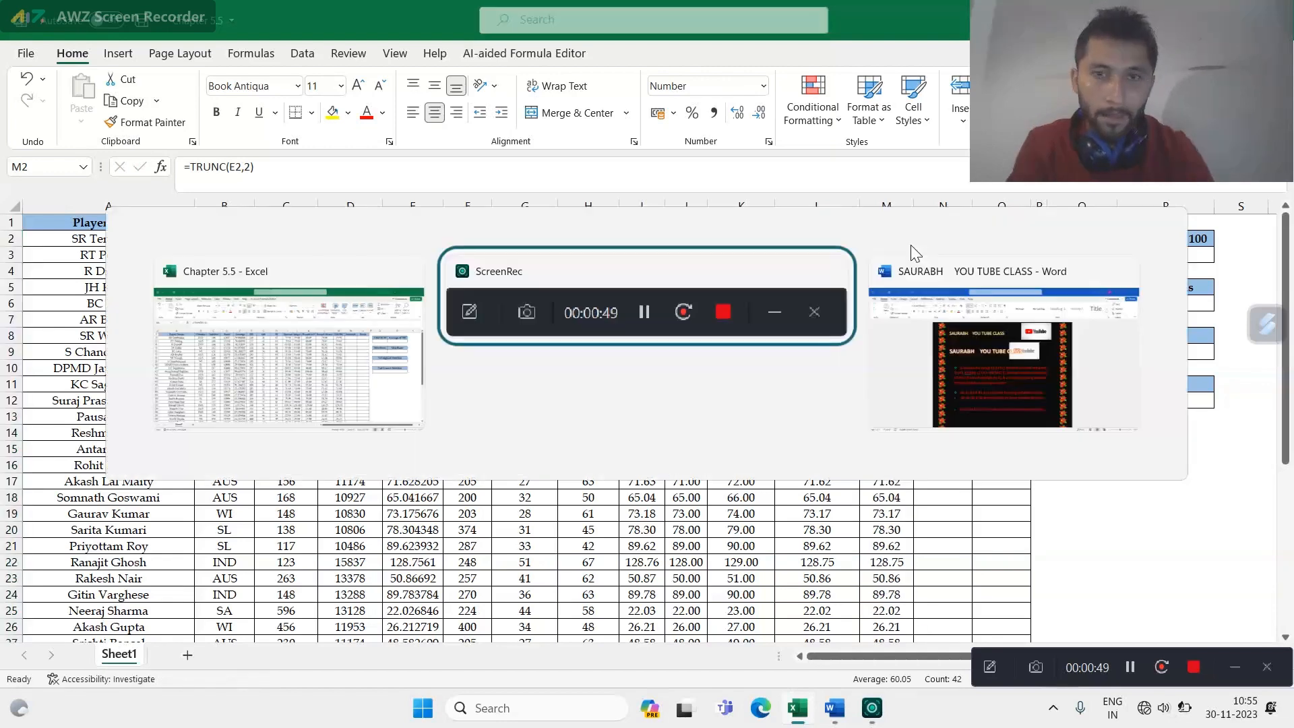
{"action": "key", "text": "alt+Tab"}
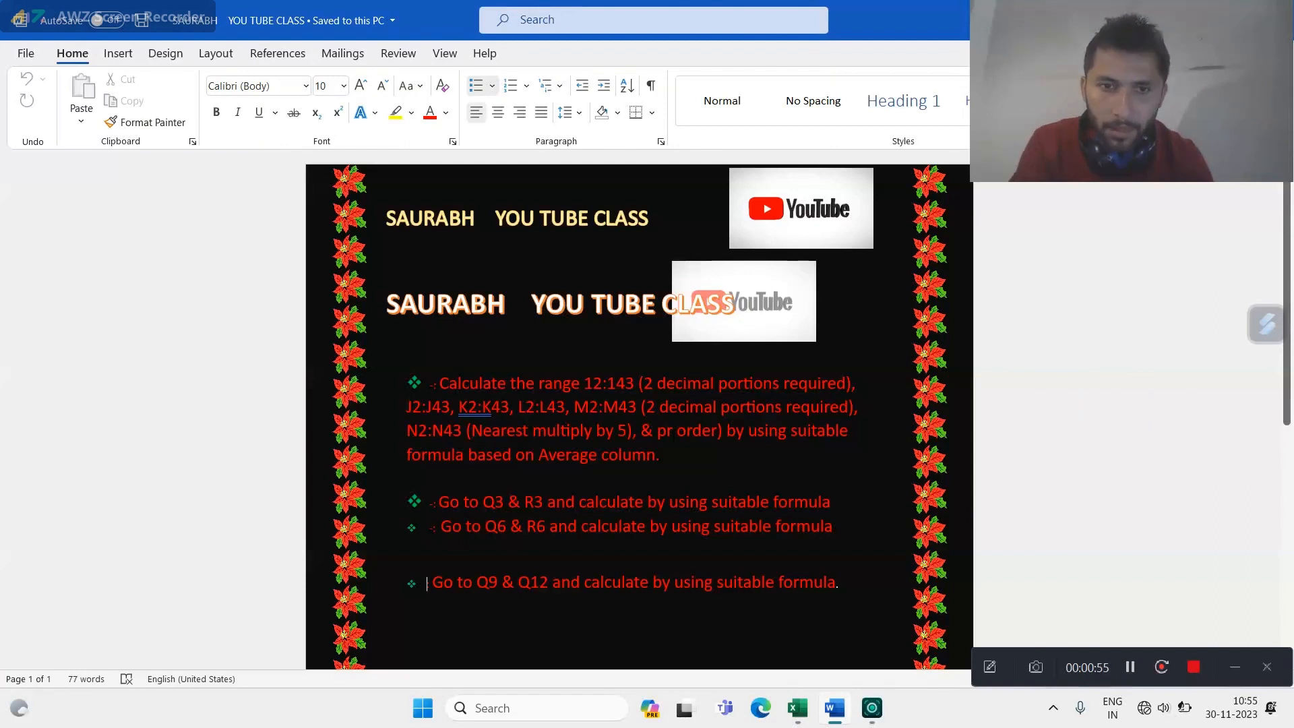
{"action": "key", "text": "alt+Tab"}
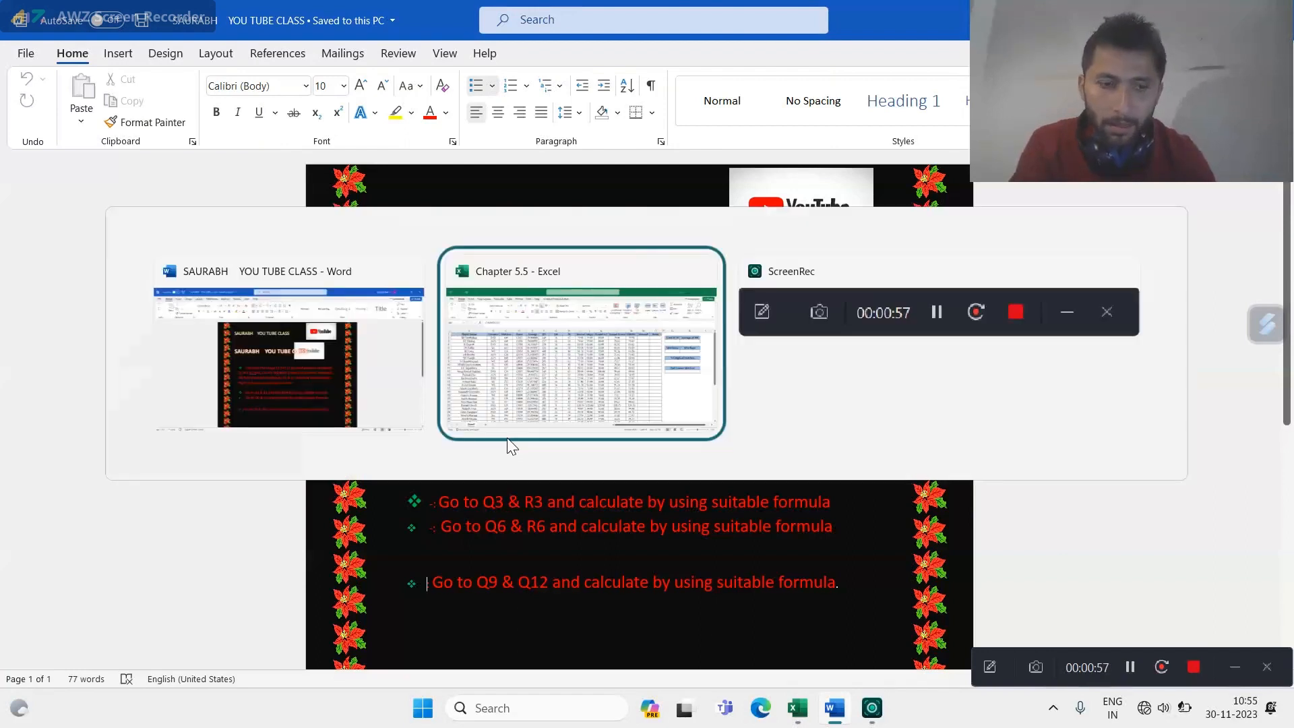
{"action": "key", "text": "alt+Tab"}
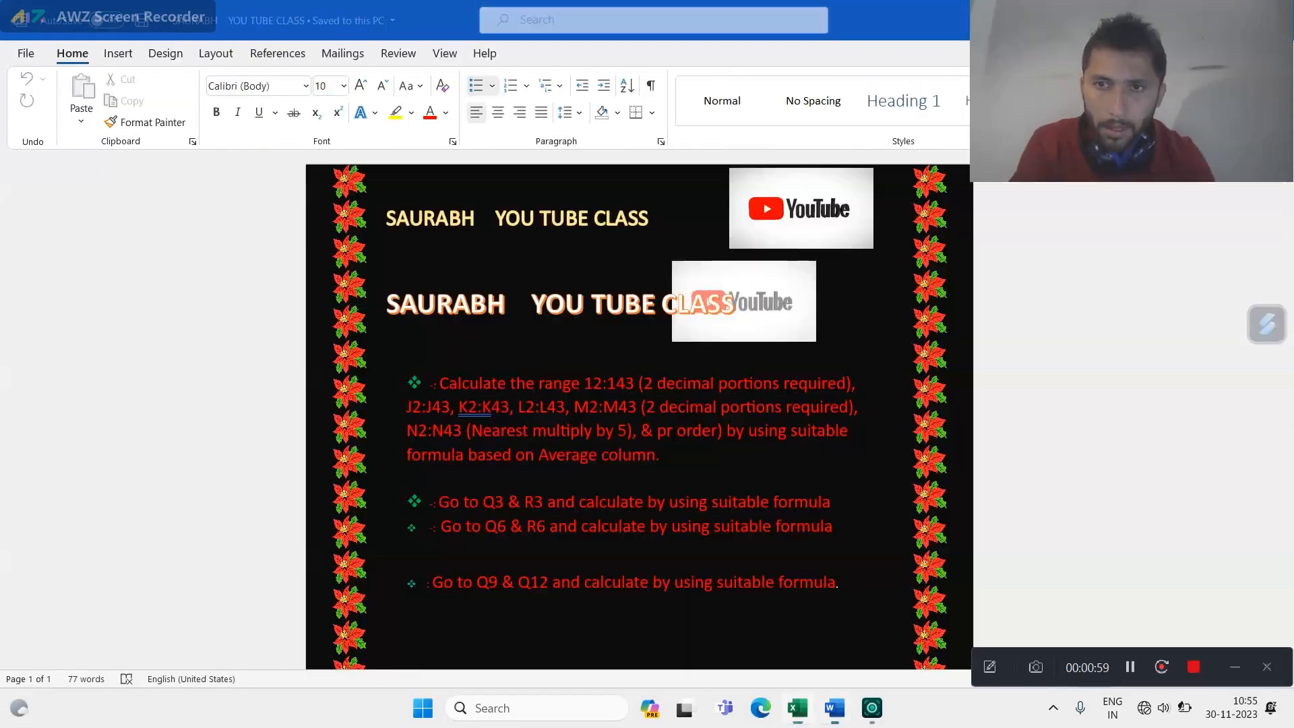
{"action": "key", "text": "alt+Tab"}
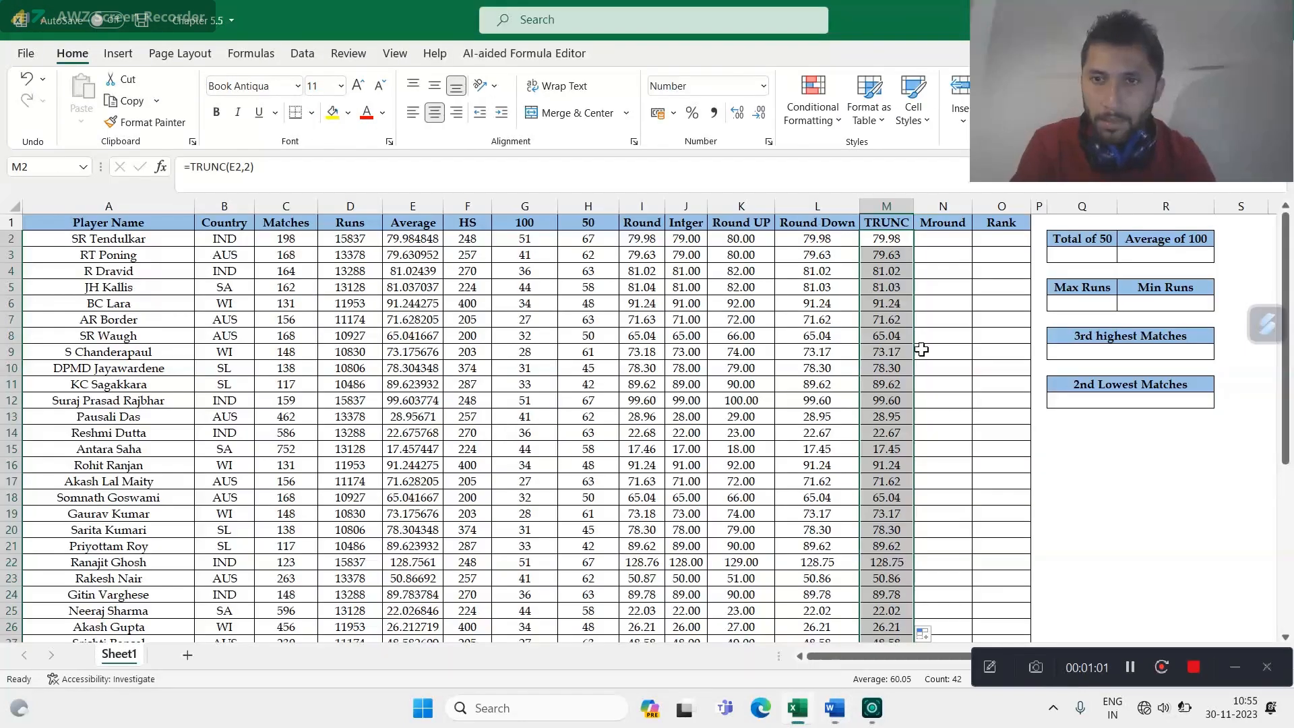
{"action": "left_click", "coordinate": [937, 238]}
{"action": "type", "text": "="}
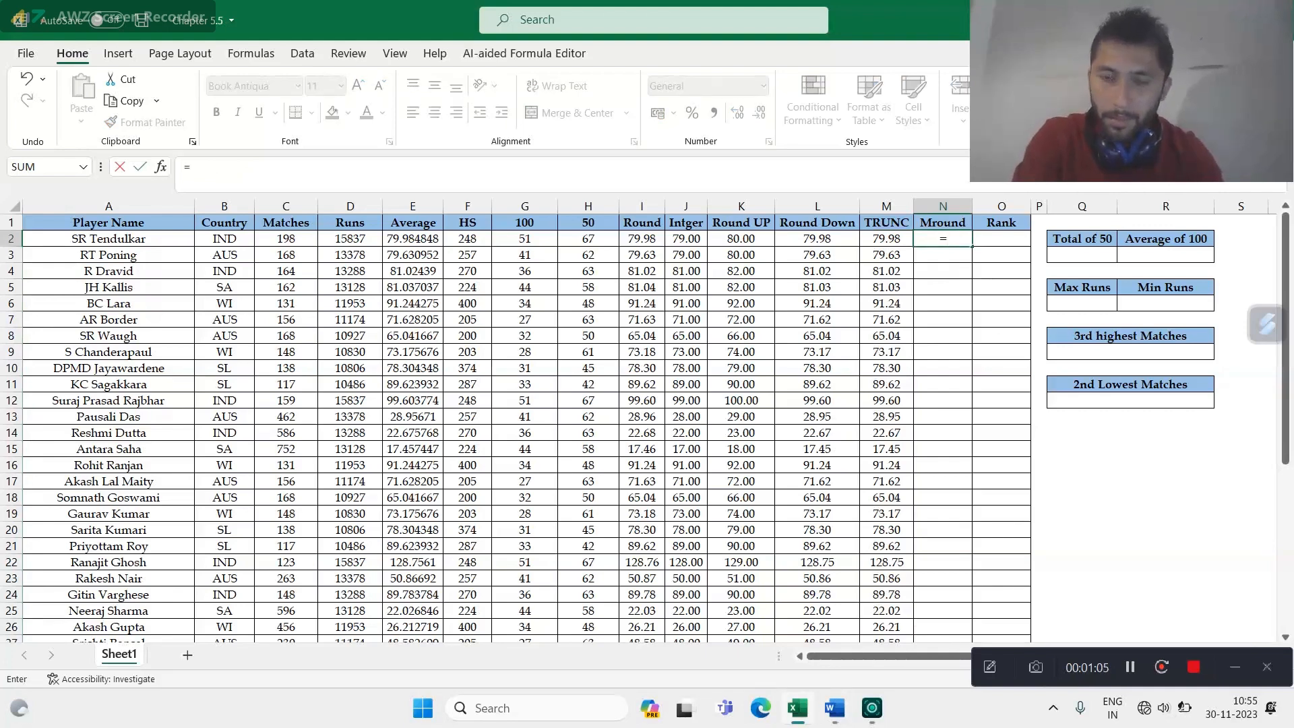
{"action": "type", "text": "mrou"}
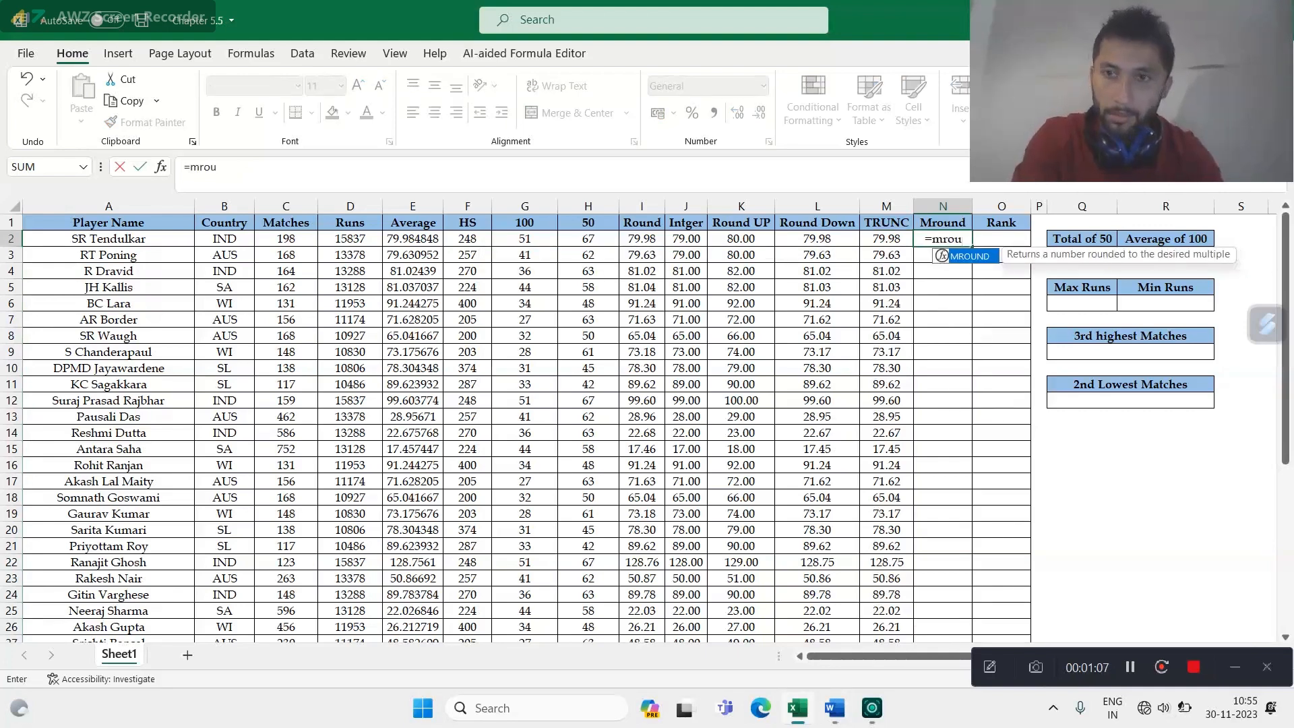
{"action": "key", "text": "Tab"}
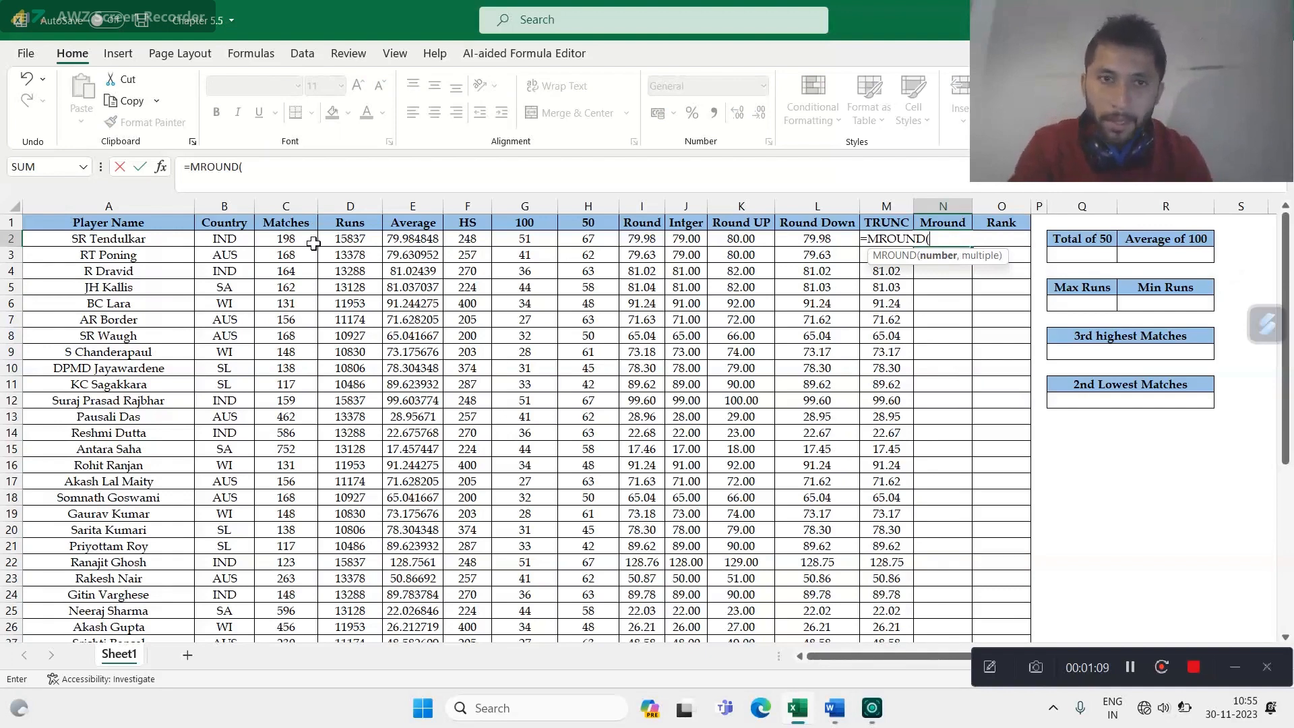
{"action": "left_click", "coordinate": [400, 238]}
{"action": "type", "text": ",2"}
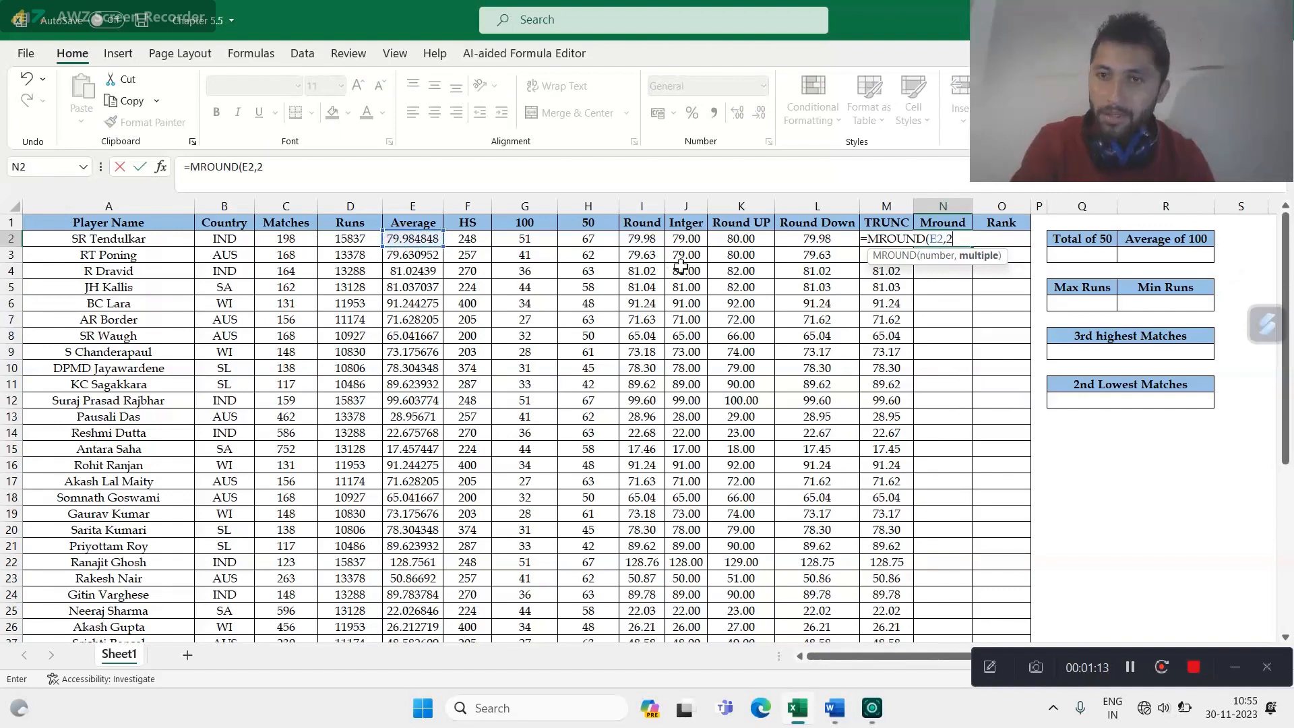
{"action": "key", "text": "Return"}
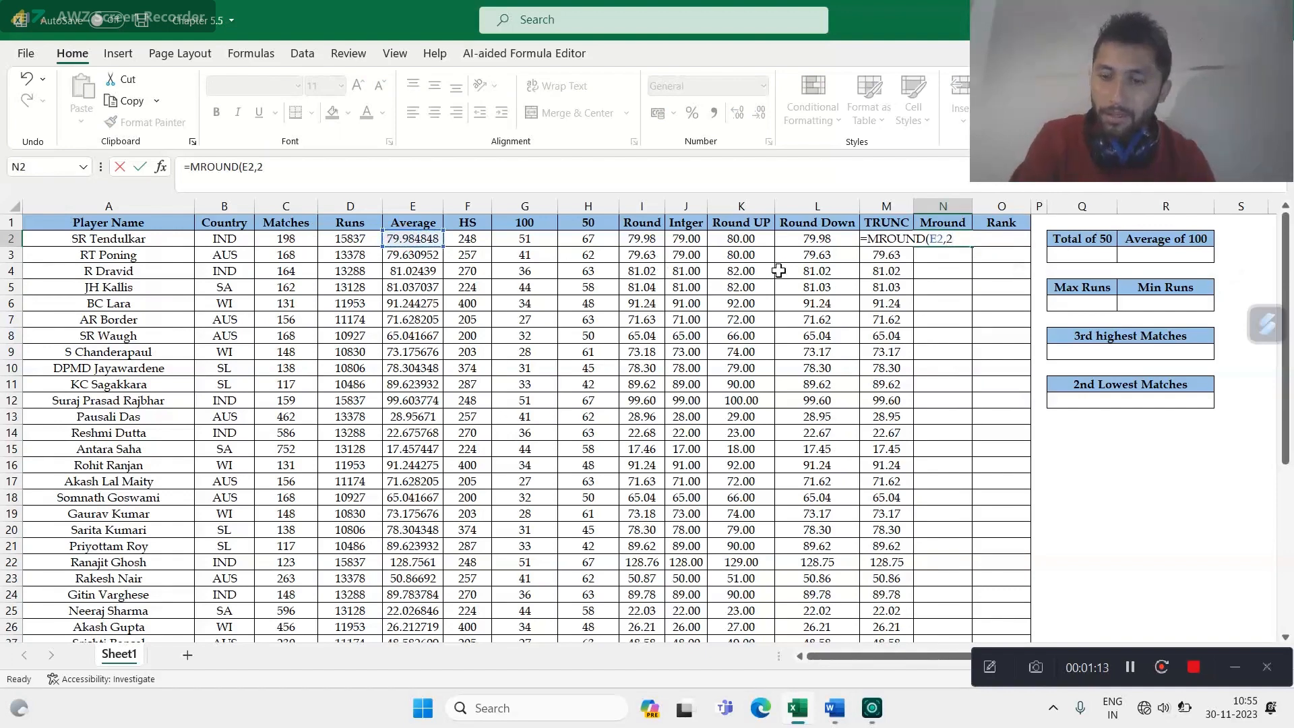
{"action": "left_click_drag", "start_coordinate": [937, 238], "coordinate": [973, 247]}
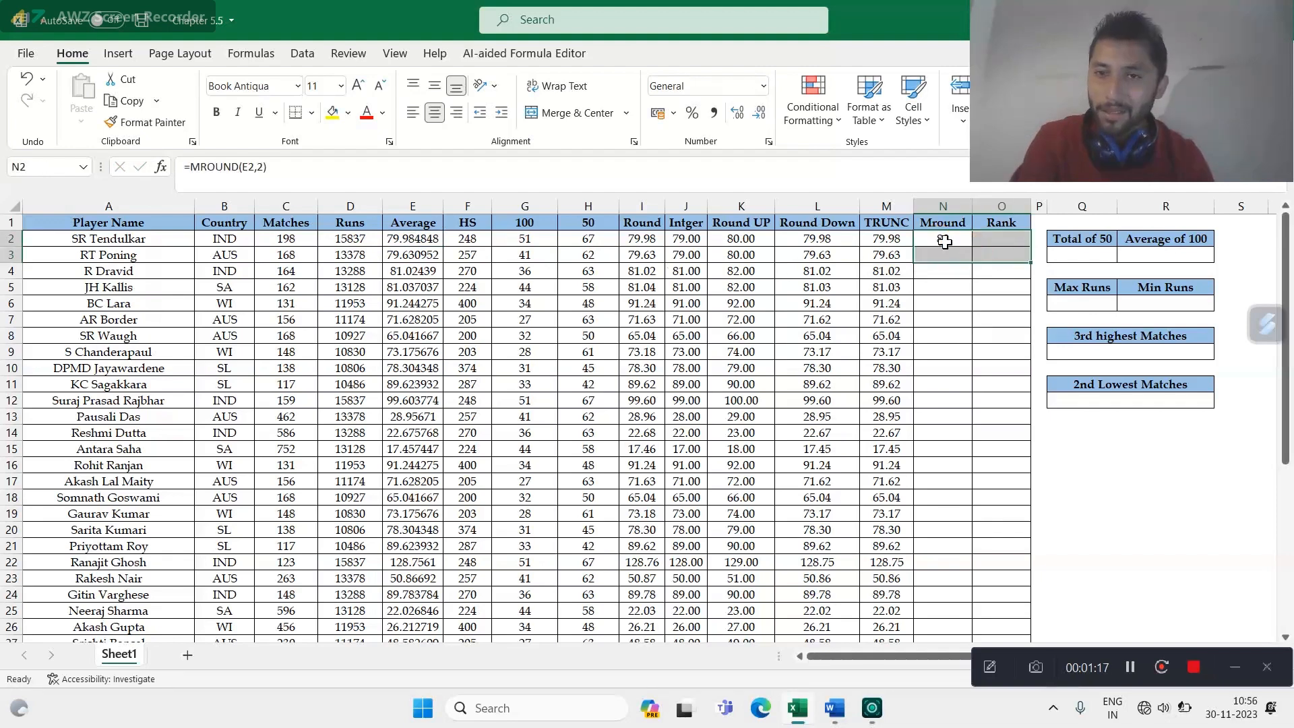
Step: Fill the N2 formula down the Mround column
{"action": "left_click", "coordinate": [945, 242]}
{"action": "double_click", "coordinate": [971, 247]}
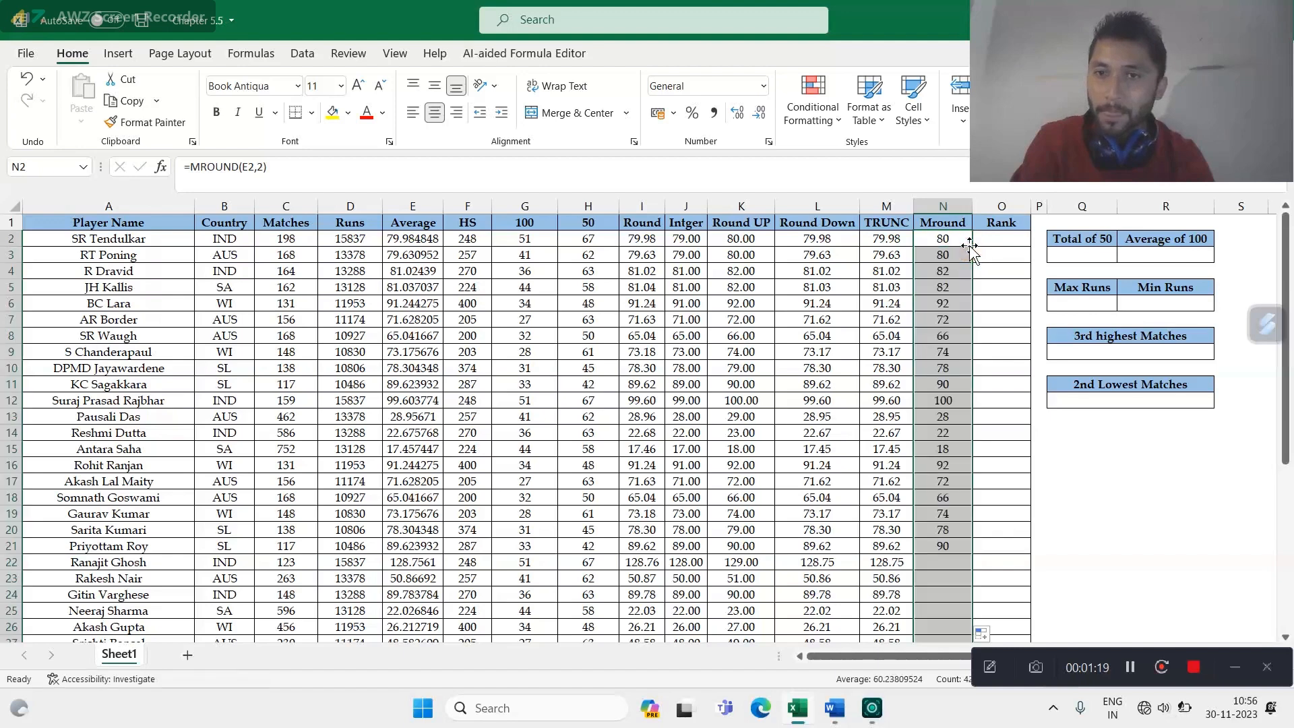
{"action": "left_click", "coordinate": [1004, 236]}
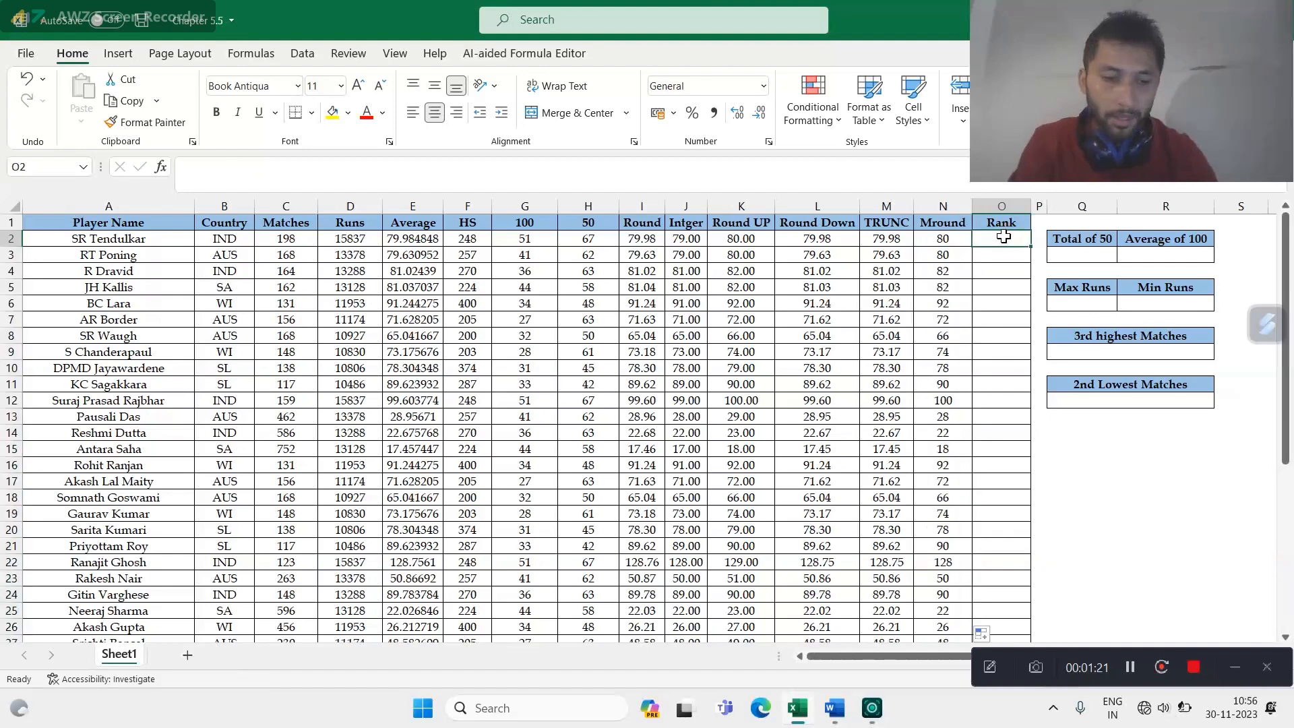
{"action": "key", "text": "alt+Tab"}
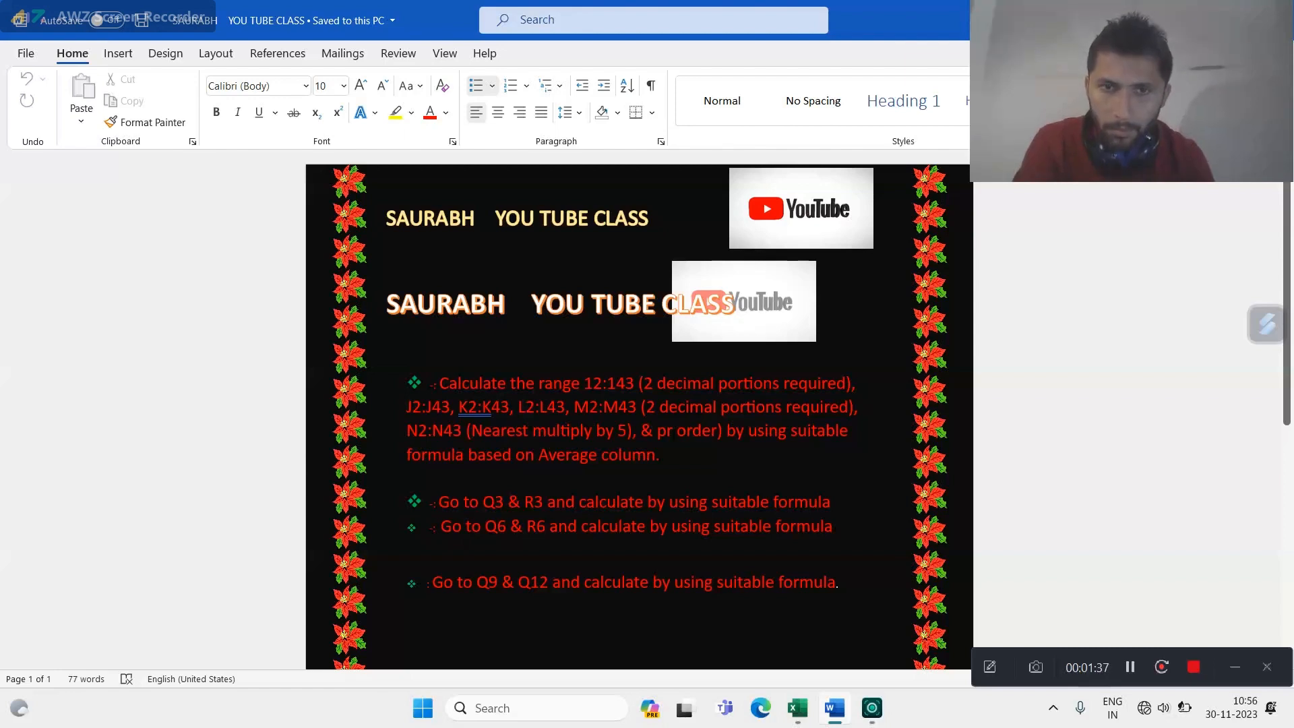
{"action": "key", "text": "alt+Tab"}
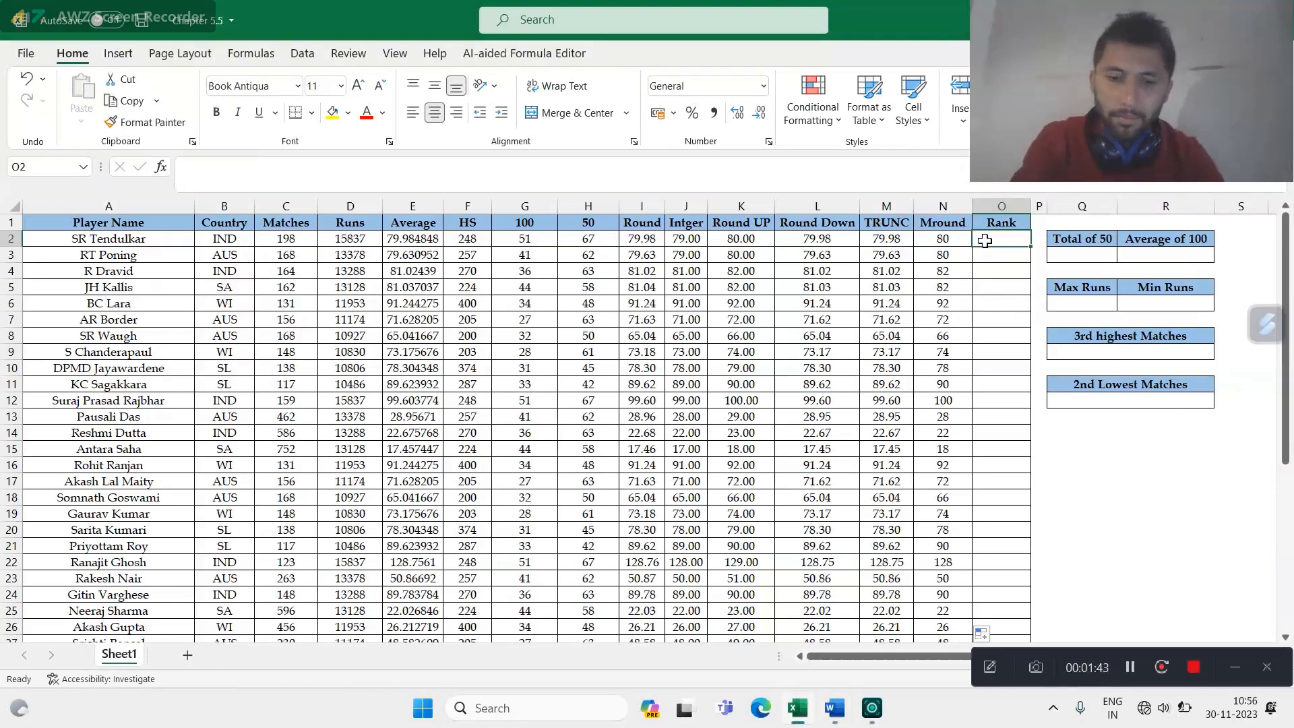
{"action": "type", "text": "="}
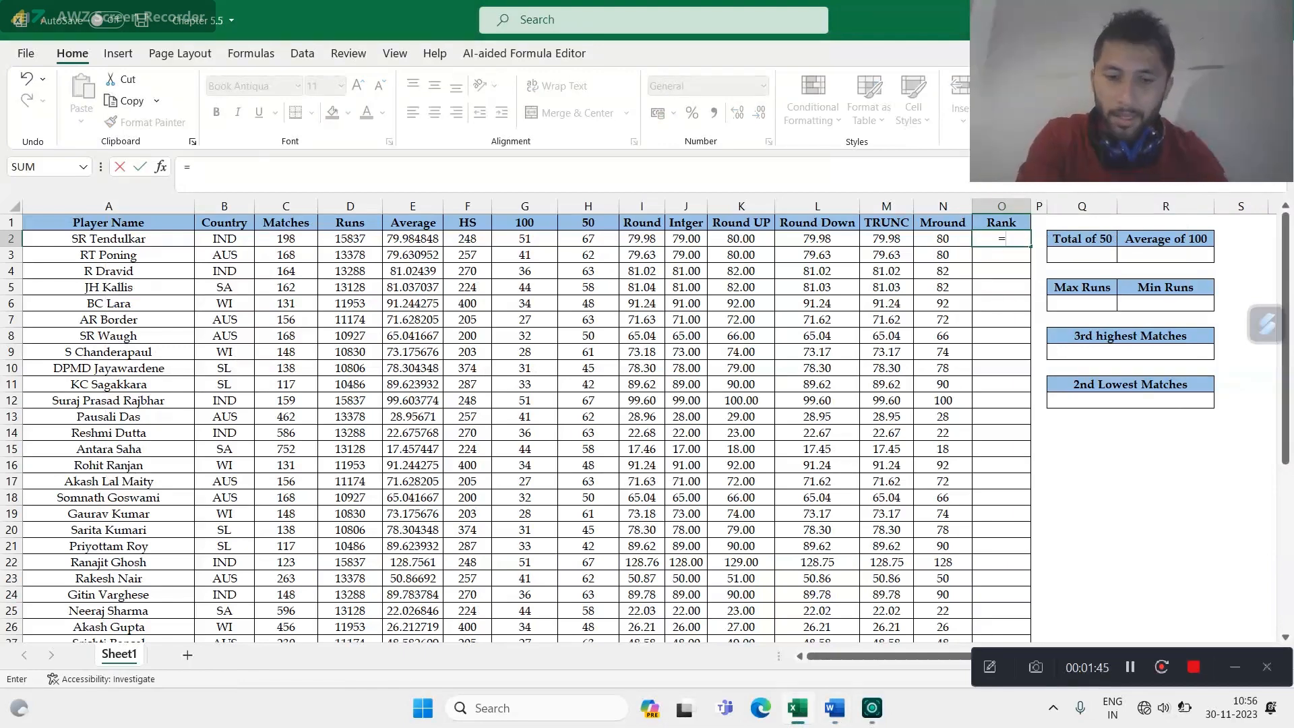
{"action": "type", "text": "ran"}
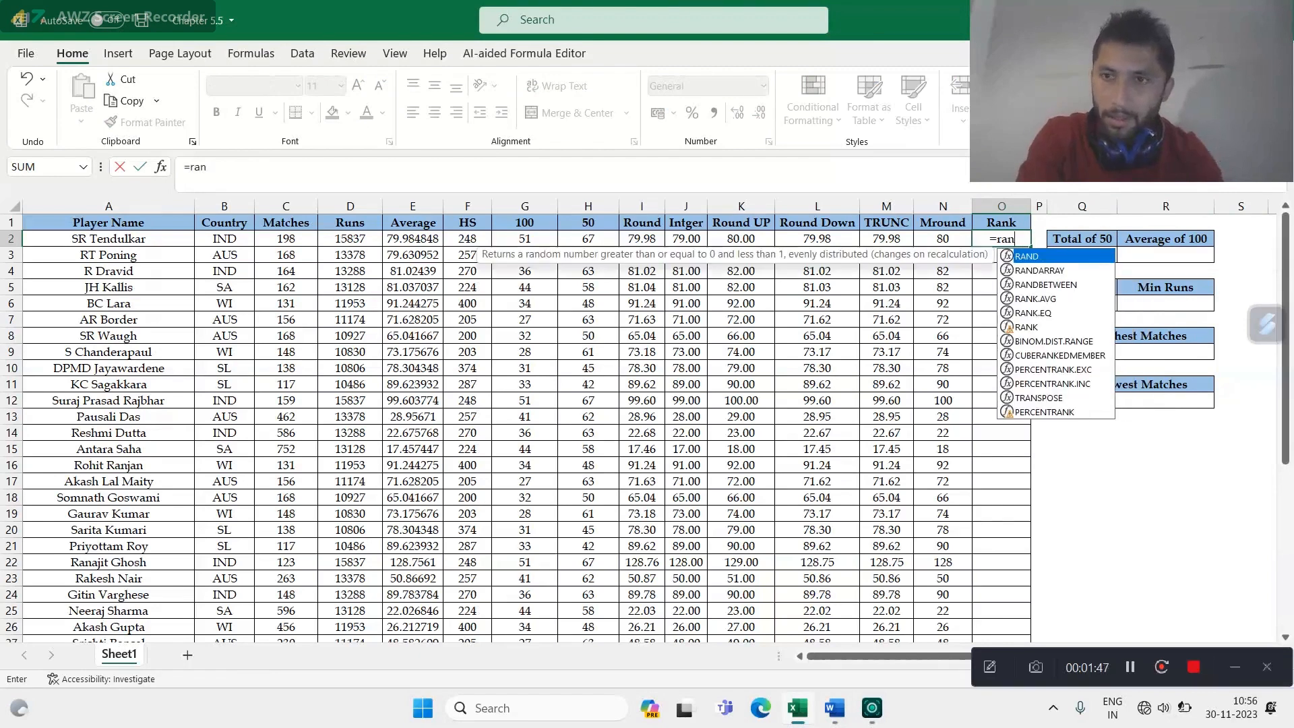
{"action": "type", "text": "k"}
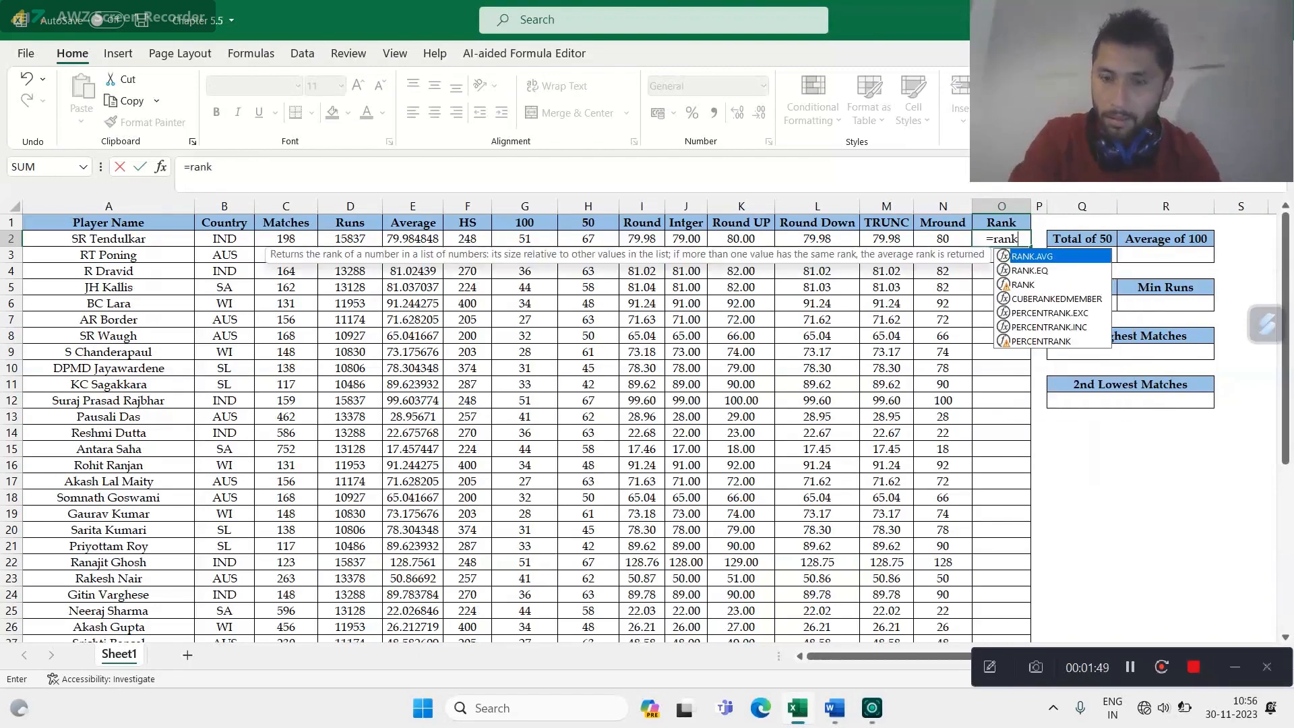
{"action": "key", "text": "Down"}
{"action": "key", "text": "Down"}
{"action": "key", "text": "Tab"}
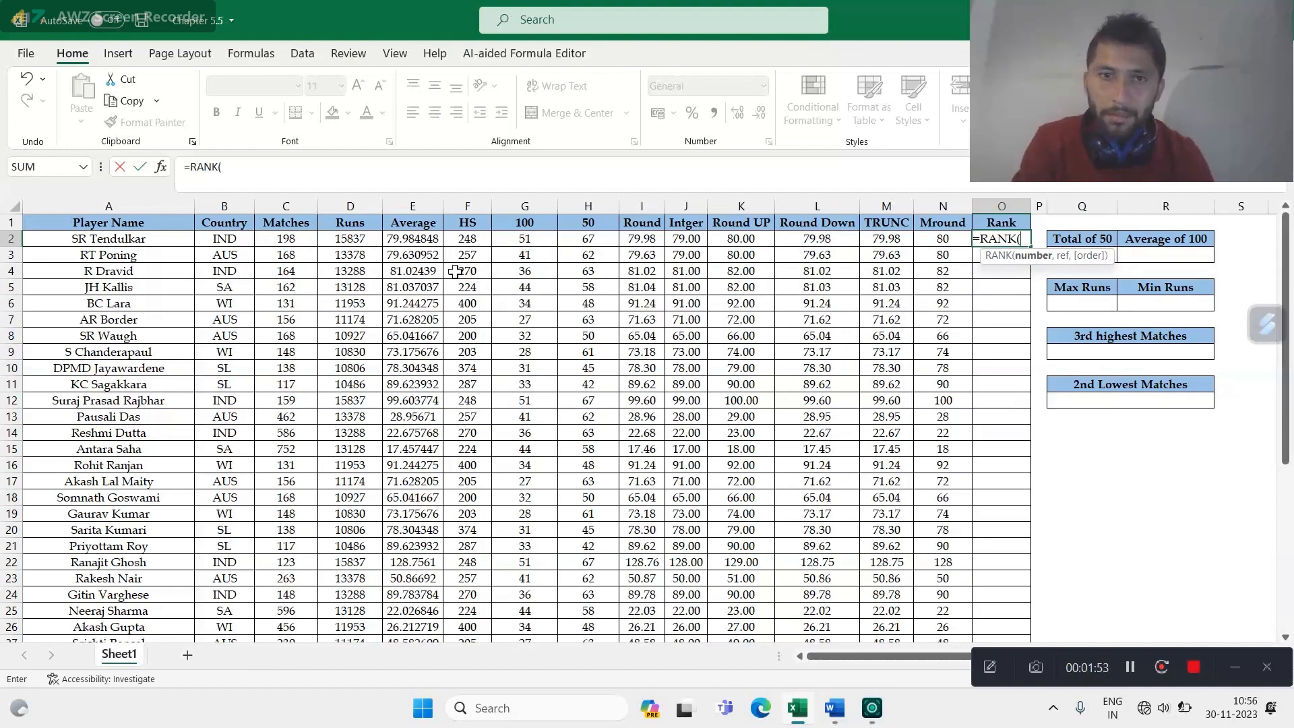
{"action": "key", "text": "BackSpace"}
{"action": "key", "text": "BackSpace"}
{"action": "key", "text": "BackSpace"}
{"action": "key", "text": "BackSpace"}
{"action": "key", "text": "BackSpace"}
{"action": "key", "text": "BackSpace"}
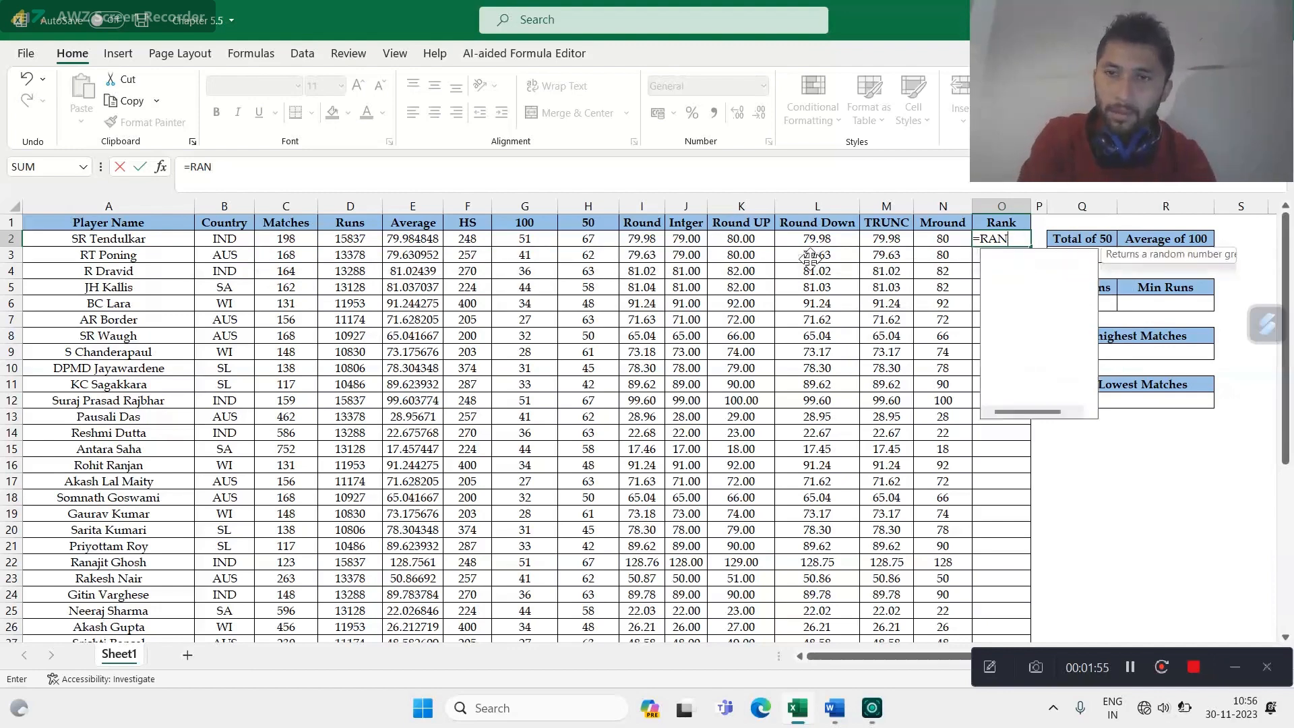
Step: Recheck the N2:N43 task in Word, change N2 in the Excel sheet to =MROUND(E2,5) and fill it down the Mround column
{"action": "key", "text": "alt+Tab"}
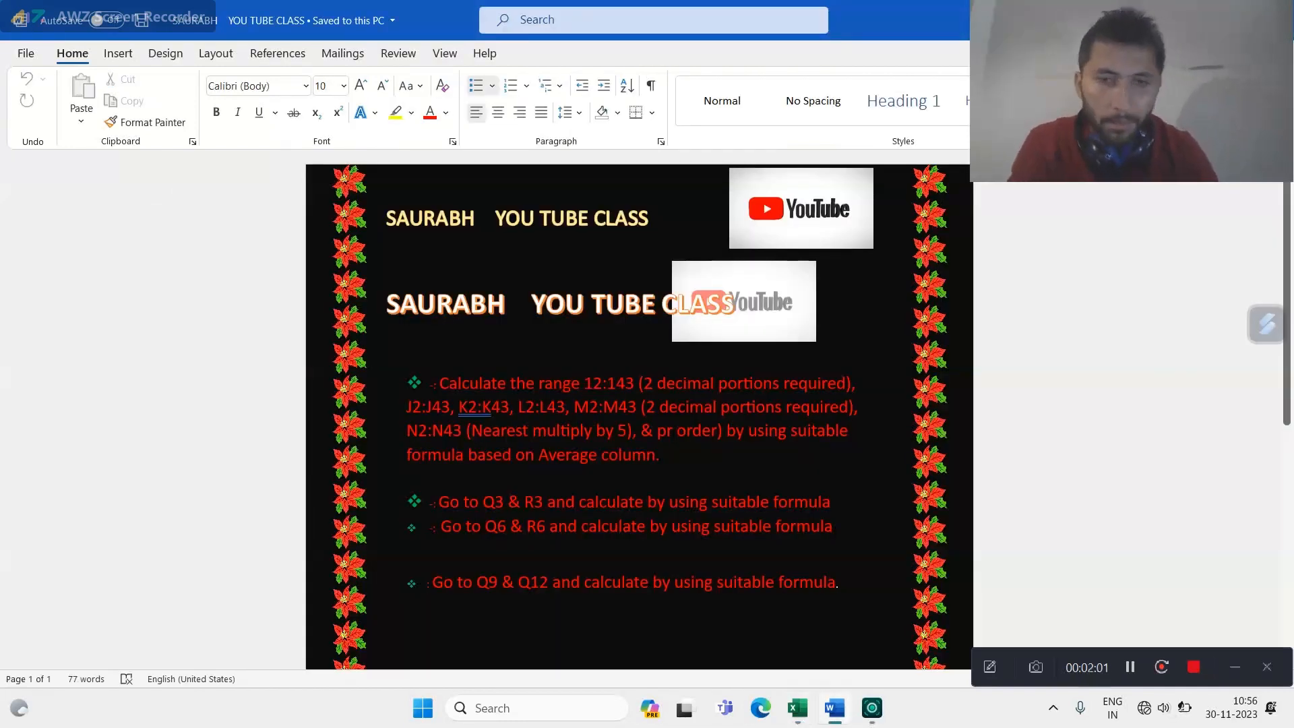
{"action": "key", "text": "alt+Tab"}
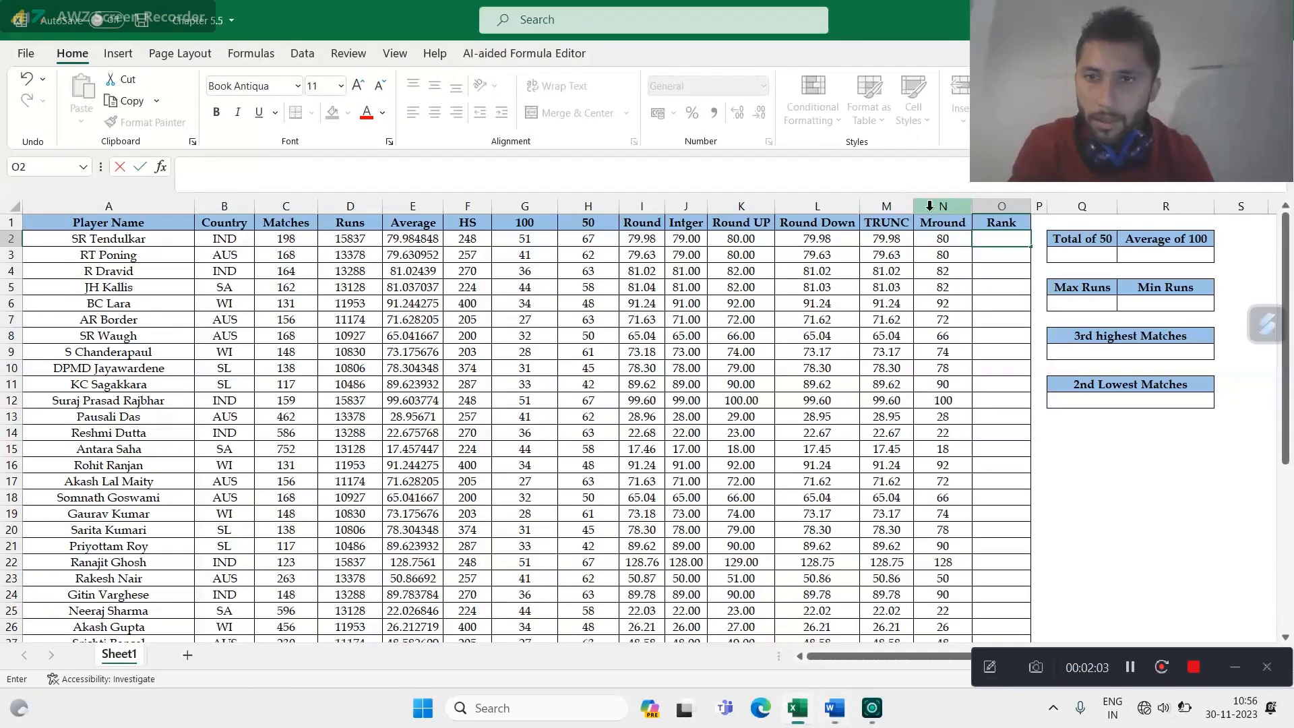
{"action": "left_click", "coordinate": [933, 240]}
{"action": "double_click", "coordinate": [931, 240]}
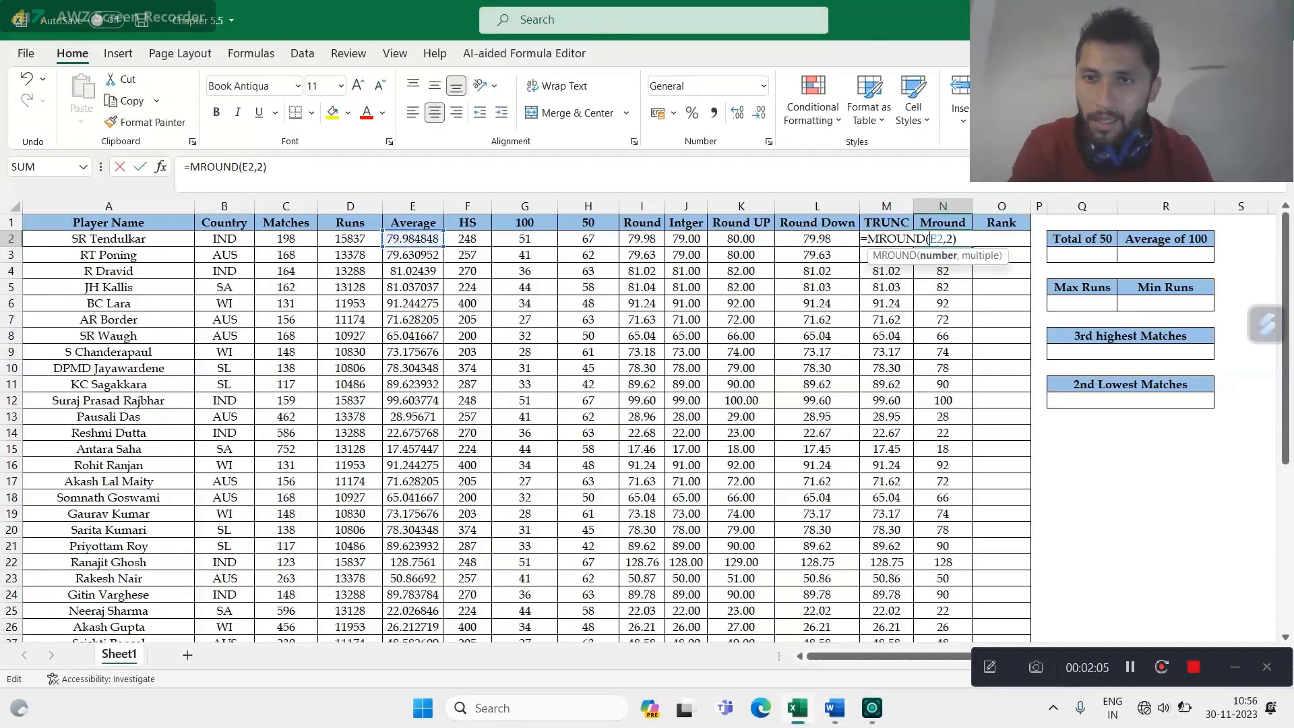
{"action": "left_click", "coordinate": [952, 239]}
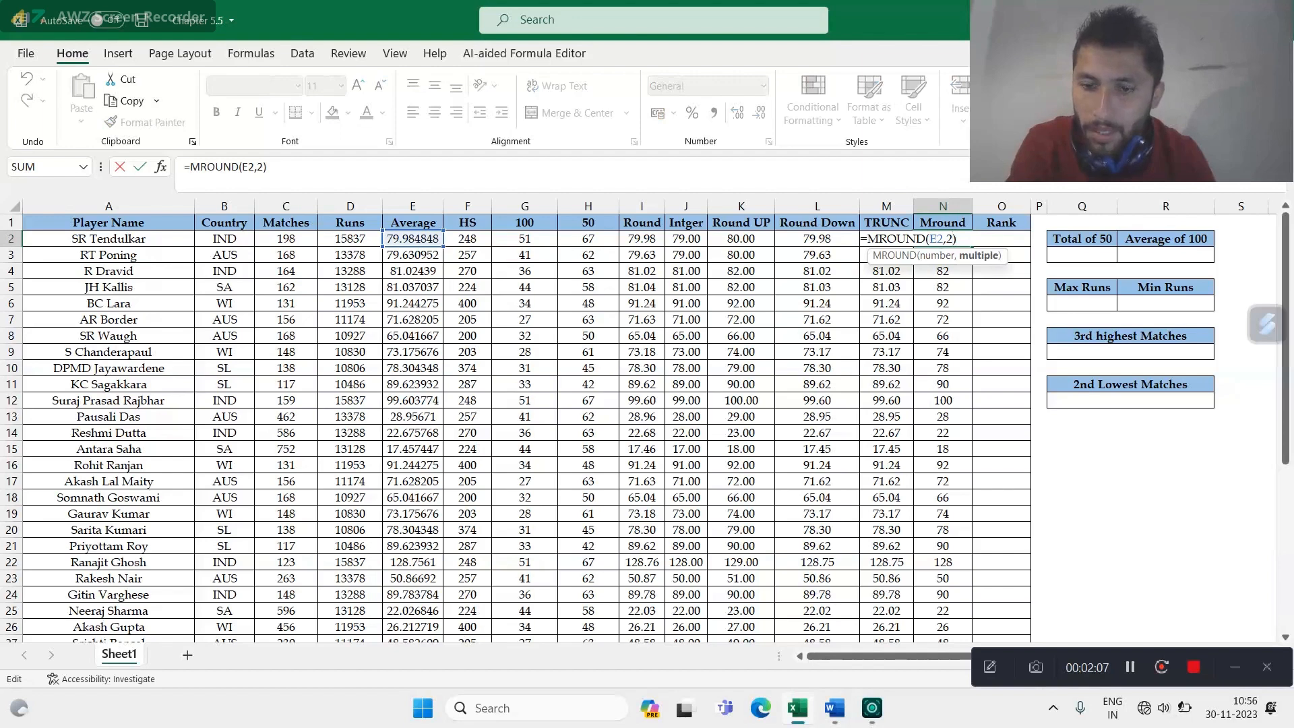
{"action": "key", "text": "BackSpace"}
{"action": "type", "text": "5"}
{"action": "key", "text": "Return"}
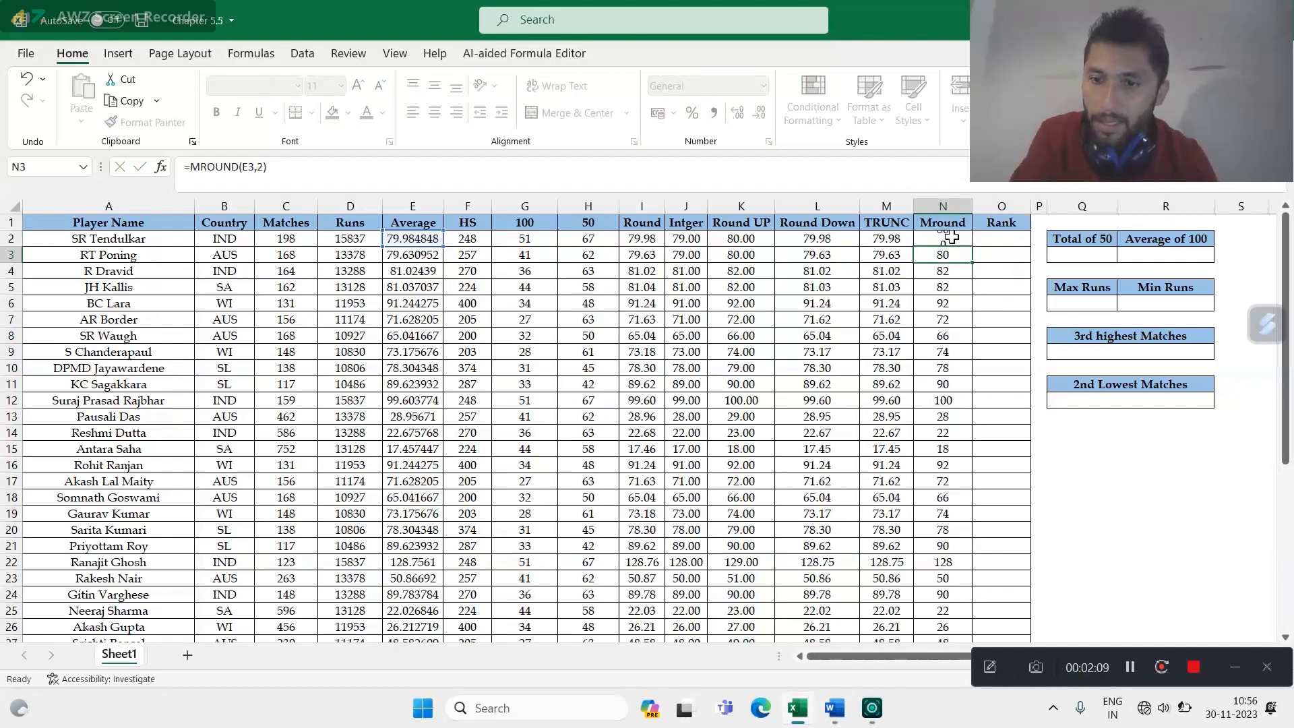
{"action": "left_click", "coordinate": [953, 238]}
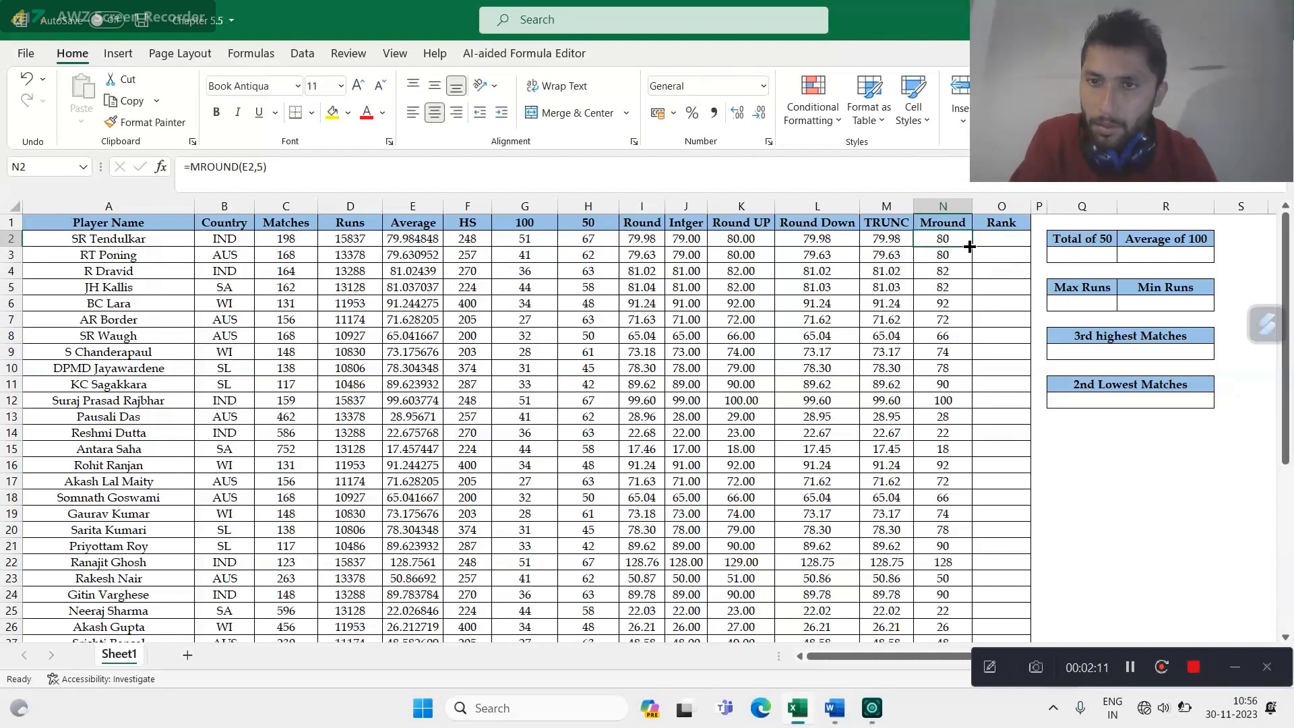
{"action": "double_click", "coordinate": [973, 246]}
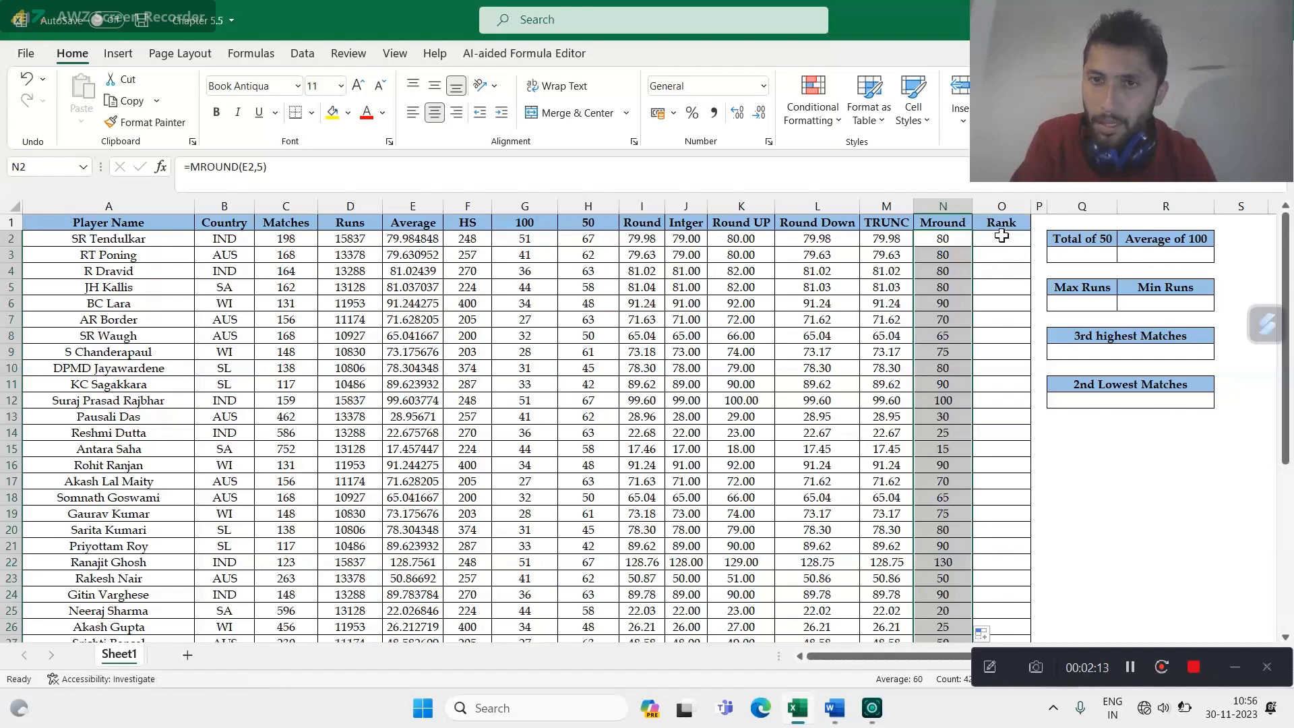
{"action": "double_click", "coordinate": [947, 240]}
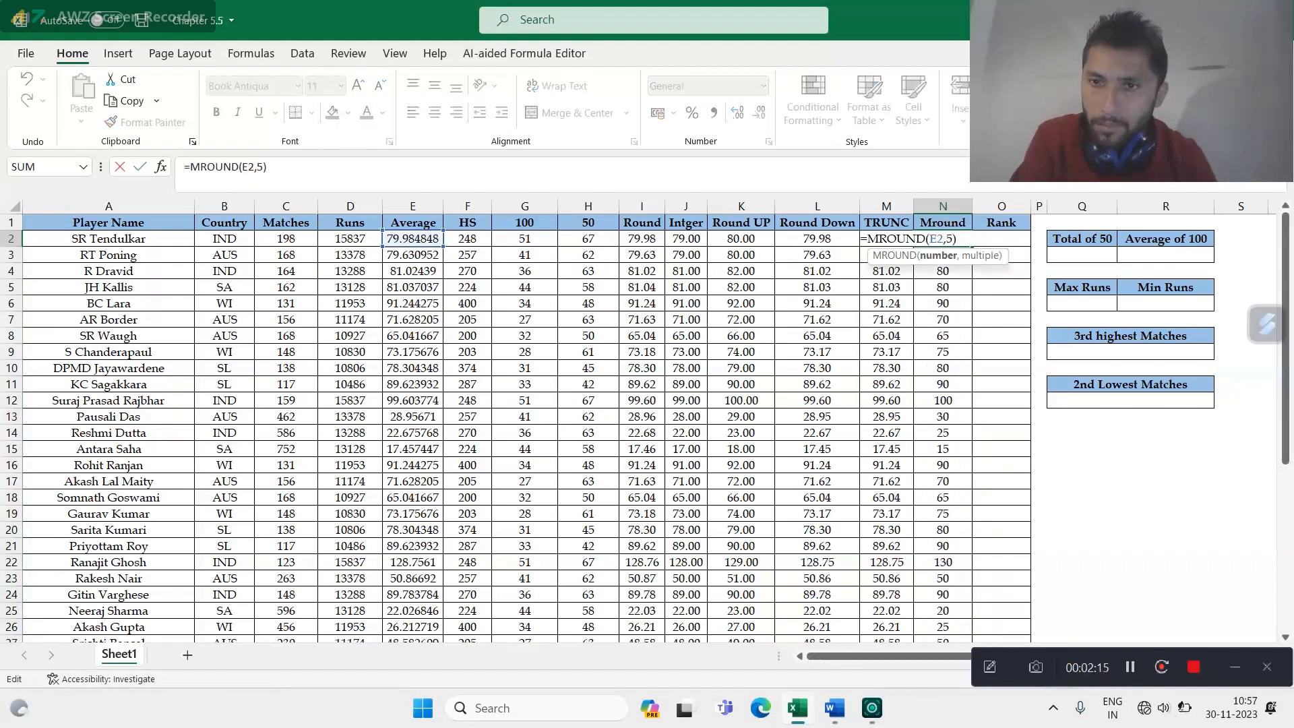
{"action": "left_click", "coordinate": [958, 240]}
{"action": "key", "text": "Return"}
Step: Start a RANK formula in O2 that ranks I2 against the absolute range $I$2:$I$43 of the Round column
{"action": "left_click", "coordinate": [996, 238]}
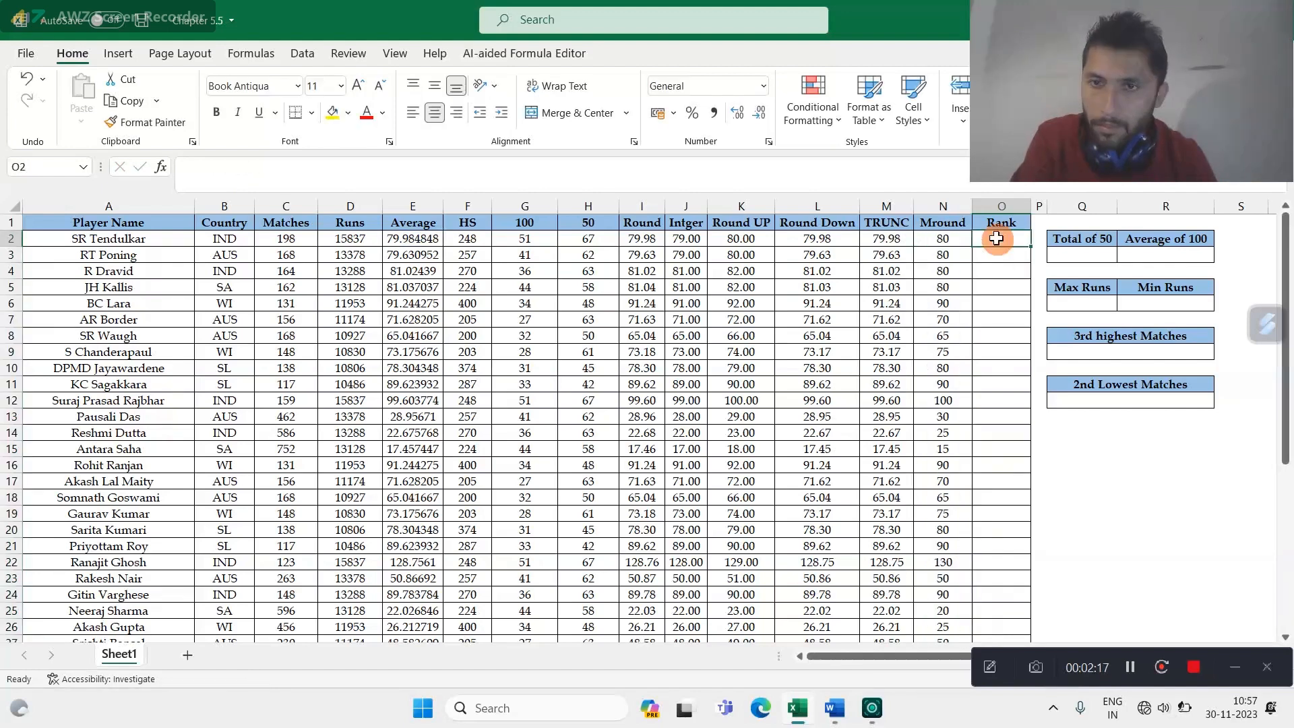
{"action": "type", "text": "="}
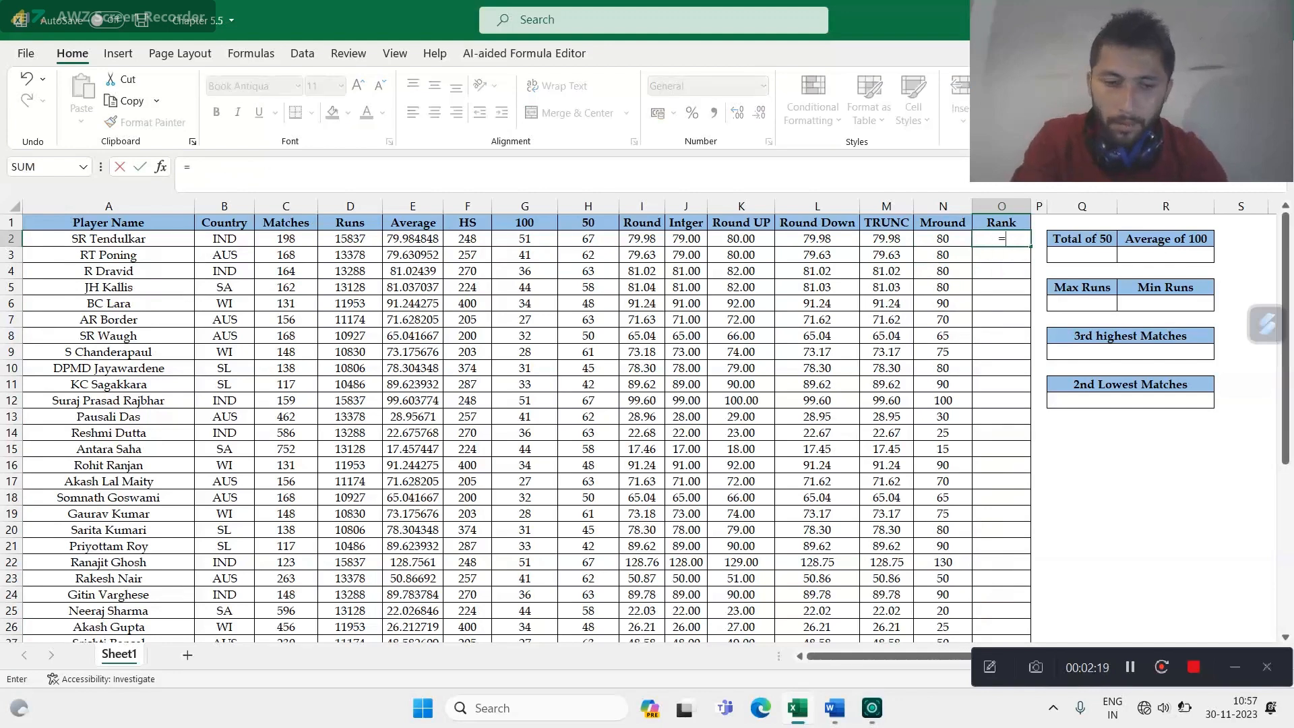
{"action": "type", "text": "rank"}
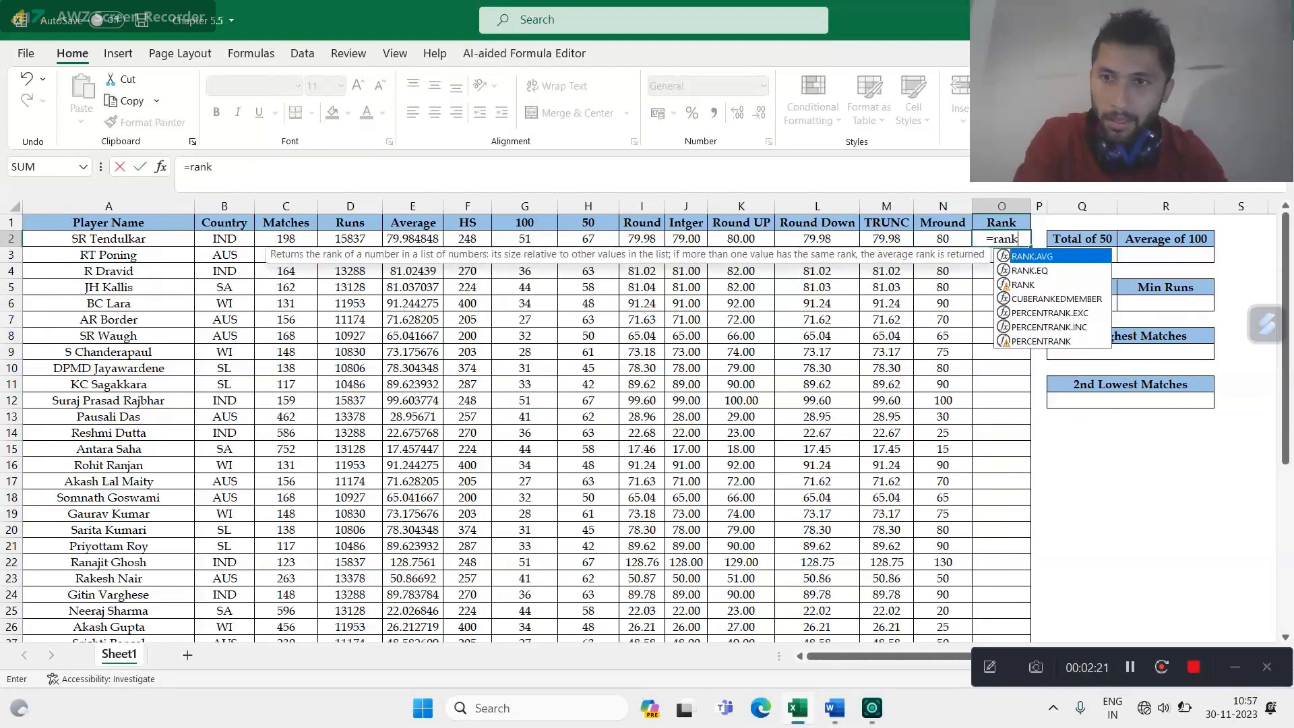
{"action": "key", "text": "Down"}
{"action": "key", "text": "Down"}
{"action": "key", "text": "Tab"}
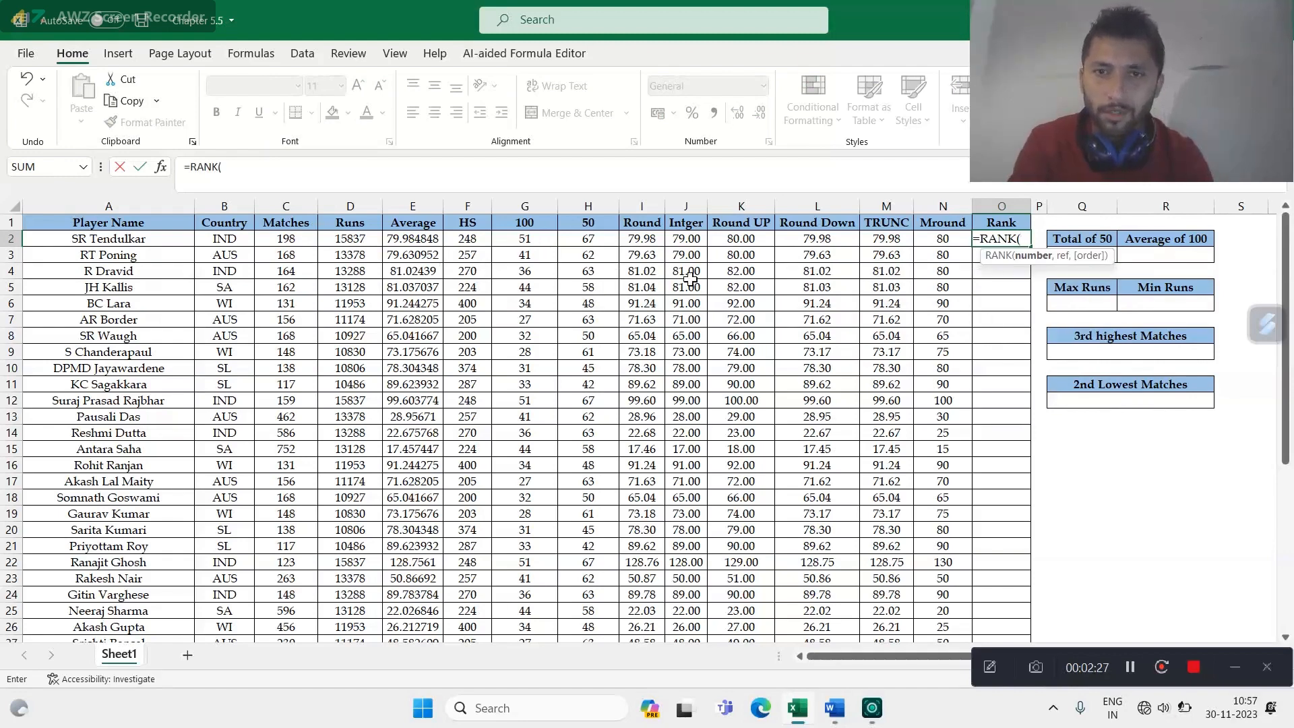
{"action": "left_click", "coordinate": [632, 239]}
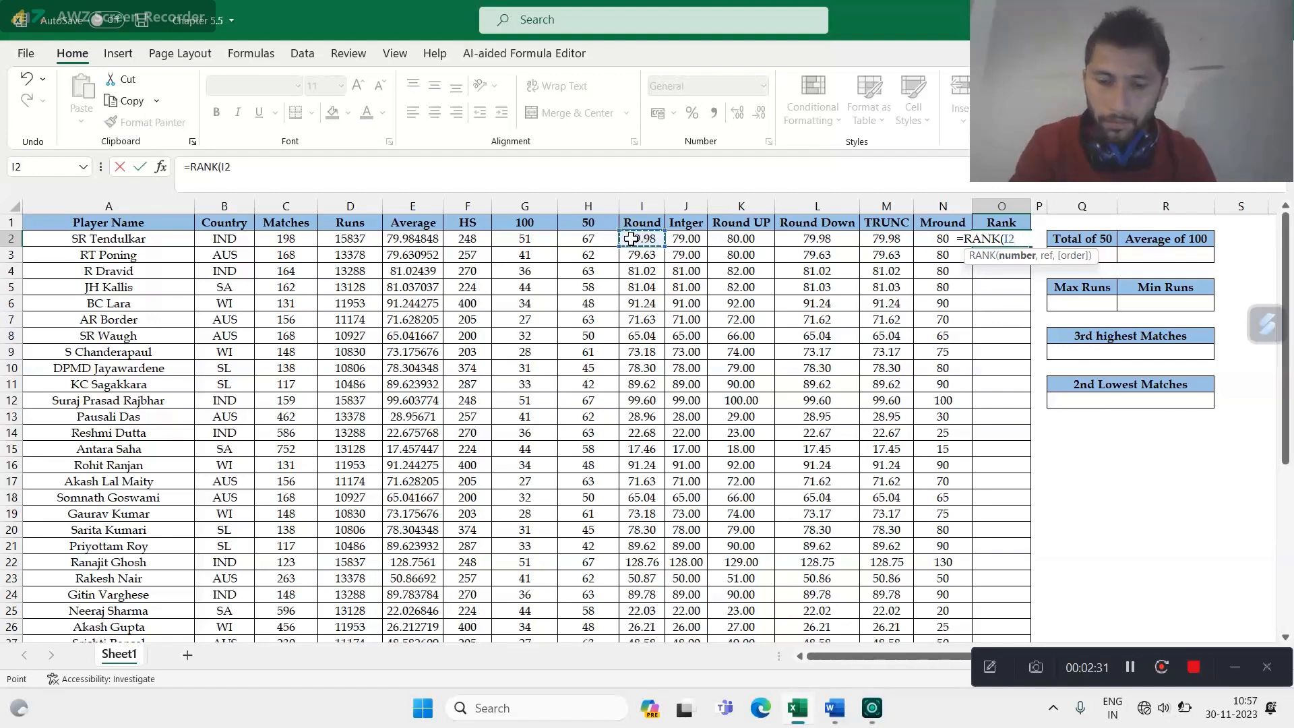
{"action": "type", "text": ","}
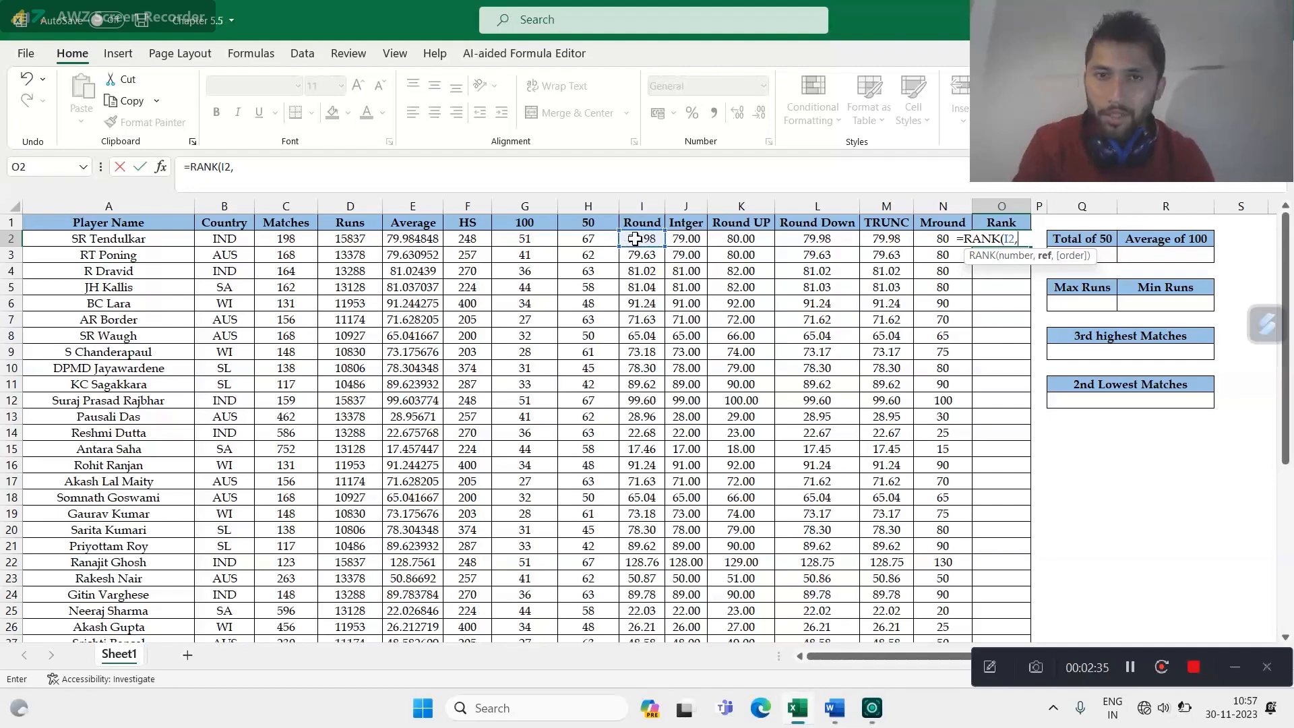
{"action": "left_click", "coordinate": [638, 238]}
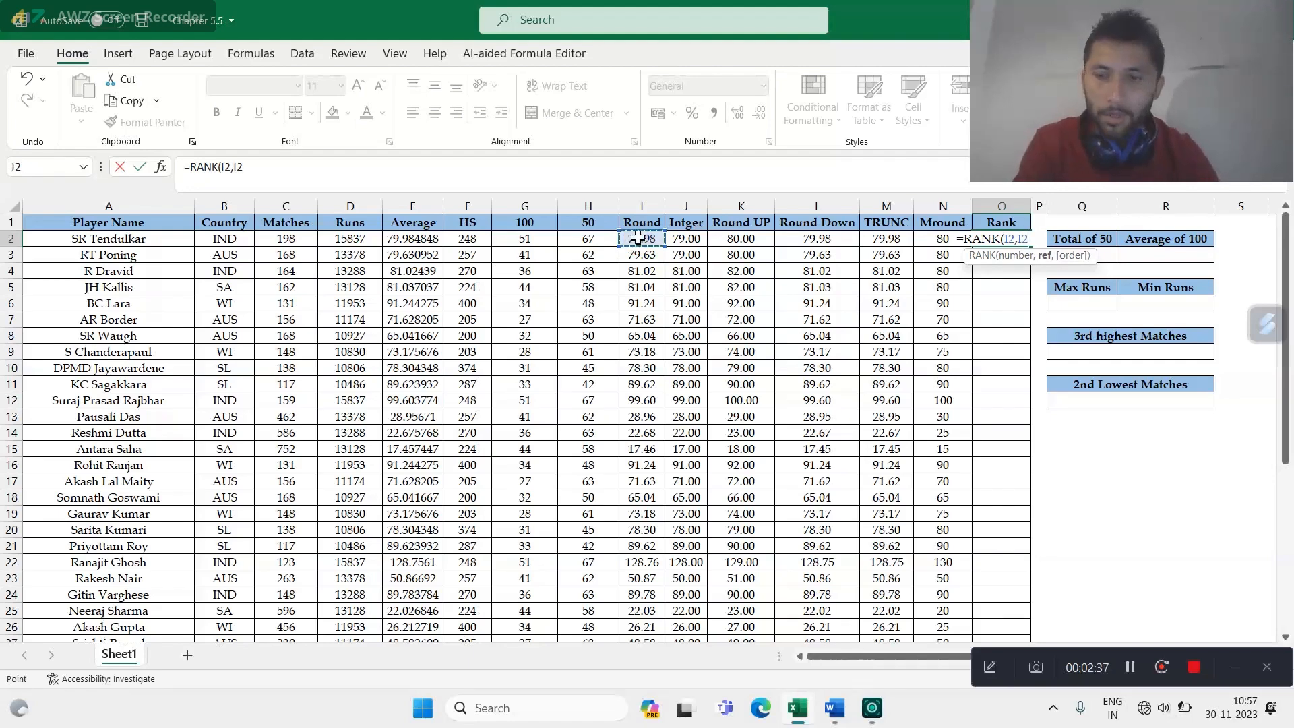
{"action": "key", "text": "ctrl+shift+Down"}
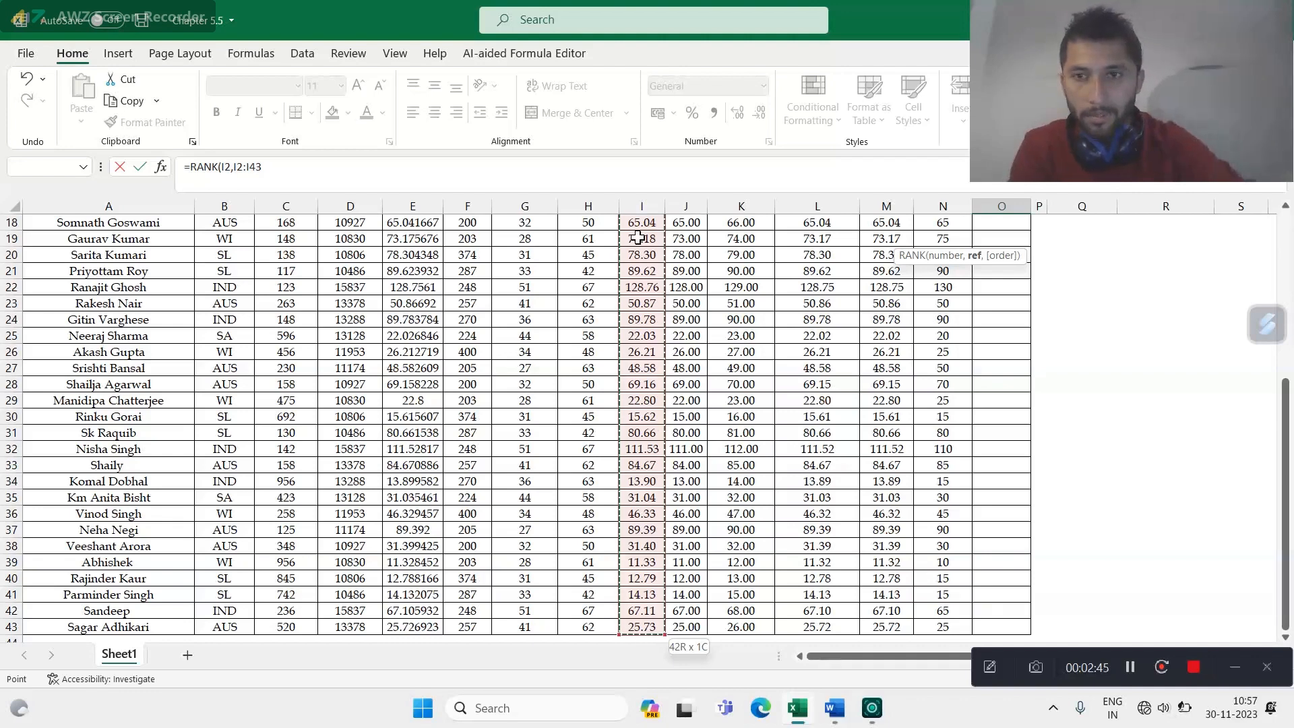
{"action": "key", "text": "F4"}
{"action": "type", "text": ","}
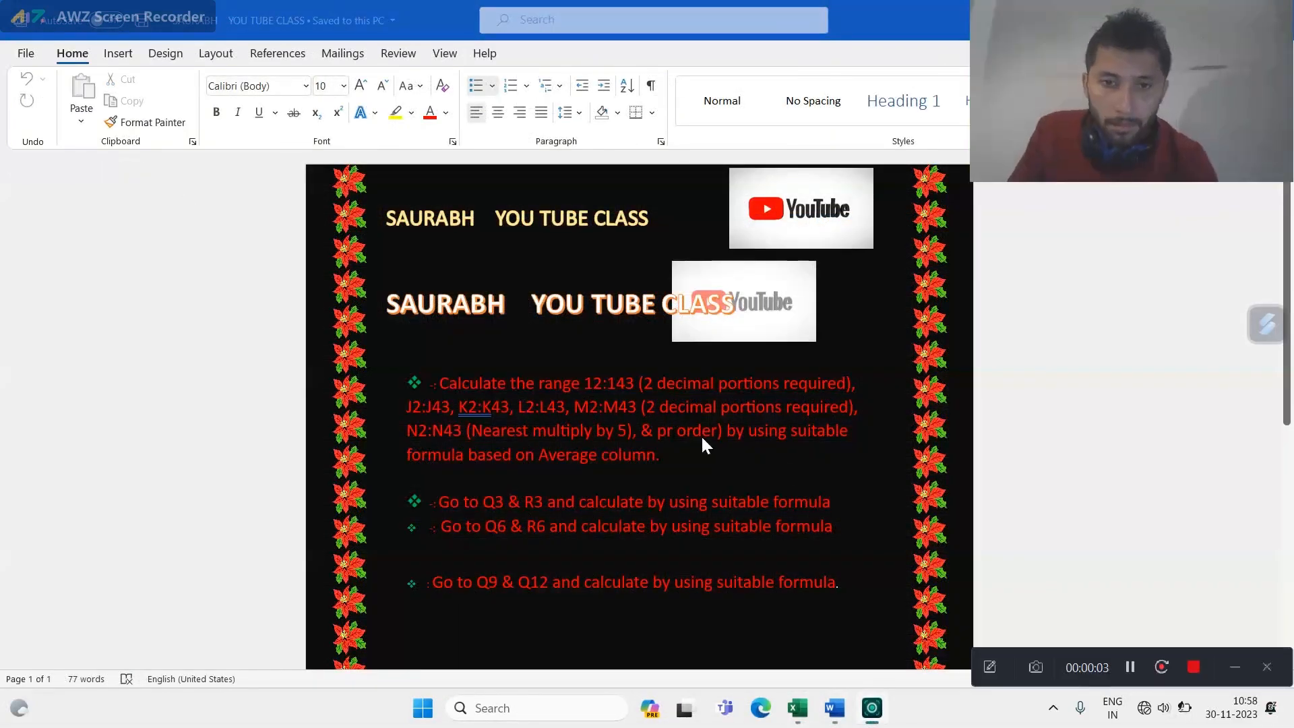
Step: Back in the Excel sheet, complete the O2 RANK formula with descending order (0) and fill it down the Rank column
{"action": "key", "text": "alt+Tab"}
{"action": "key", "text": "Tab"}
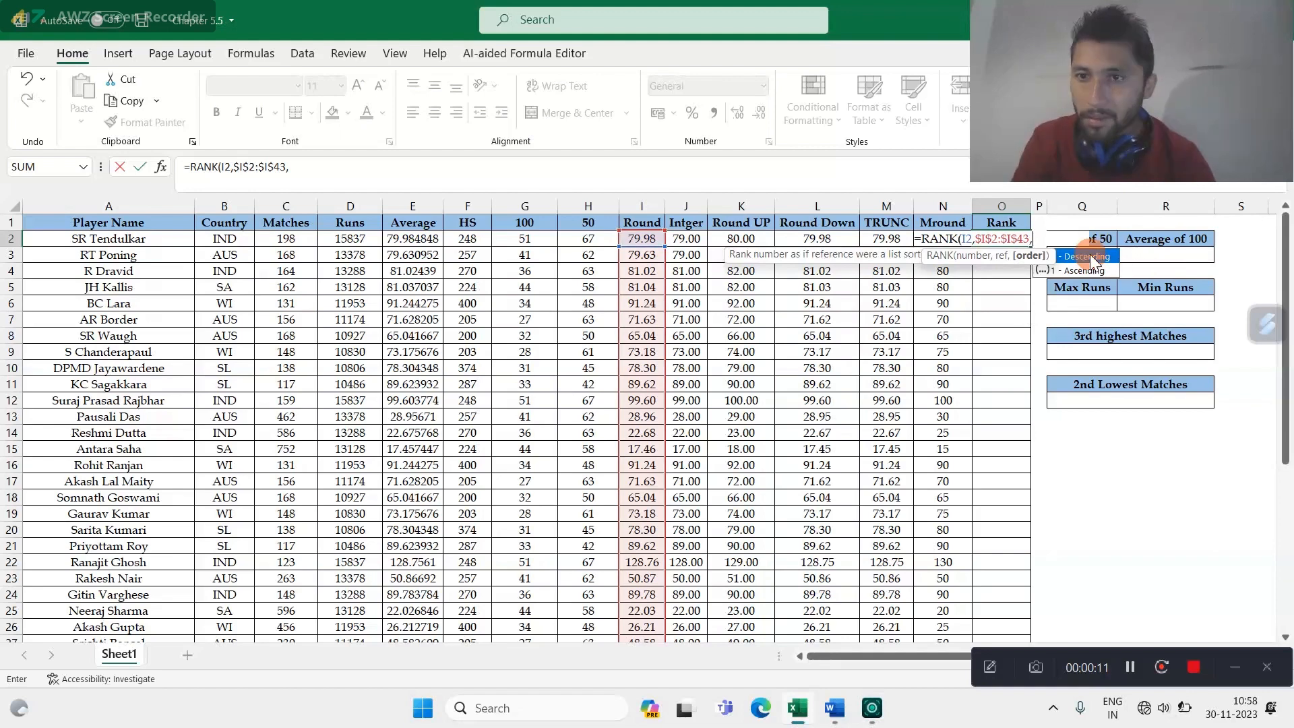
{"action": "double_click", "coordinate": [1090, 256]}
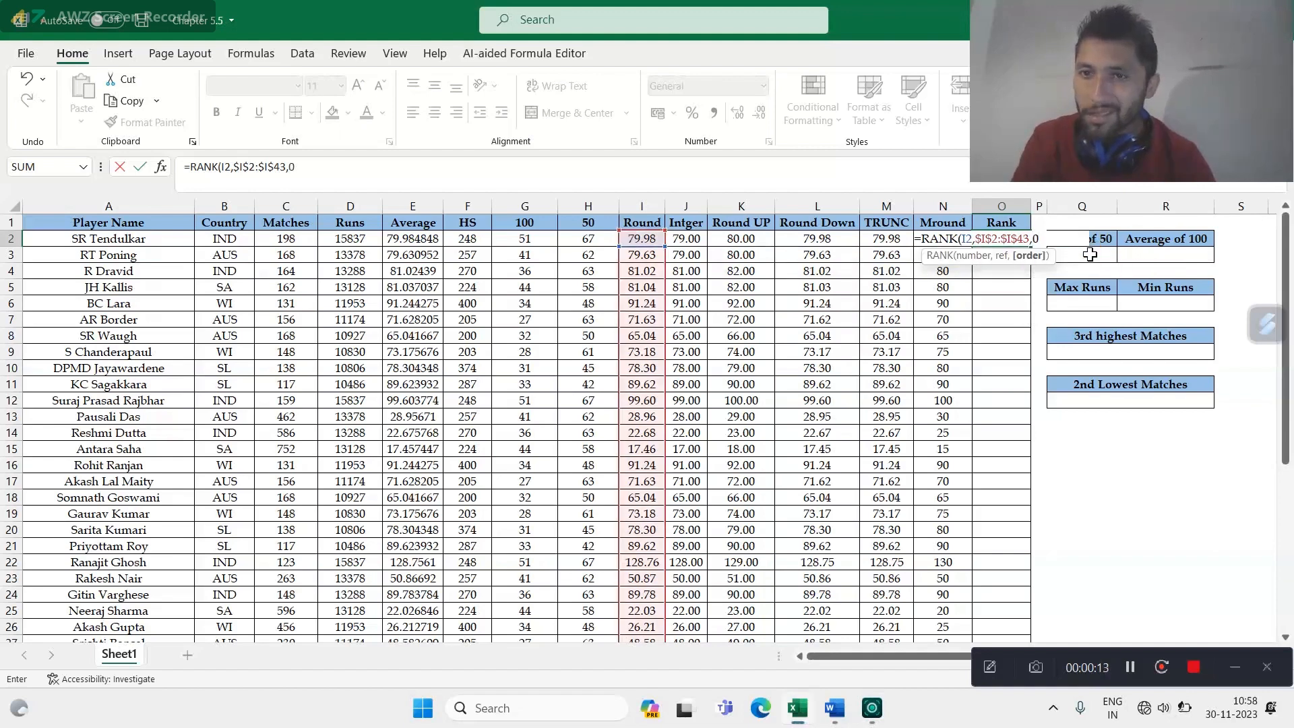
{"action": "key", "text": "Return"}
{"action": "left_click", "coordinate": [997, 238]}
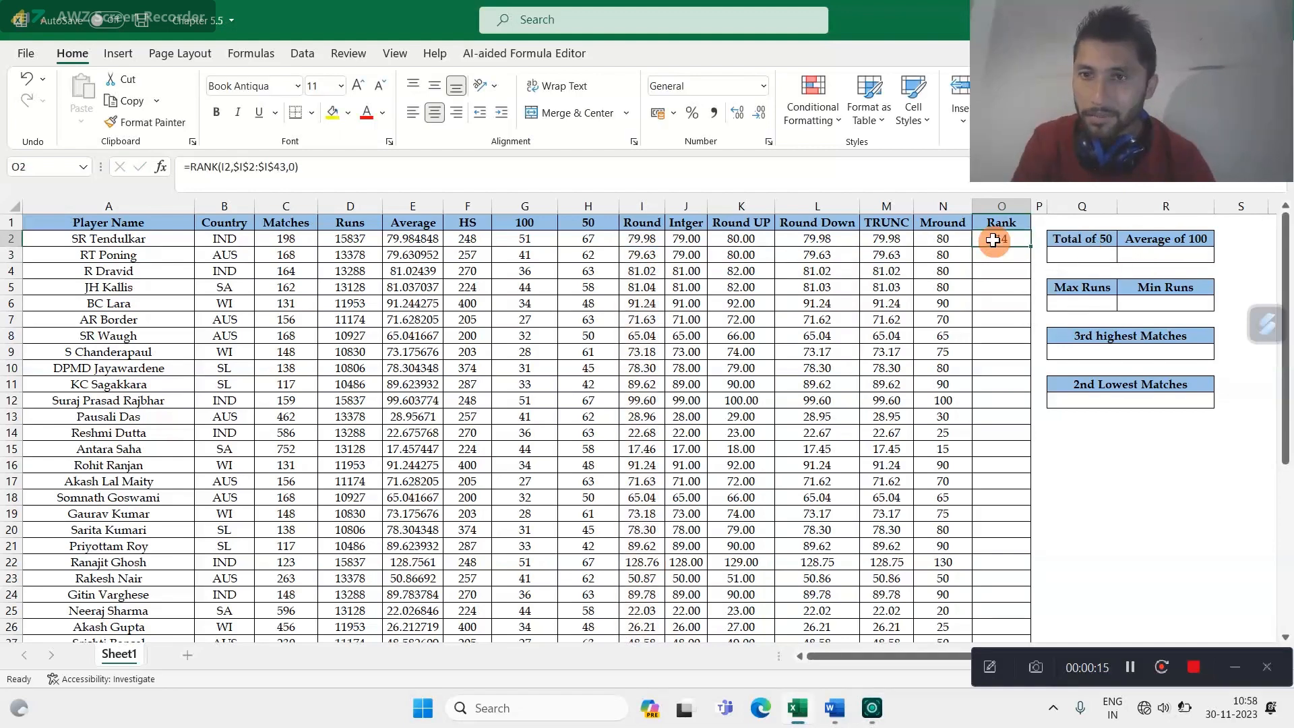
{"action": "double_click", "coordinate": [1032, 247]}
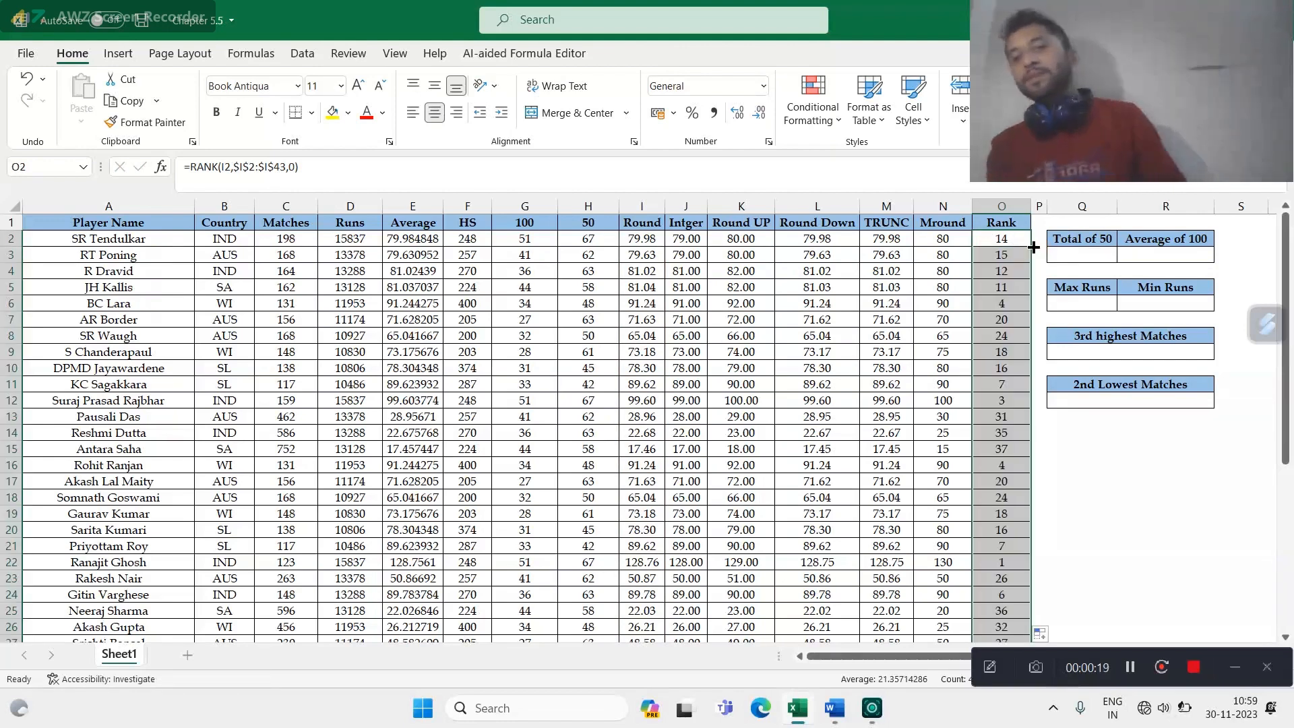
Step: Enter a SUM formula in Q3 under Total of 50, covering the 50 column from H2 to its last row
{"action": "left_click", "coordinate": [1087, 258]}
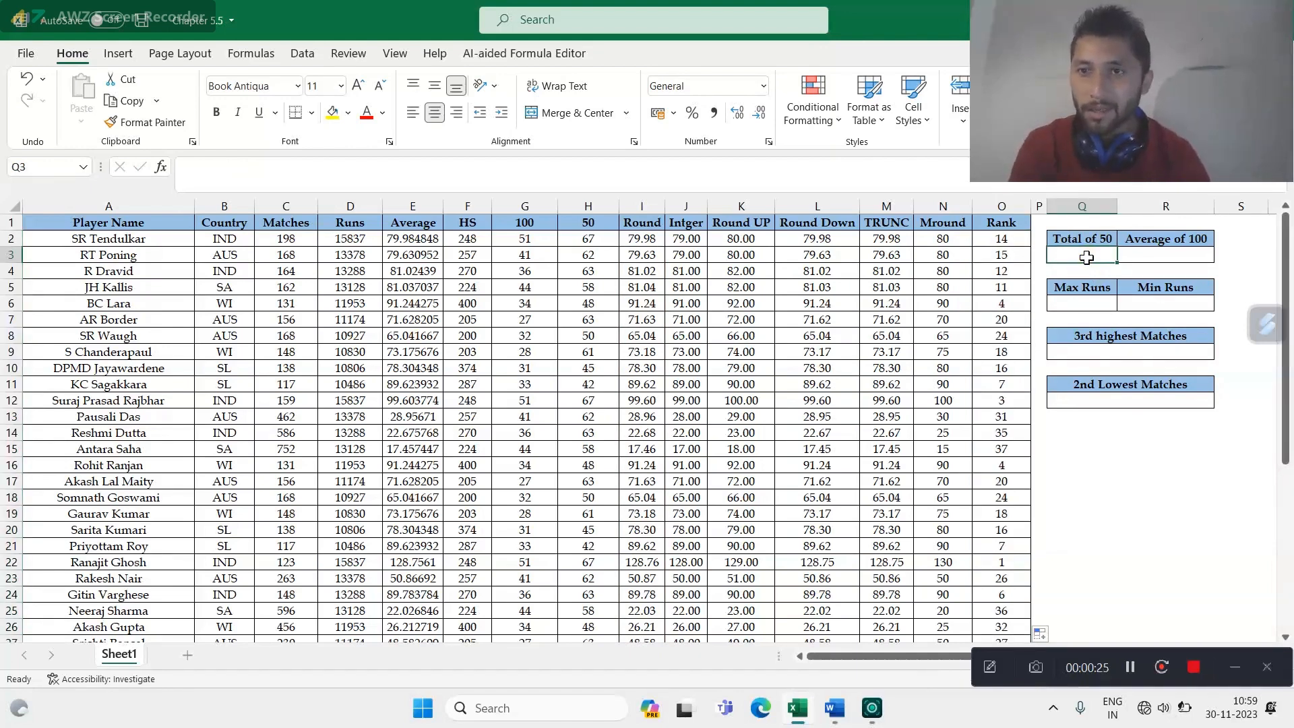
{"action": "type", "text": "="}
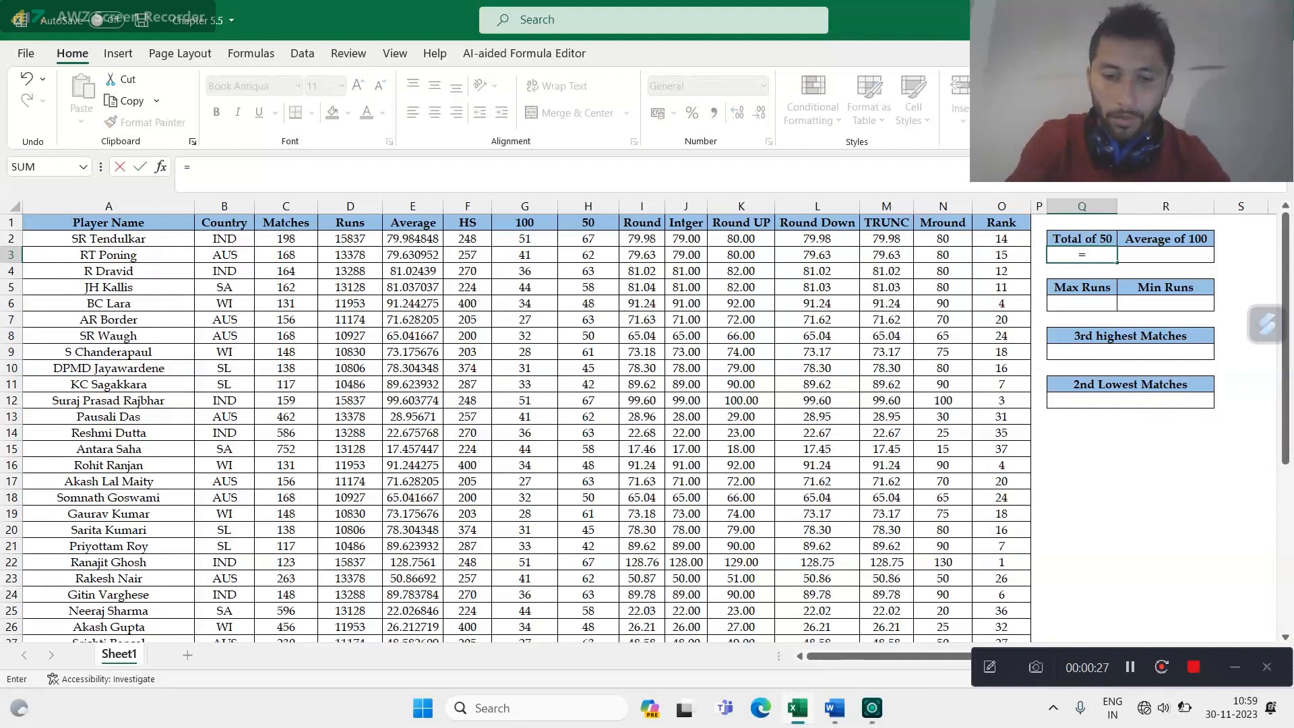
{"action": "type", "text": "sum"}
{"action": "key", "text": "Tab"}
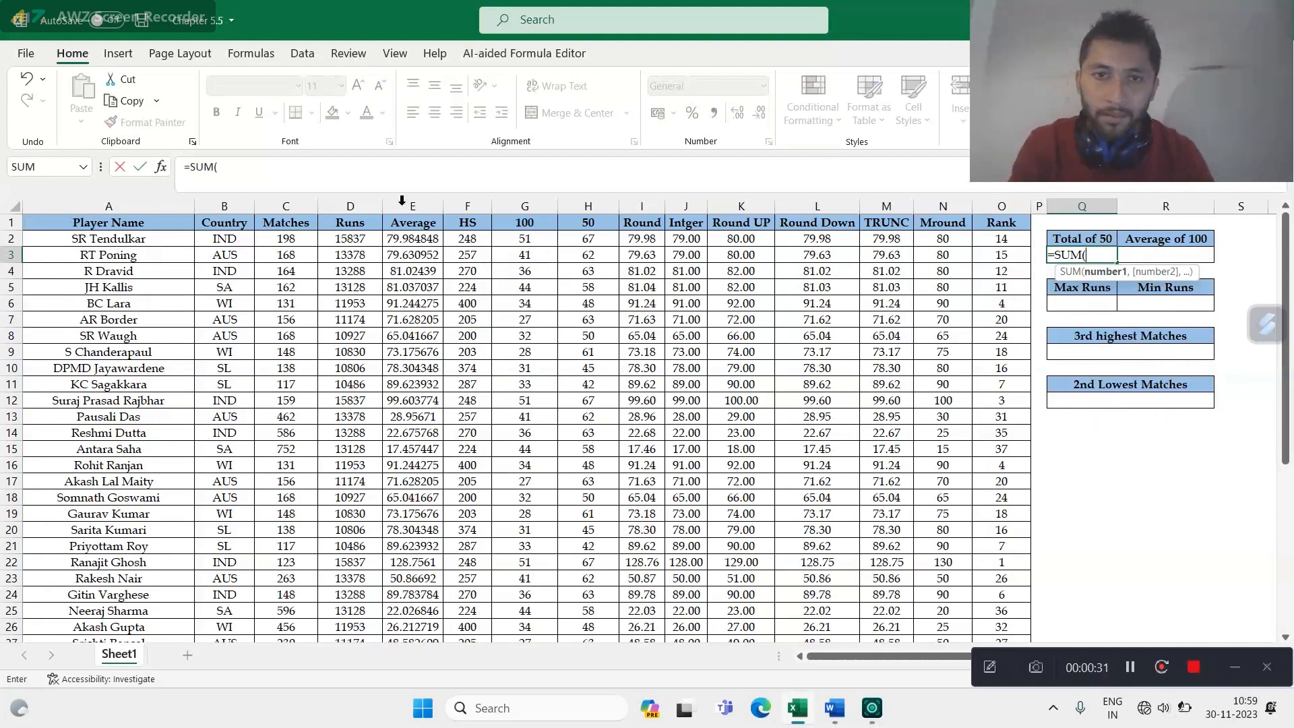
{"action": "left_click", "coordinate": [591, 239]}
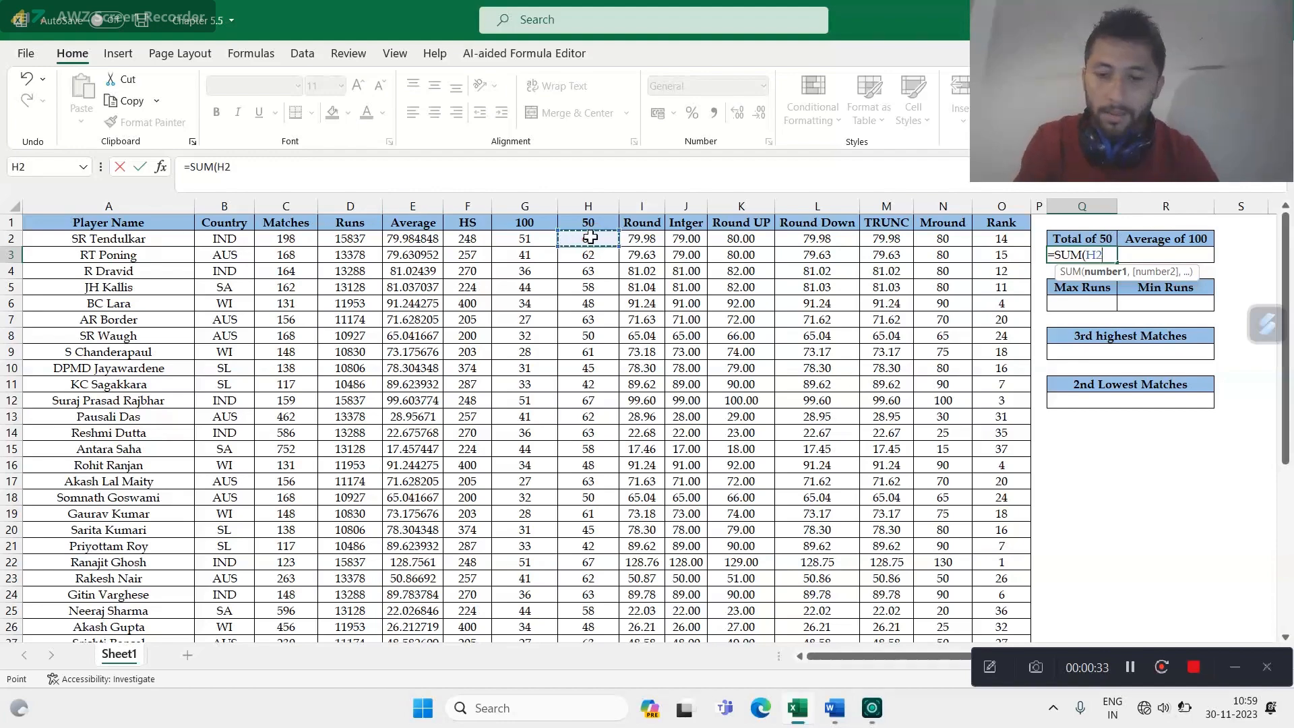
{"action": "key", "text": "ctrl+shift+Down"}
{"action": "key", "text": "Return"}
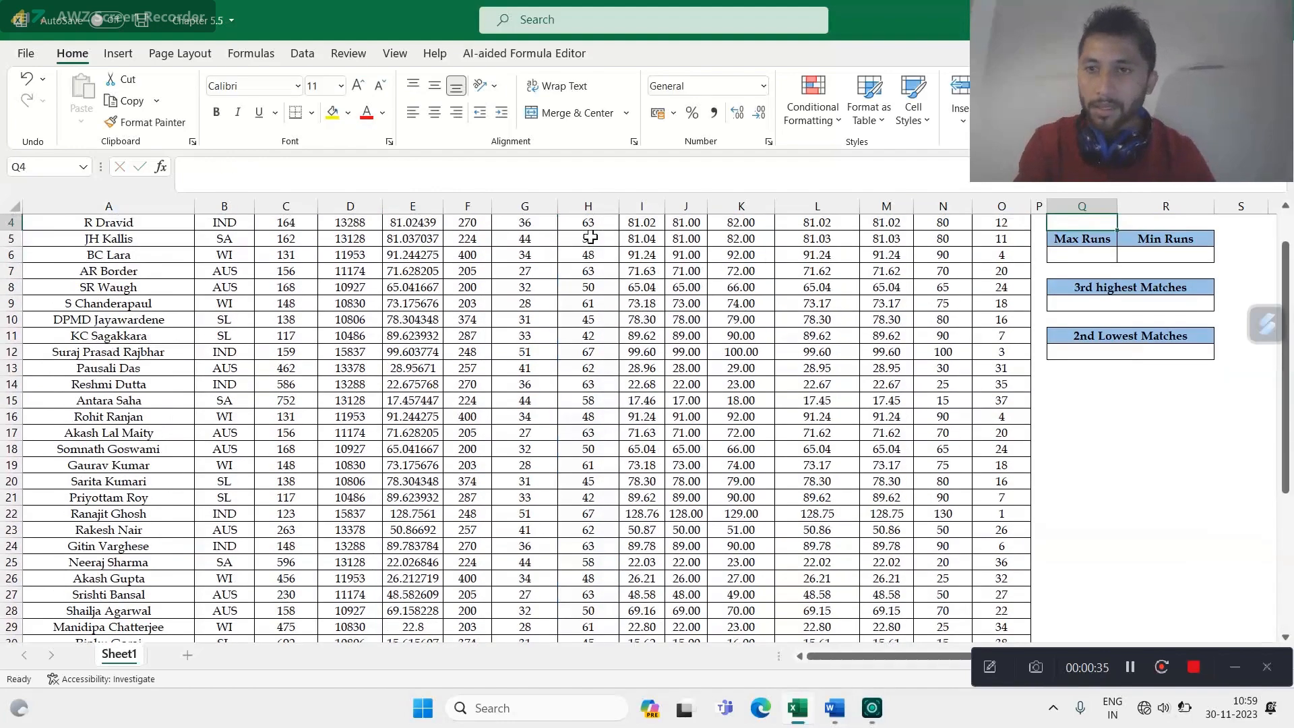
Step: Enter an AVERAGE formula in R3 under Average of 100, covering G2:G43 of the 100 column
{"action": "key", "text": "Up"}
{"action": "key", "text": "Up"}
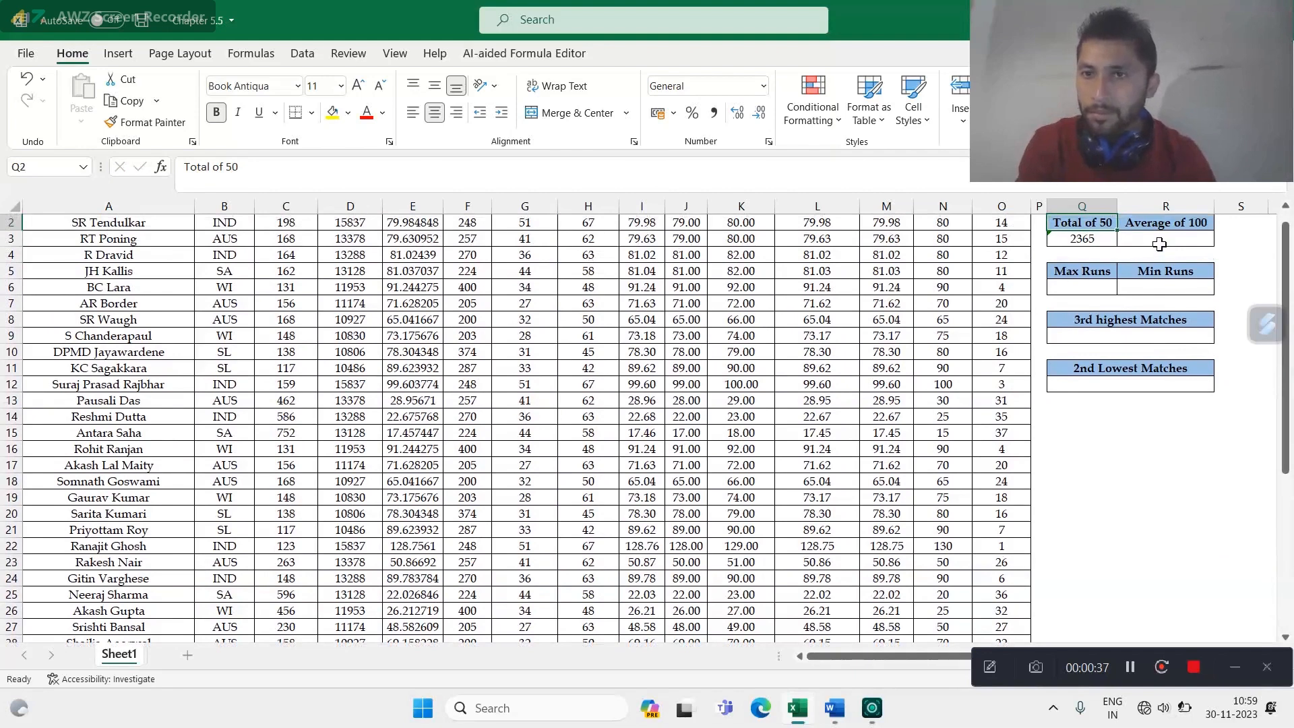
{"action": "left_click", "coordinate": [1160, 243]}
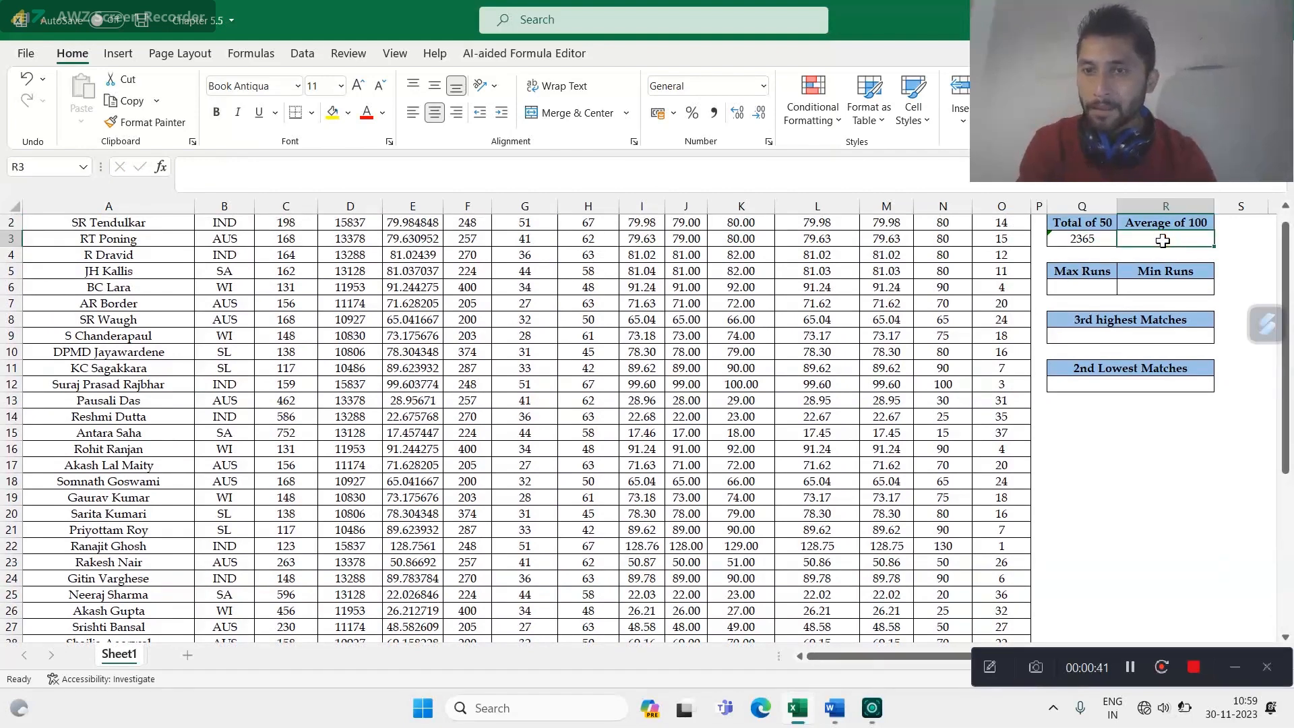
{"action": "type", "text": "=a"}
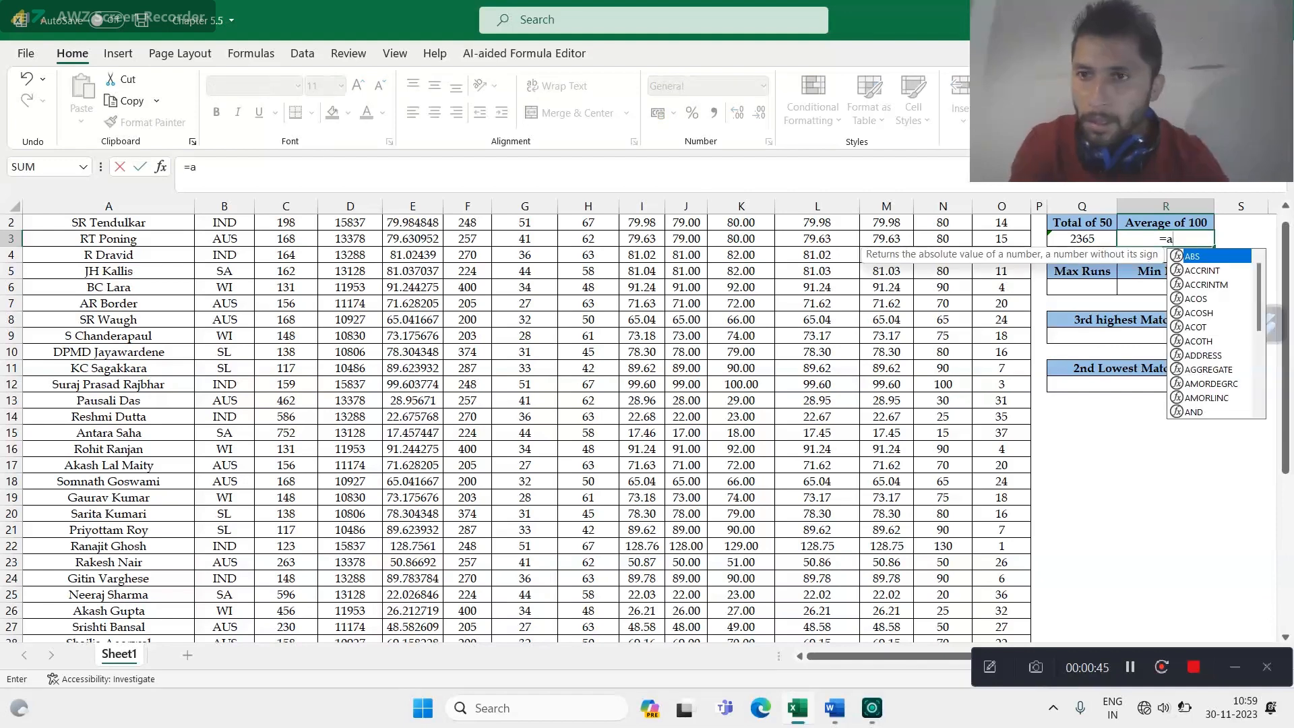
{"action": "type", "text": "ver"}
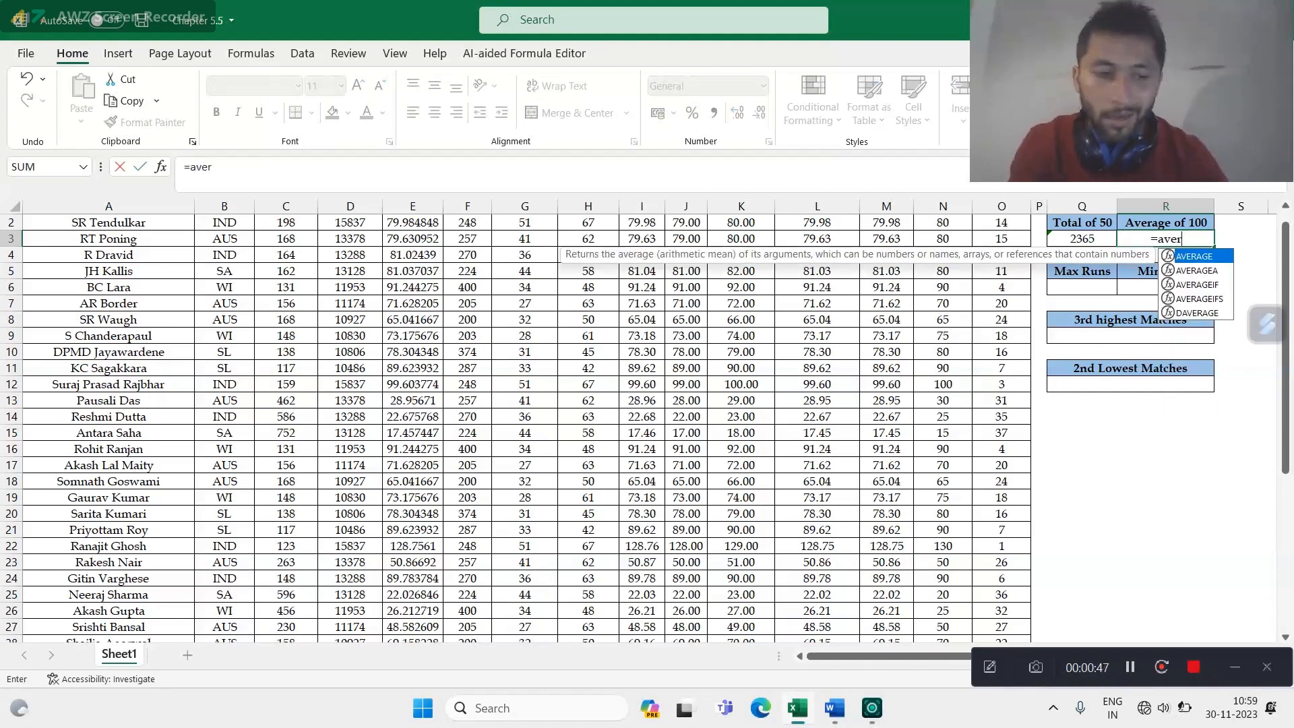
{"action": "key", "text": "Tab"}
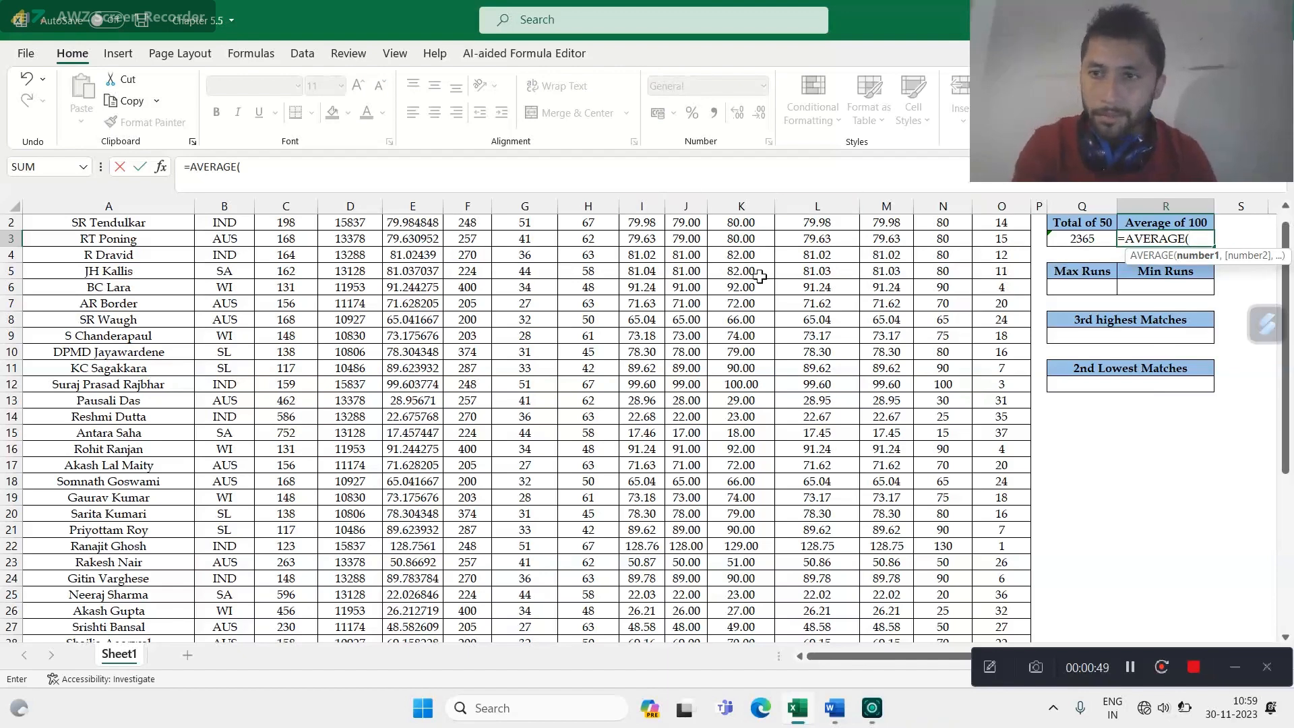
{"action": "key", "text": "Up"}
{"action": "key", "text": "Up"}
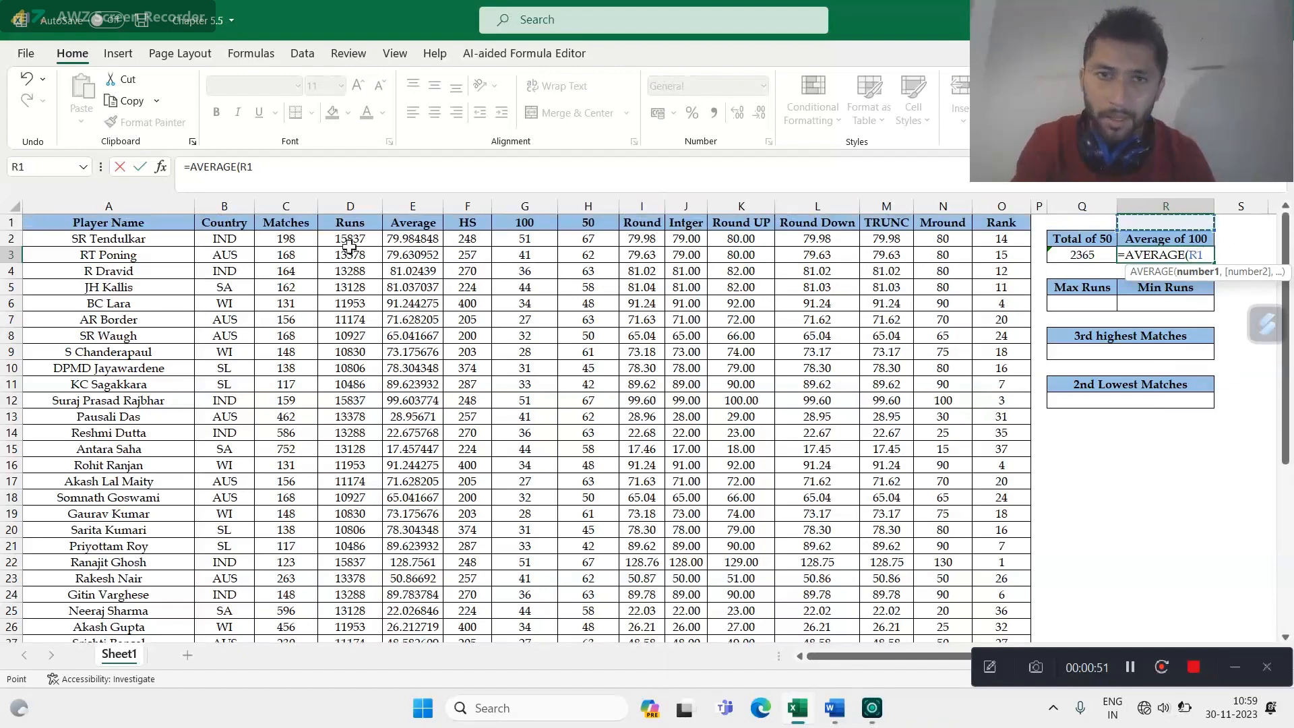
{"action": "left_click", "coordinate": [537, 241]}
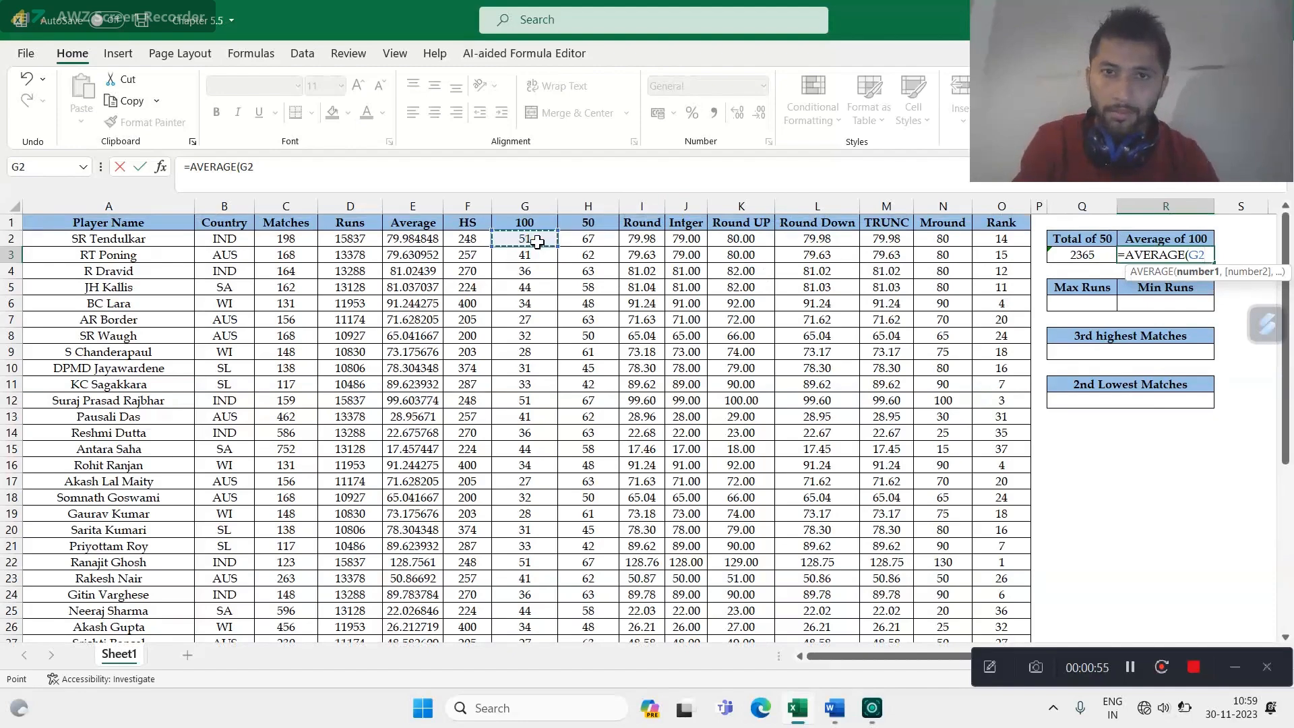
{"action": "key", "text": "ctrl+shift+Down"}
{"action": "key", "text": "Return"}
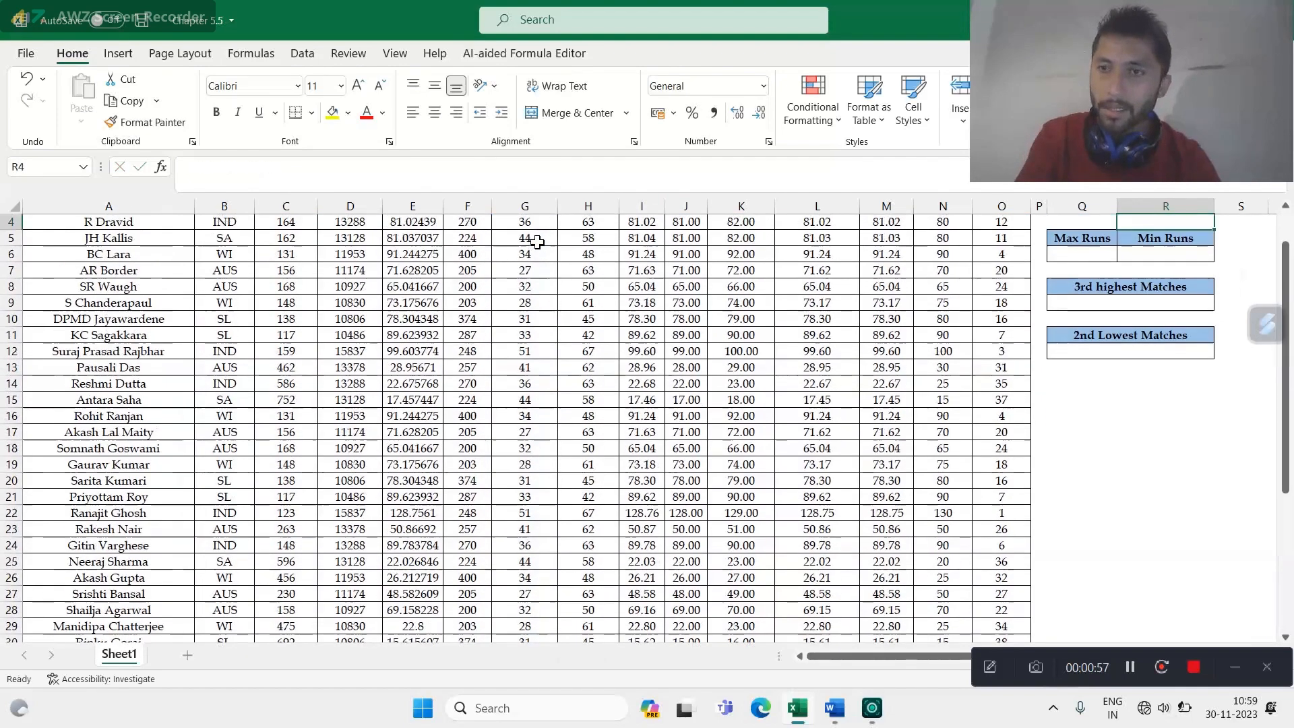
{"action": "scroll", "coordinate": [537, 242], "scroll_direction": "up", "scroll_amount": 1}
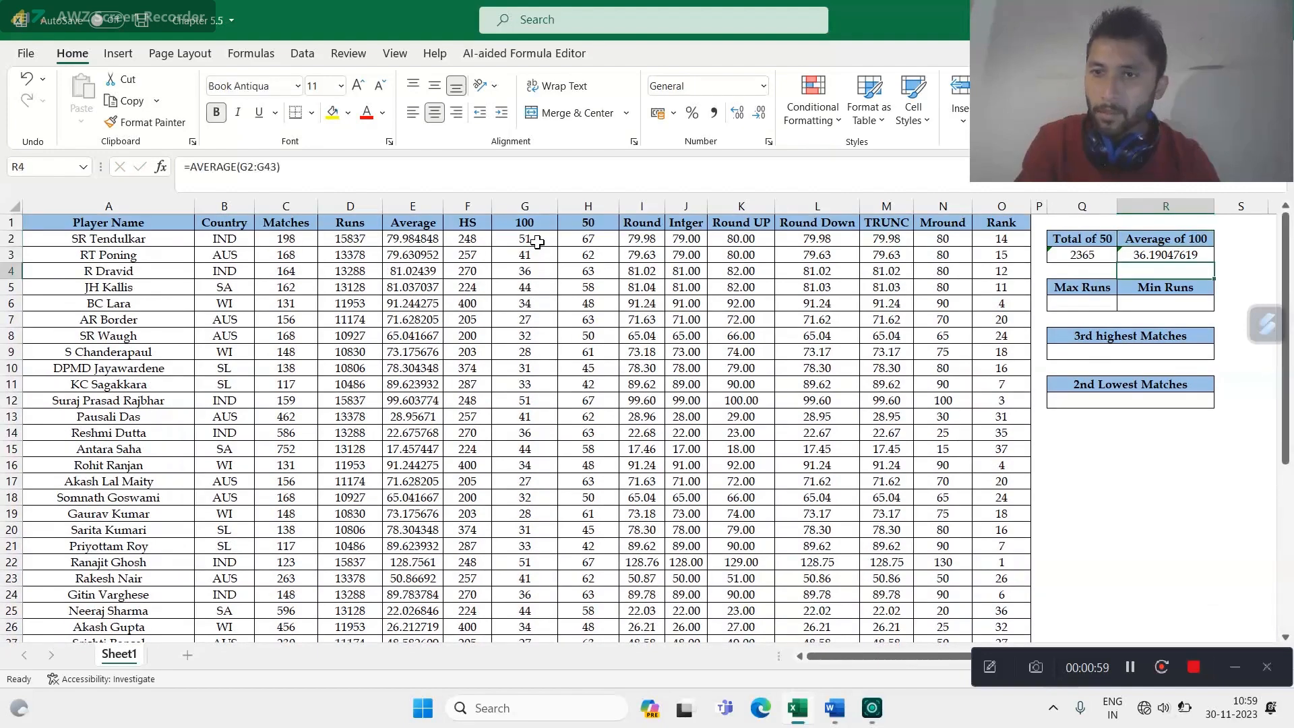
Step: Enter a MAX formula in Q6 under Max Runs, covering D2:D43 of the Runs column
{"action": "key", "text": "Down"}
{"action": "key", "text": "Down"}
{"action": "key", "text": "Left"}
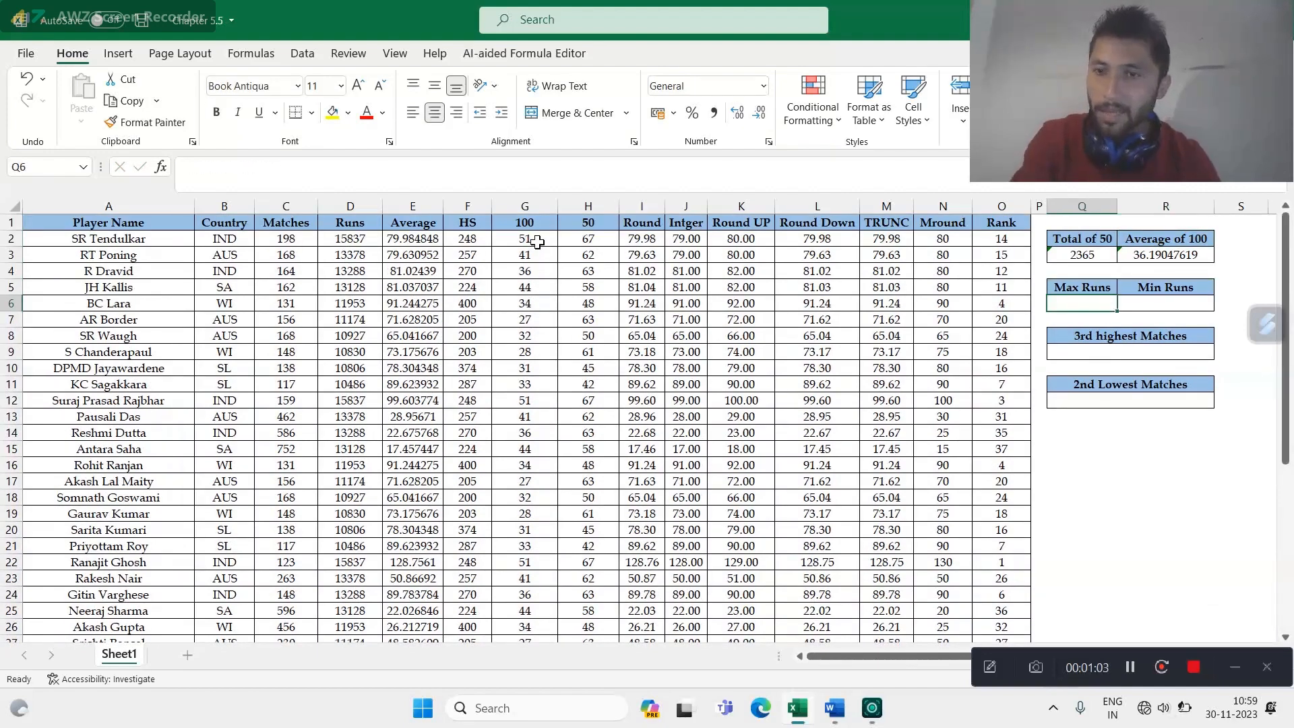
{"action": "type", "text": "="}
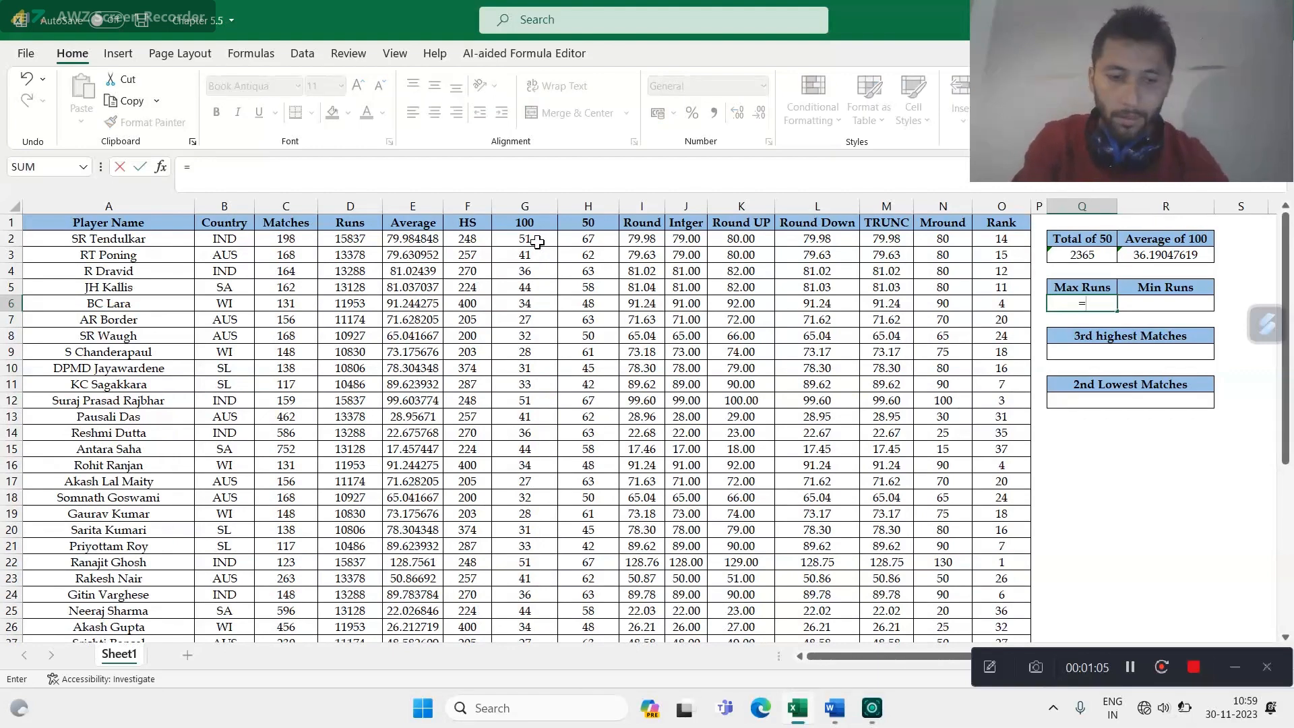
{"action": "type", "text": "mas"}
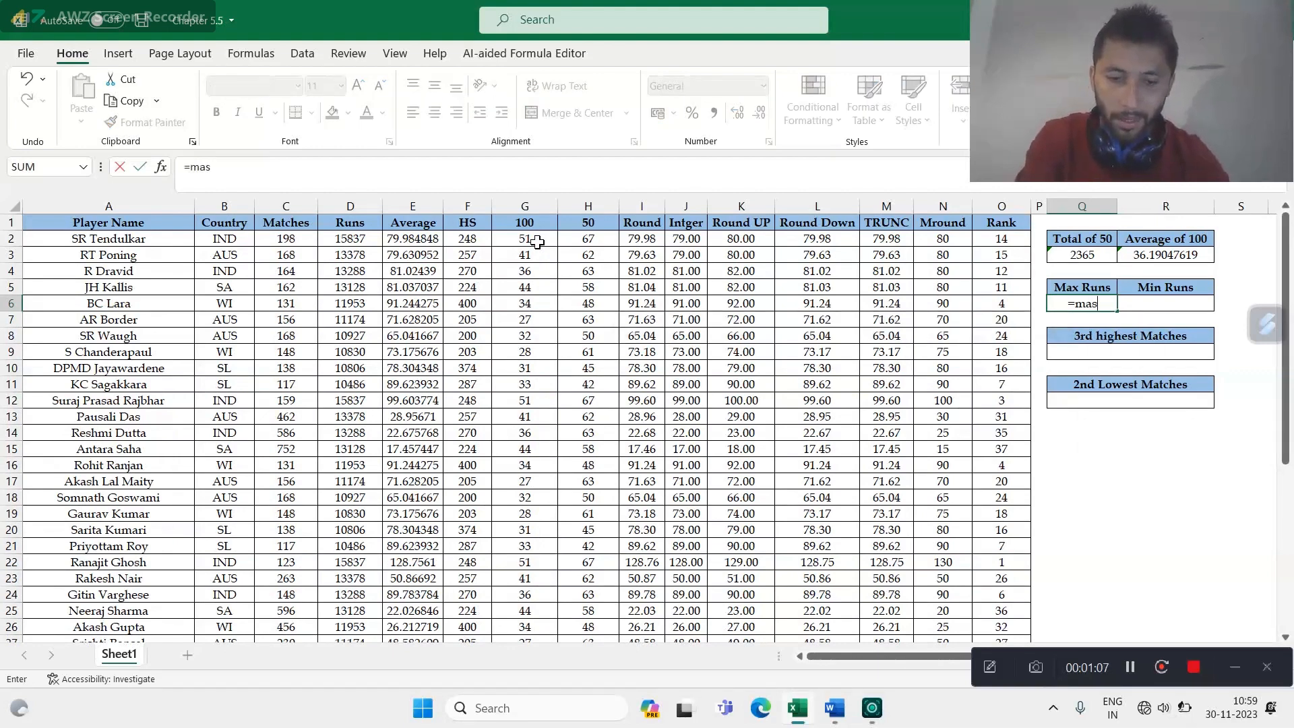
{"action": "key", "text": "BackSpace"}
{"action": "type", "text": "x"}
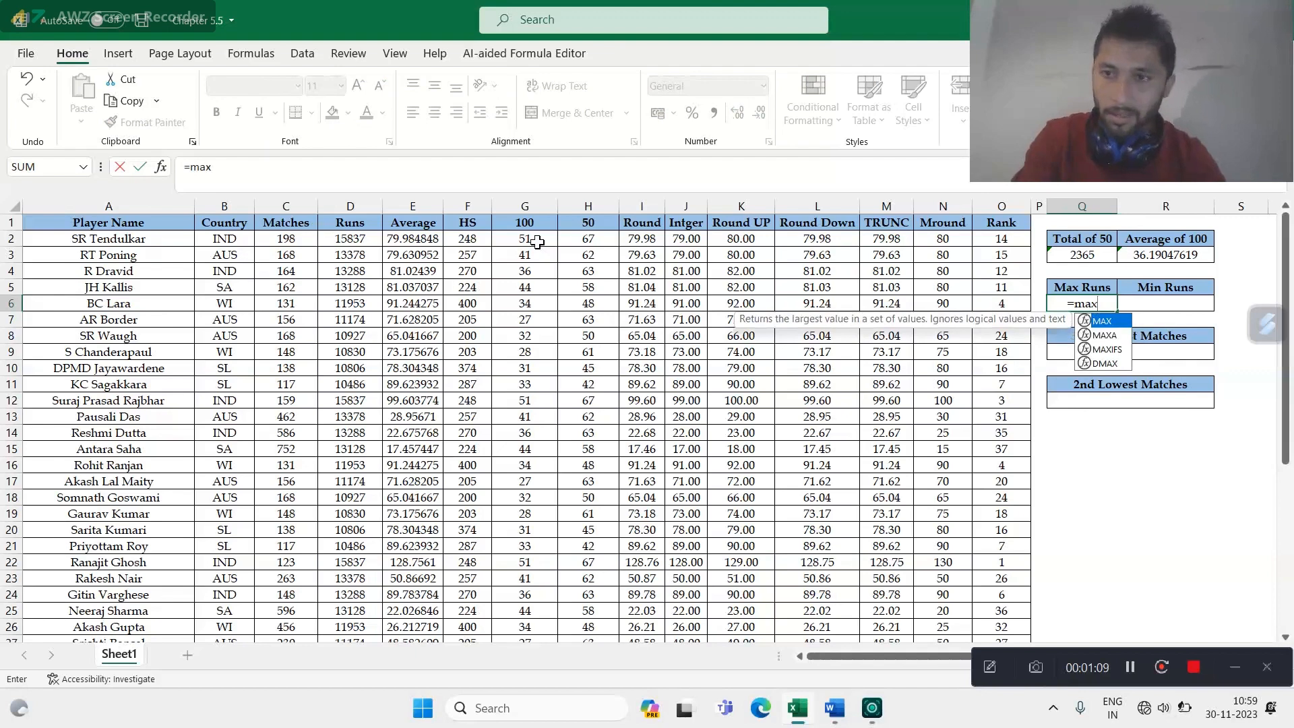
{"action": "key", "text": "Tab"}
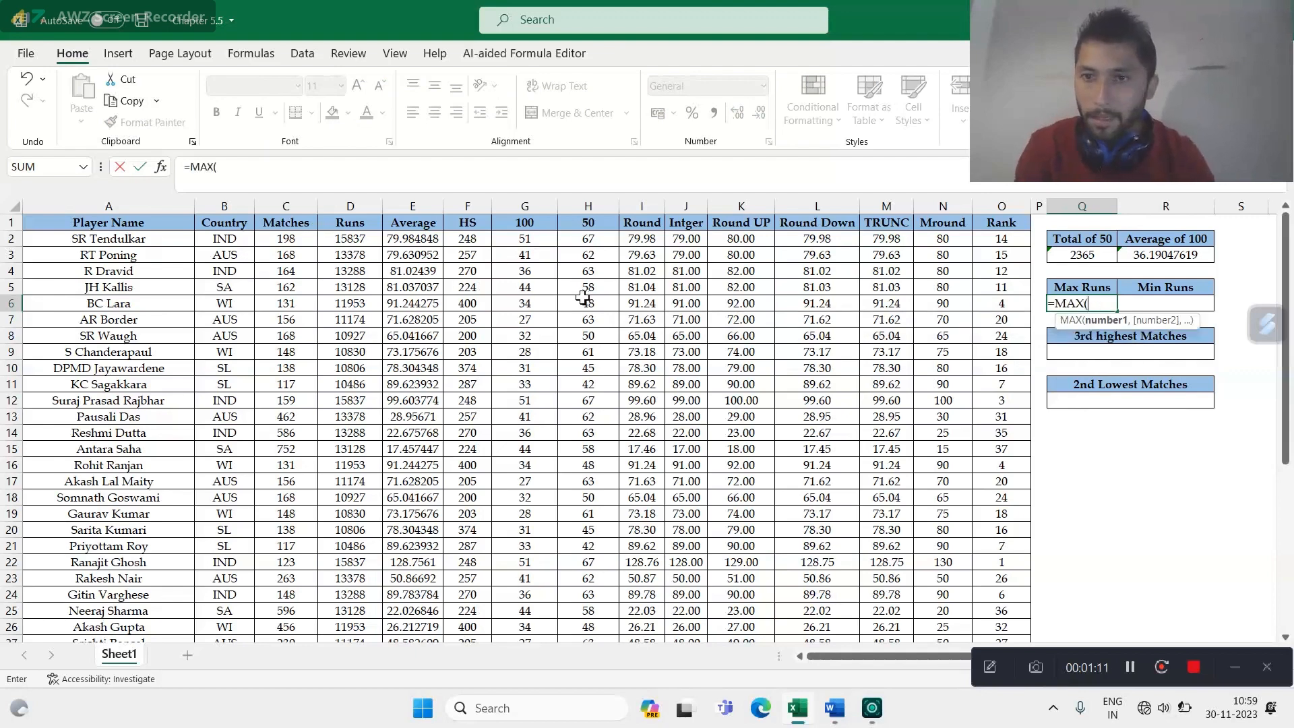
{"action": "left_click", "coordinate": [337, 240]}
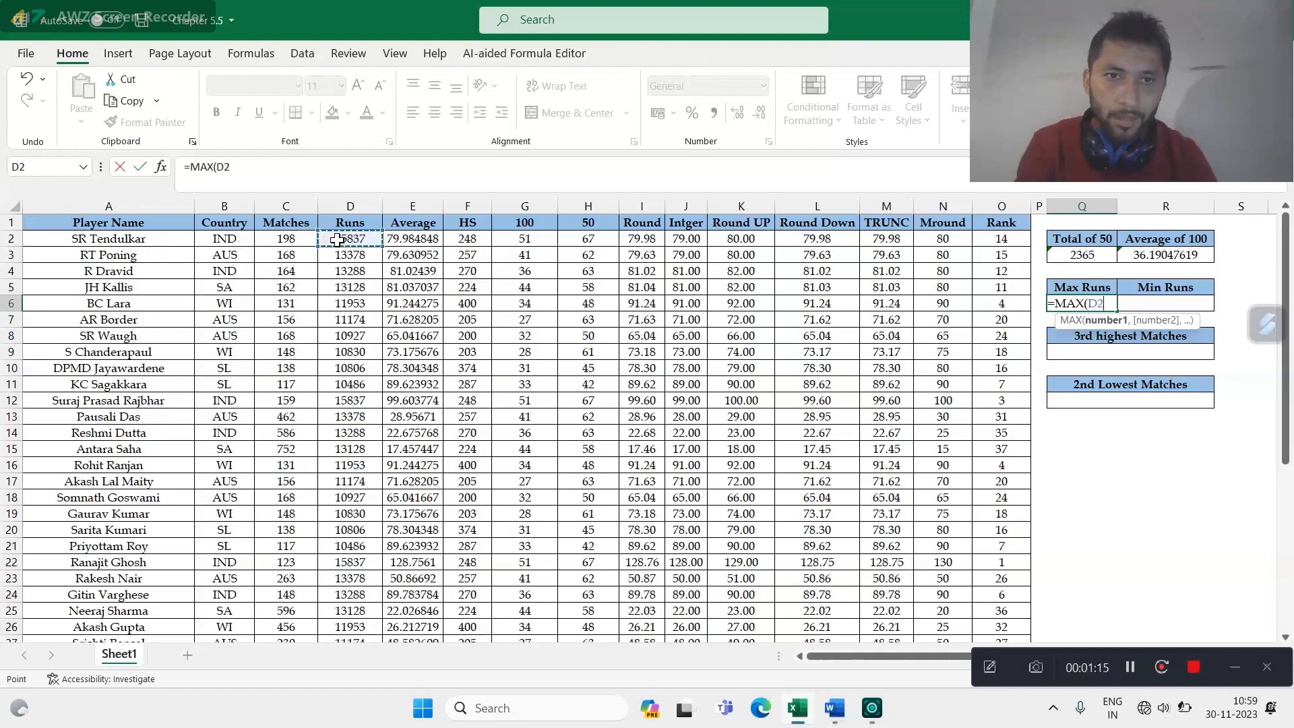
{"action": "key", "text": "ctrl+shift+Down"}
{"action": "key", "text": "Return"}
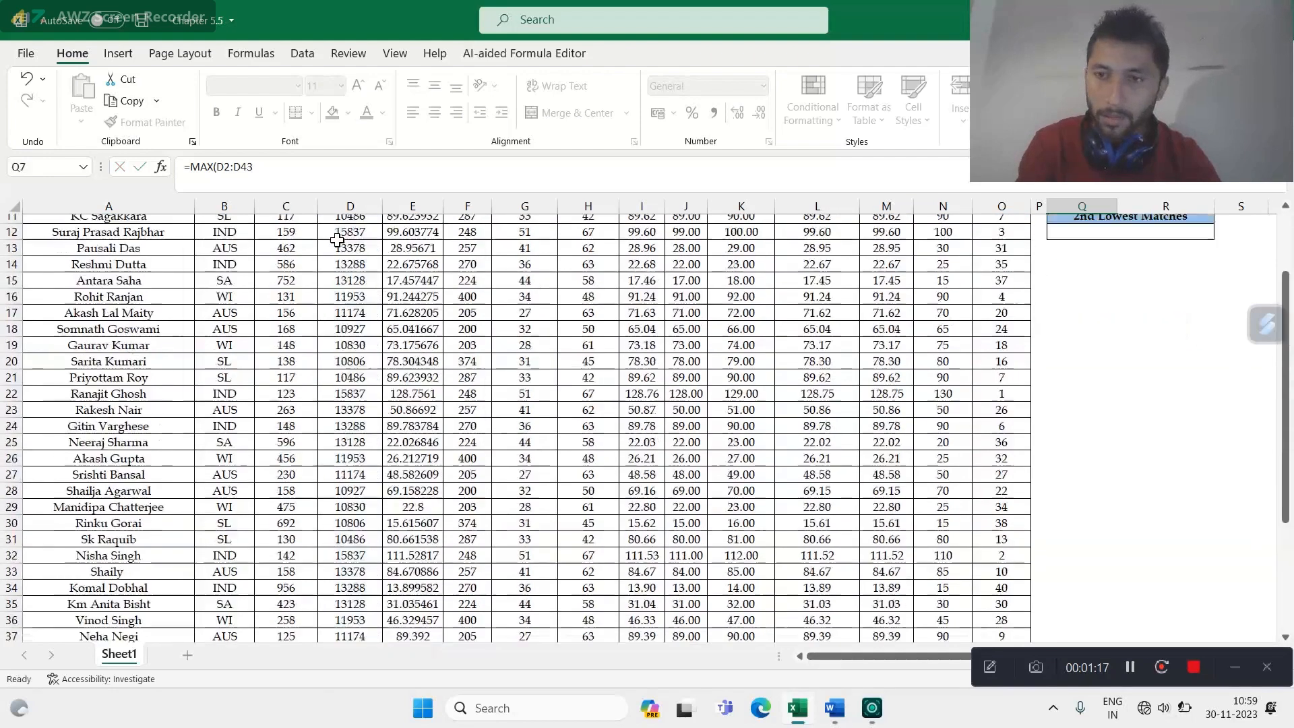
Step: Enter a MIN formula in R6 under Min Runs, covering D2:D43 of the Runs column
{"action": "key", "text": "Up"}
{"action": "key", "text": "Up"}
{"action": "key", "text": "Up"}
{"action": "key", "text": "Right"}
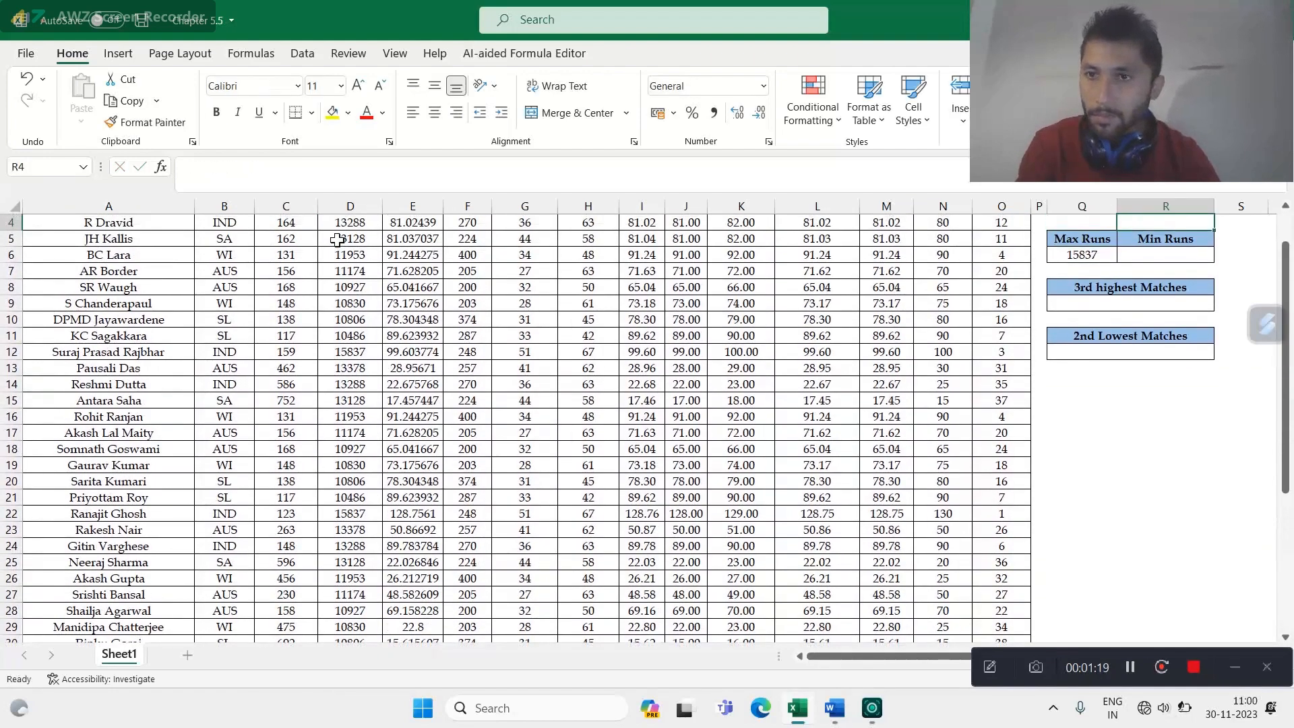
{"action": "key", "text": "Down"}
{"action": "key", "text": "Down"}
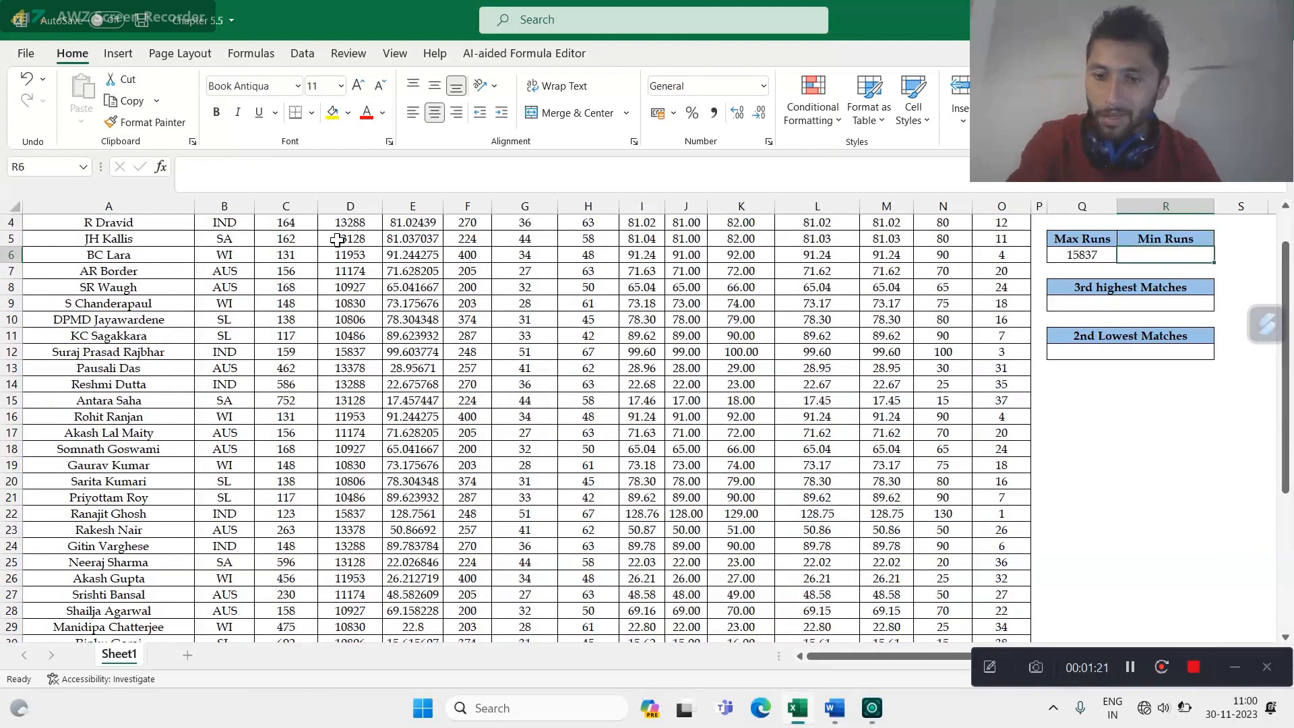
{"action": "type", "text": "="}
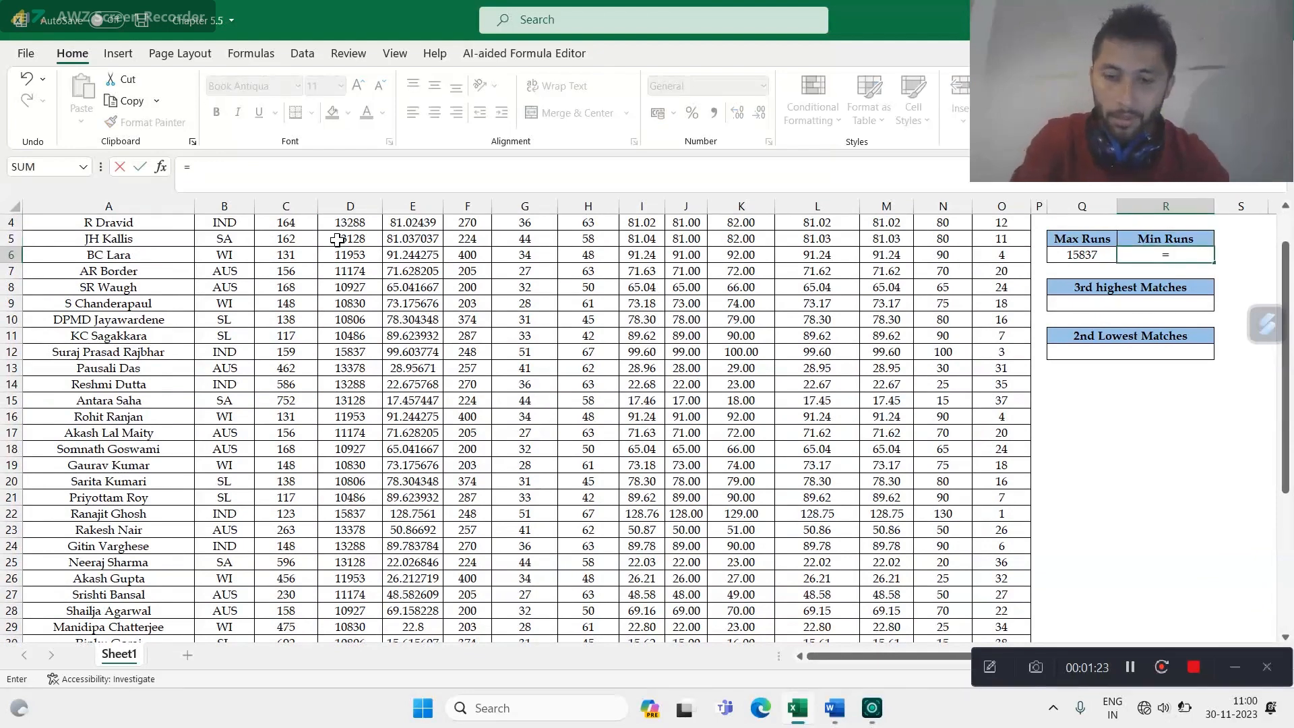
{"action": "type", "text": "min"}
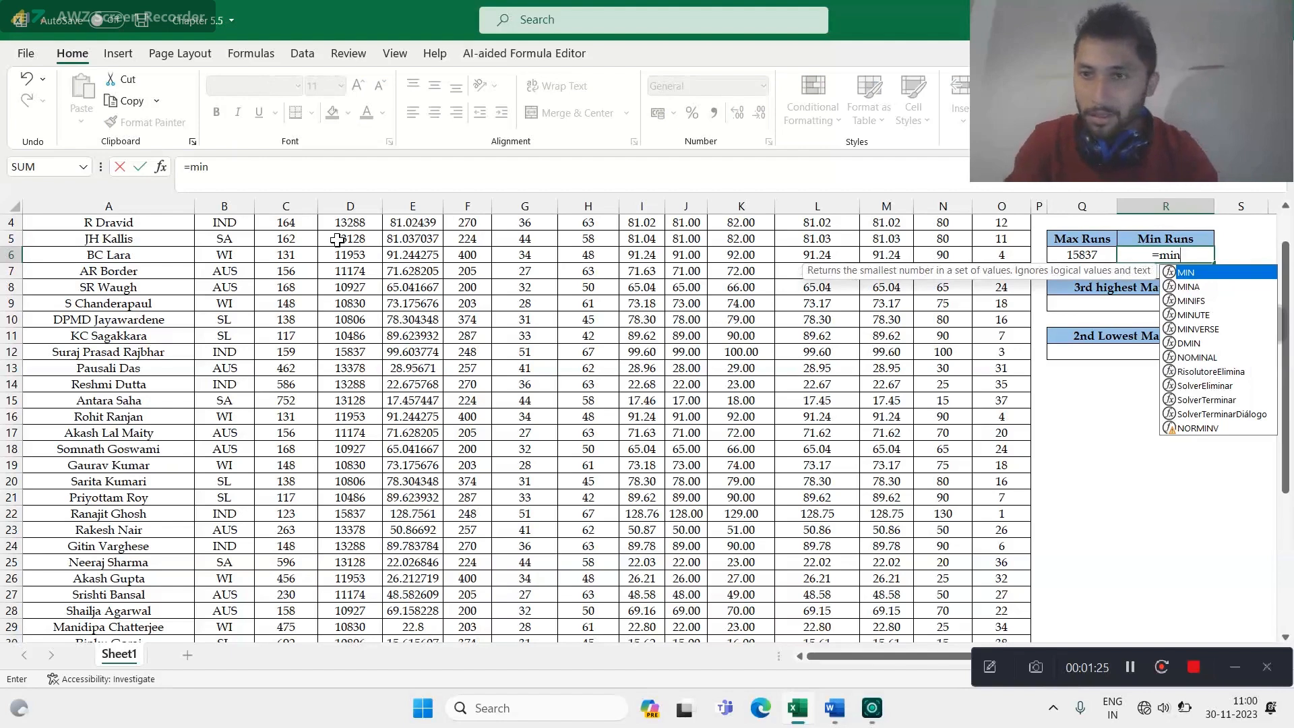
{"action": "key", "text": "Tab"}
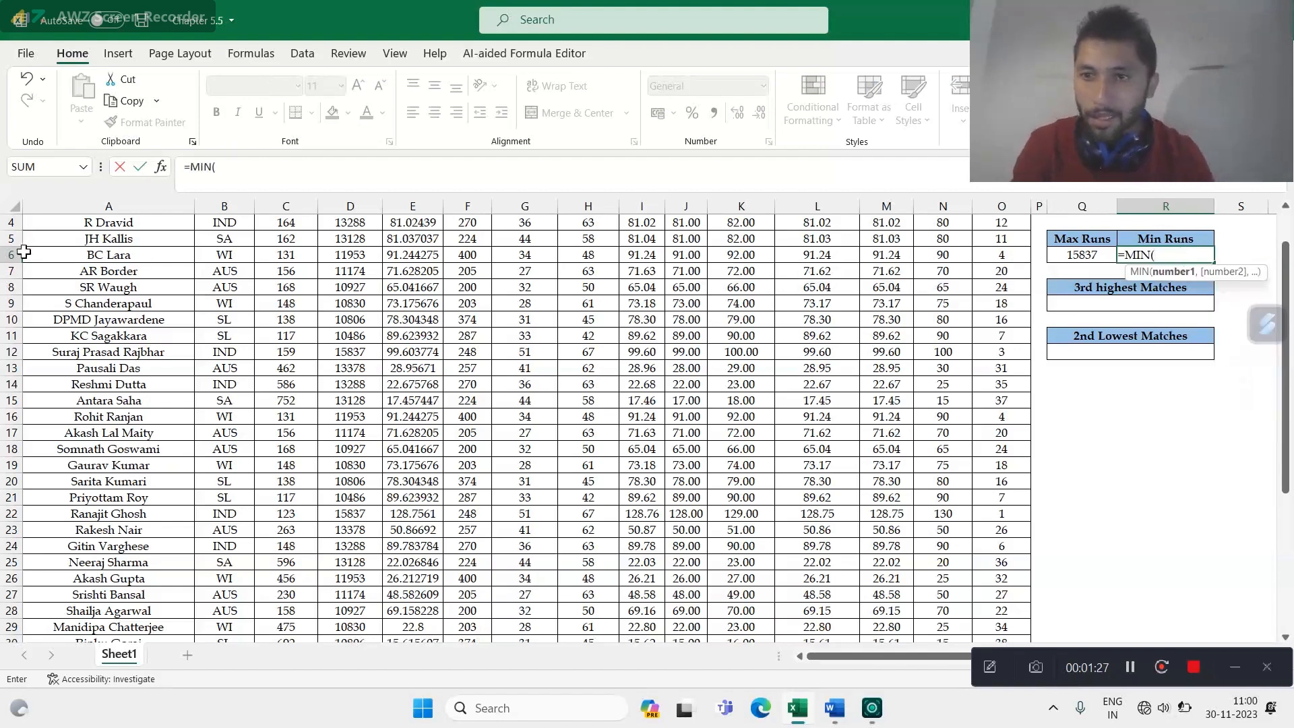
{"action": "key", "text": "Up"}
{"action": "key", "text": "Up"}
{"action": "key", "text": "Up"}
{"action": "key", "text": "Up"}
{"action": "key", "text": "Up"}
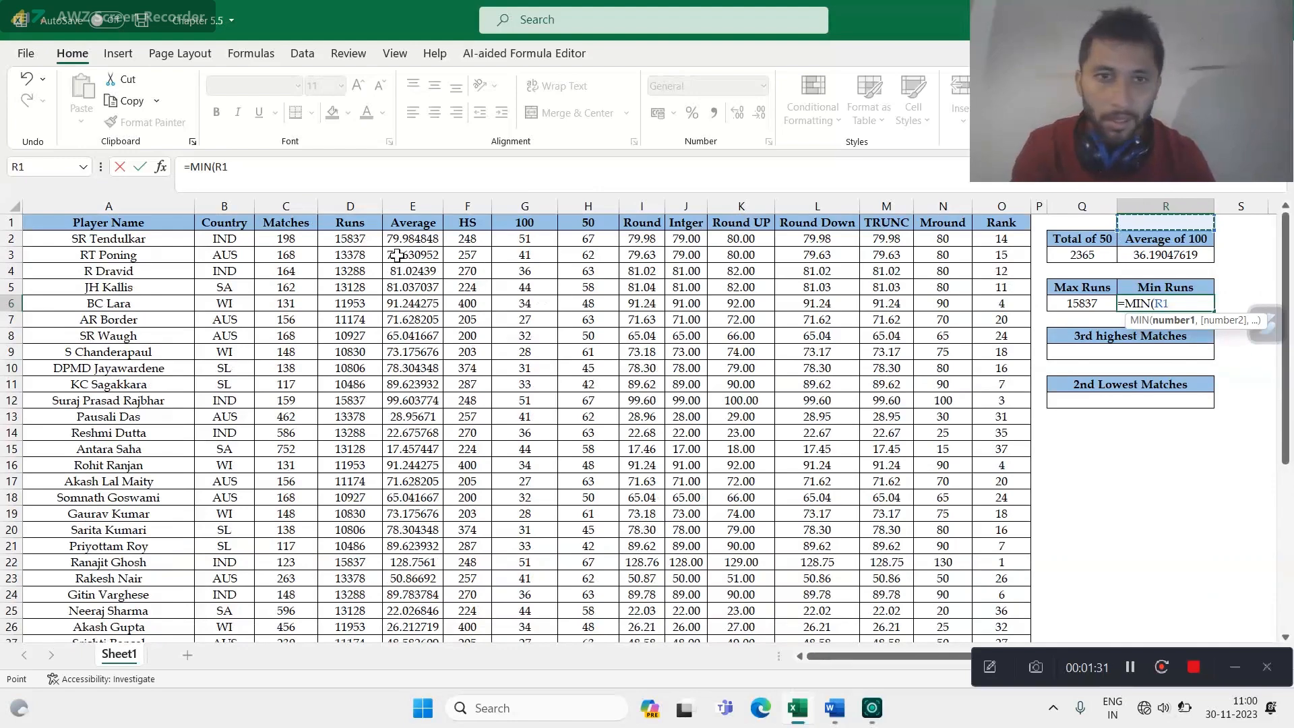
{"action": "left_click", "coordinate": [361, 239]}
{"action": "key", "text": "ctrl+shift+Down"}
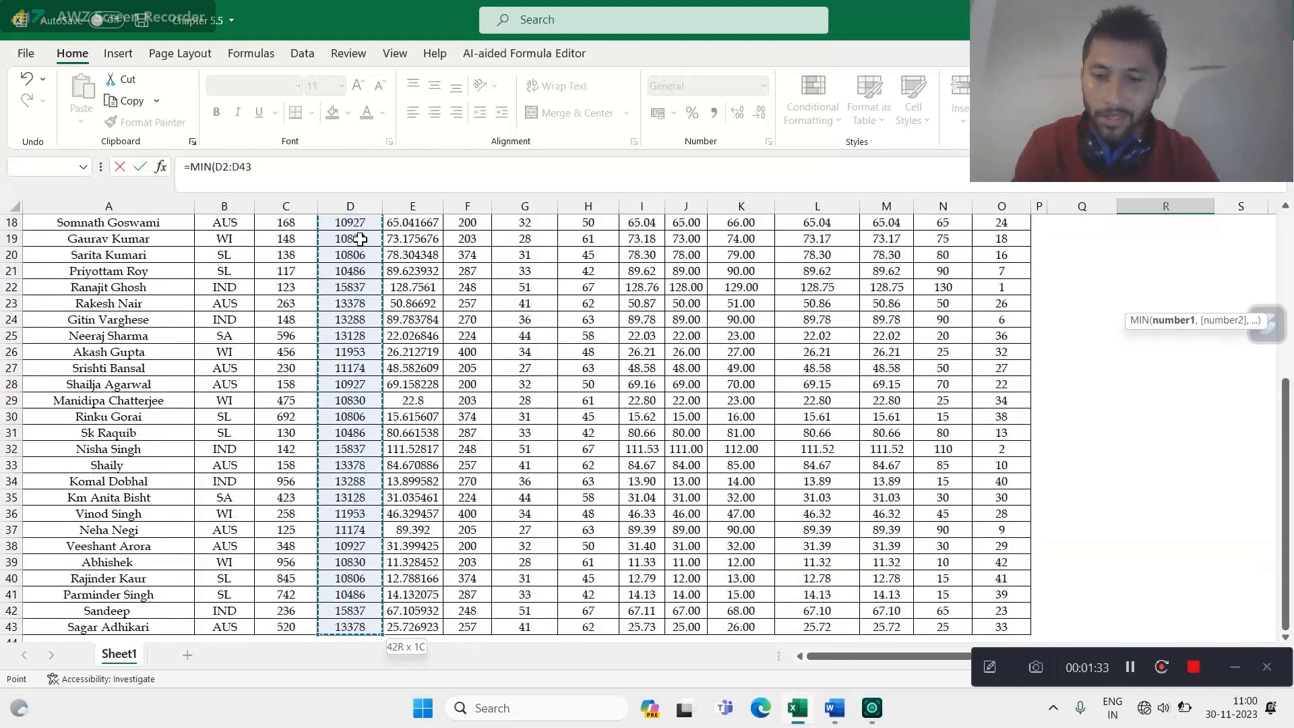
{"action": "key", "text": "Return"}
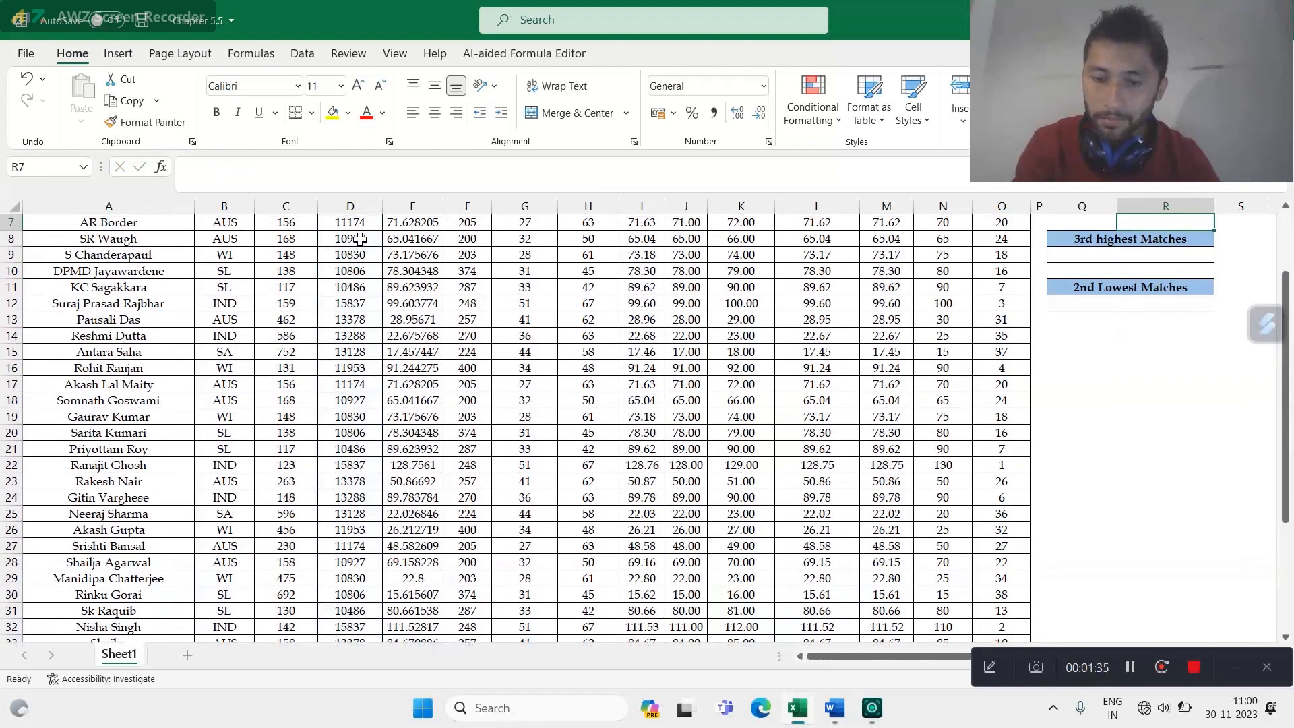
Step: Start a LARGE formula in the merged cell Q9 under 3rd highest Matches
{"action": "key", "text": "Up"}
{"action": "key", "text": "Up"}
{"action": "key", "text": "Down"}
{"action": "key", "text": "Down"}
{"action": "key", "text": "Down"}
{"action": "key", "text": "Down"}
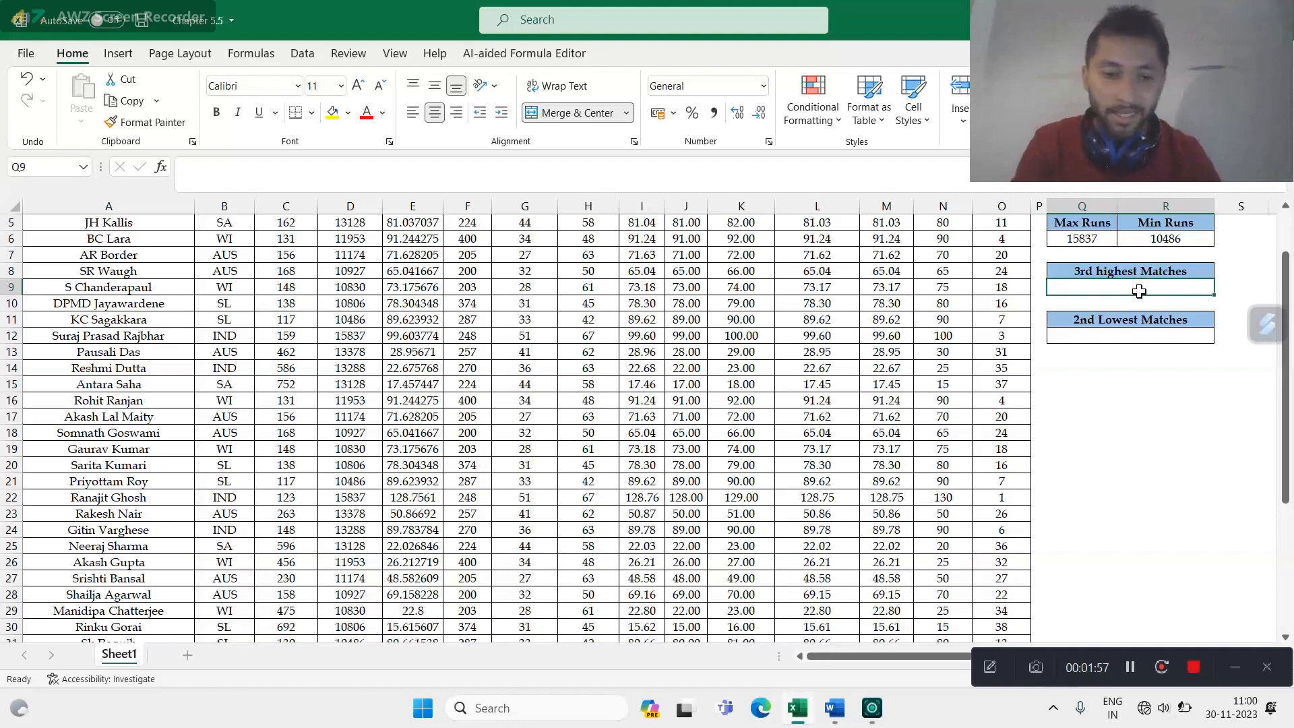
{"action": "type", "text": "="}
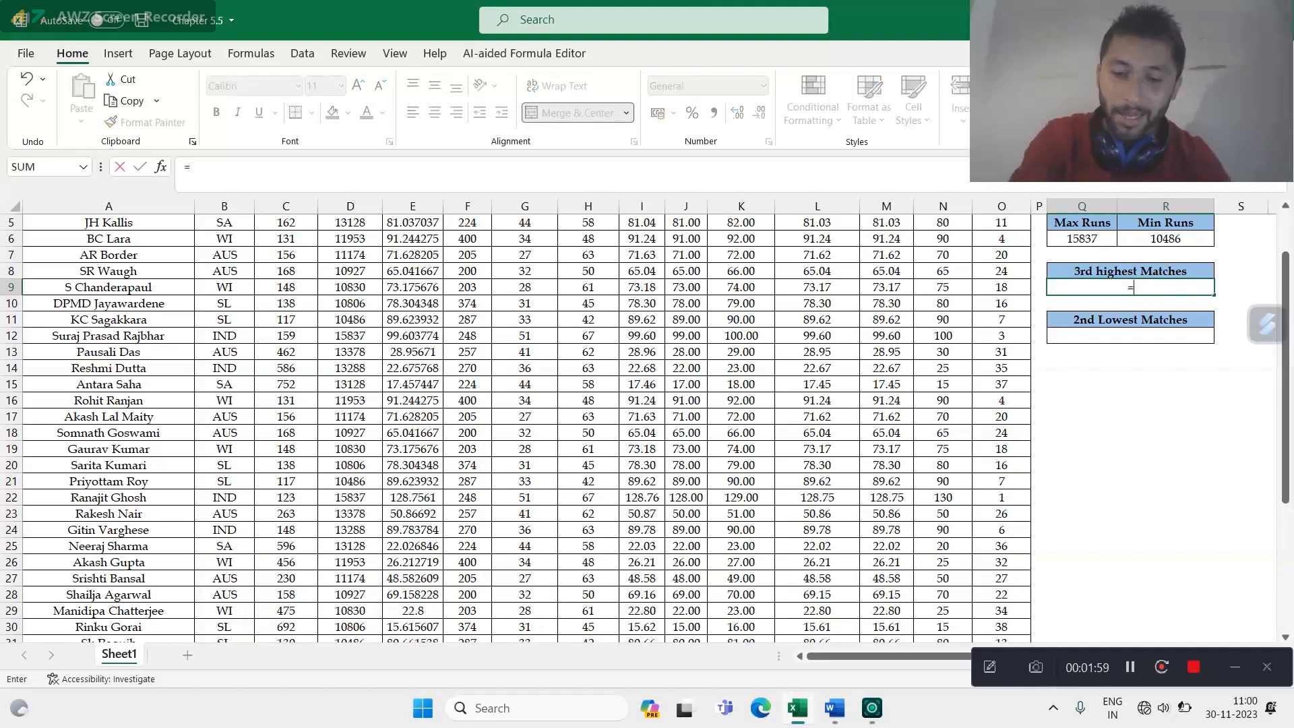
{"action": "type", "text": "l"}
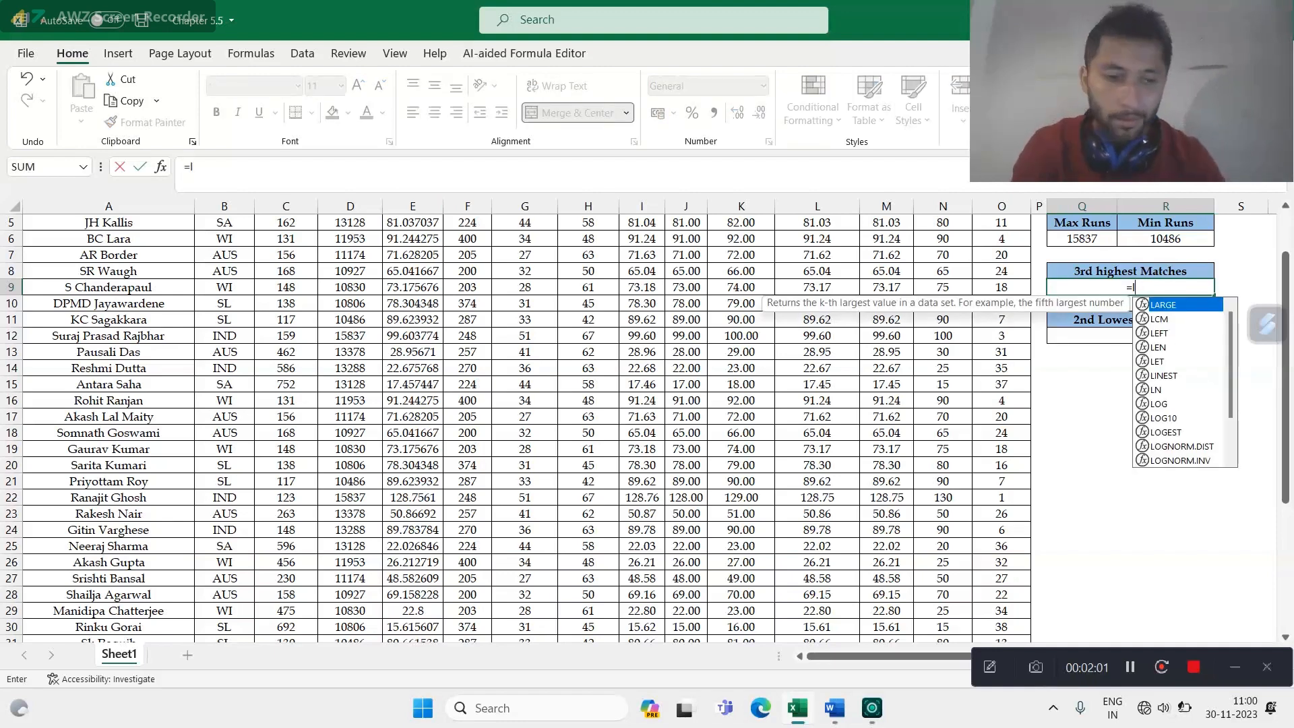
{"action": "key", "text": "Tab"}
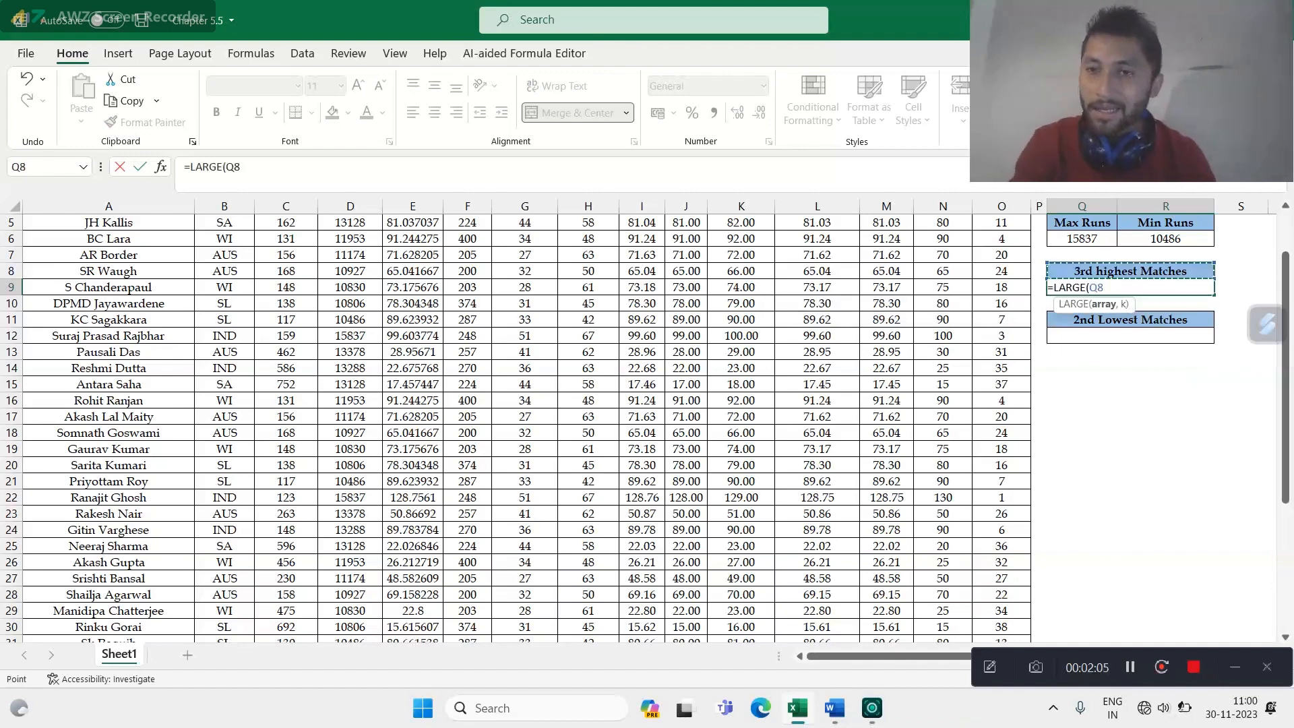
Step: Supply C2:C43 of the Matches column as the array of the Q9 LARGE formula and proceed to its k argument
{"action": "key", "text": "Up"}
{"action": "key", "text": "Up"}
{"action": "key", "text": "Up"}
{"action": "key", "text": "Up"}
{"action": "key", "text": "Up"}
{"action": "key", "text": "Up"}
{"action": "key", "text": "Up"}
{"action": "key", "text": "Up"}
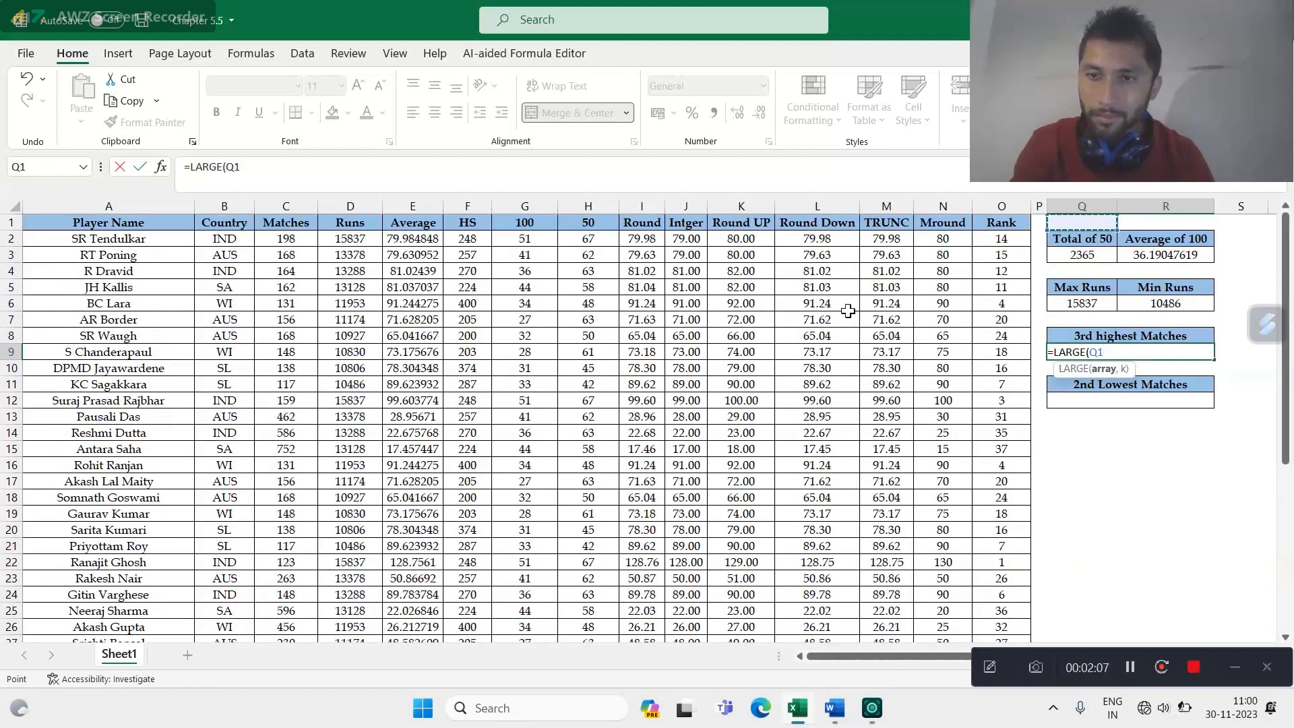
{"action": "key", "text": "Left"}
{"action": "key", "text": "Left"}
{"action": "key", "text": "Left"}
{"action": "key", "text": "Left"}
{"action": "key", "text": "Left"}
{"action": "key", "text": "Left"}
{"action": "key", "text": "Left"}
{"action": "key", "text": "Left"}
{"action": "key", "text": "Left"}
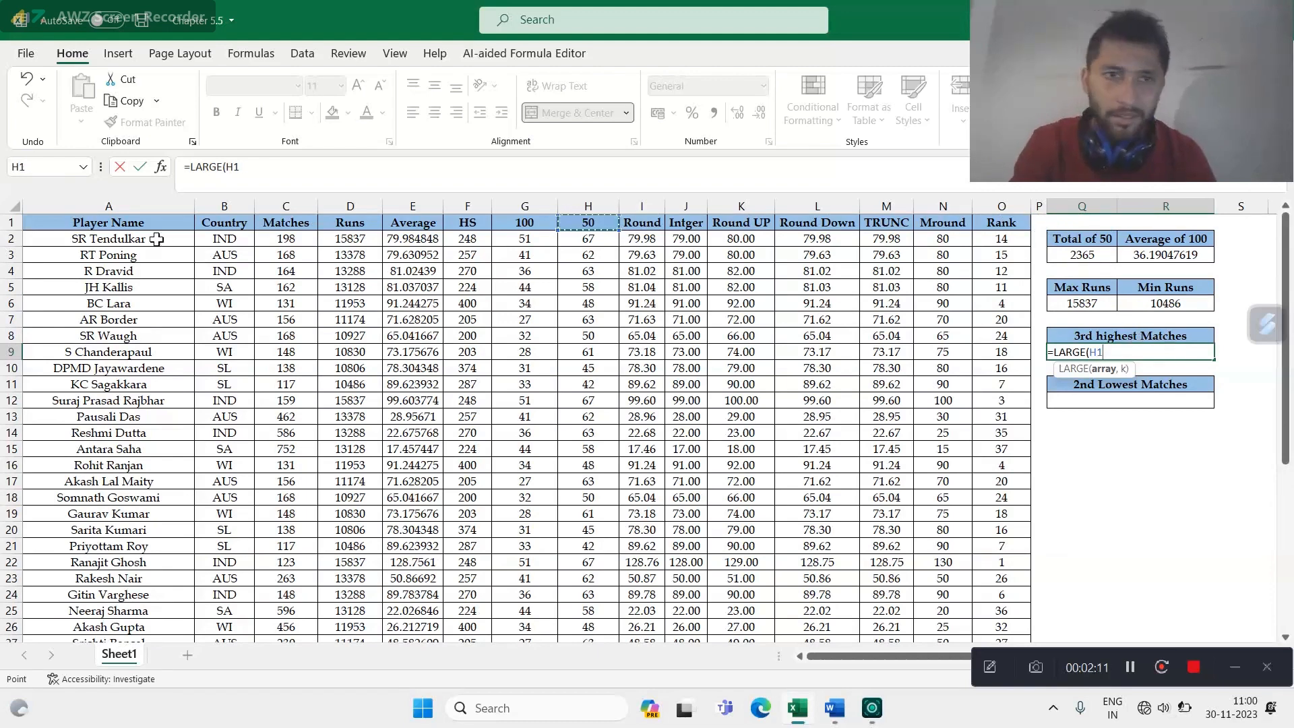
{"action": "left_click", "coordinate": [285, 237]}
{"action": "key", "text": "ctrl+shift+Down"}
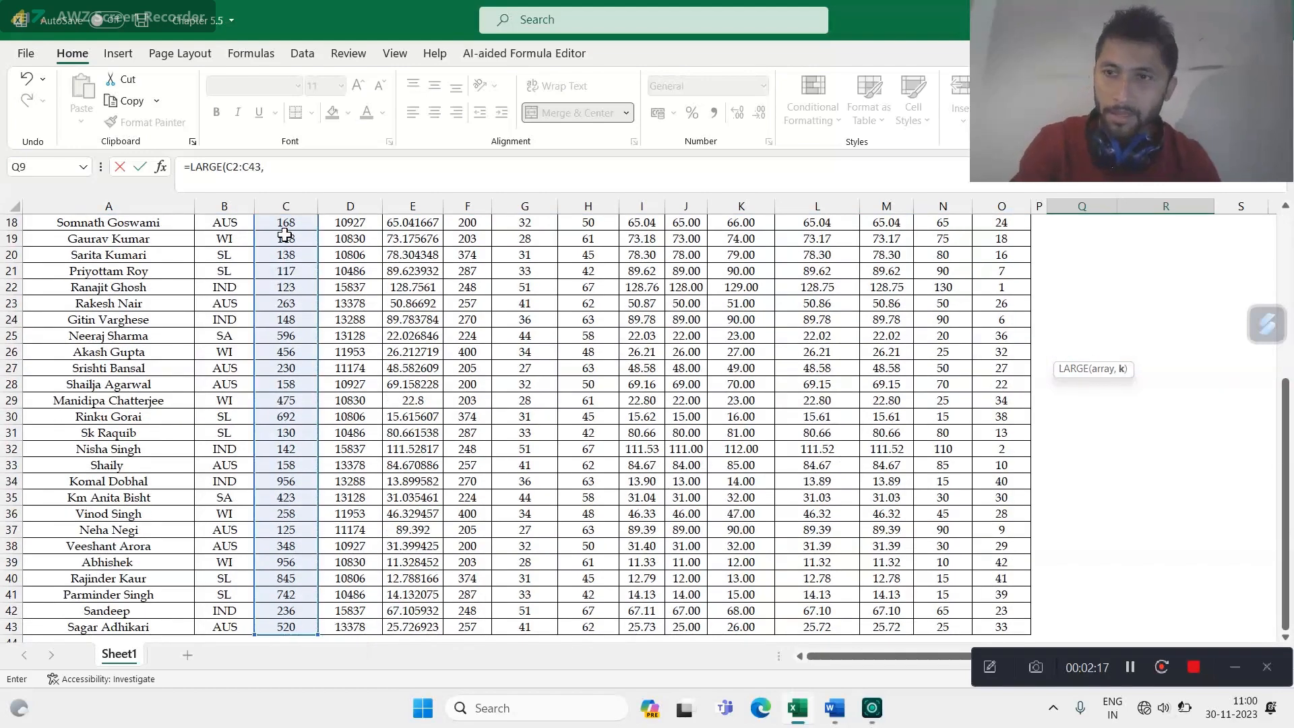
{"action": "type", "text": ","}
{"action": "key", "text": "Up"}
{"action": "key", "text": "Up"}
{"action": "key", "text": "Up"}
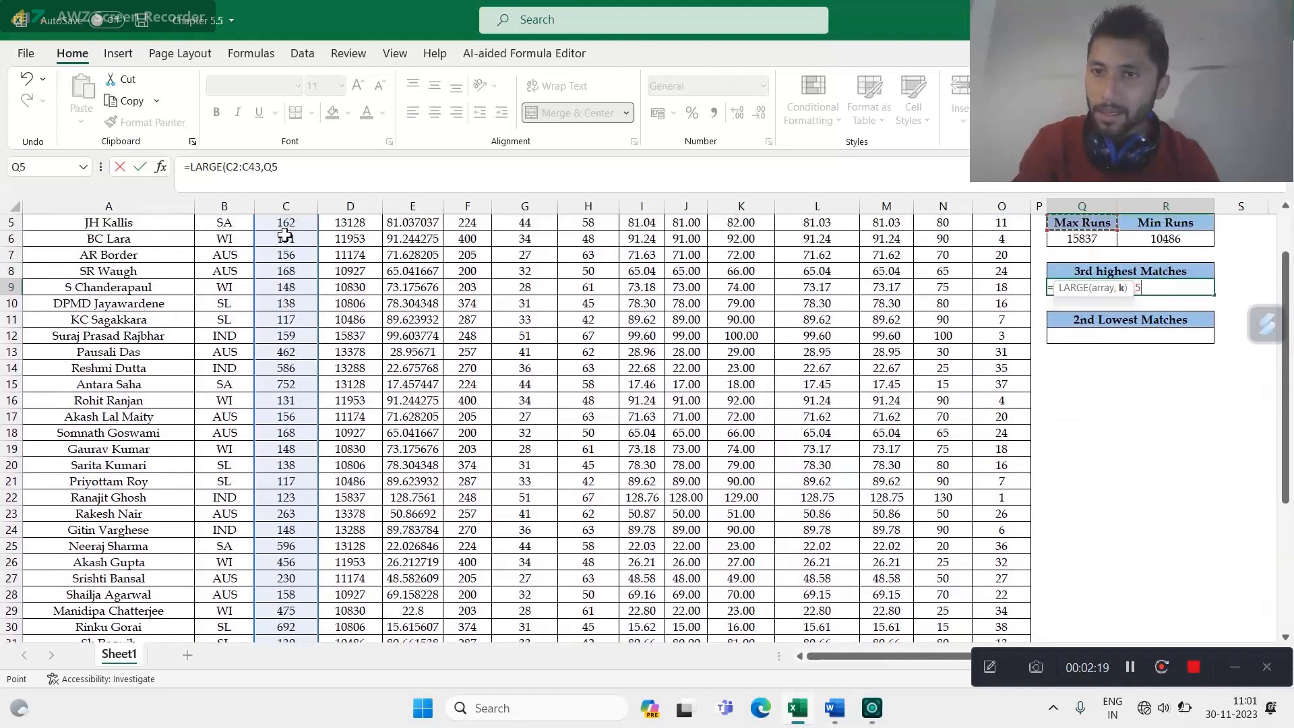
{"action": "key", "text": "BackSpace"}
{"action": "type", "text": "\\\\"}
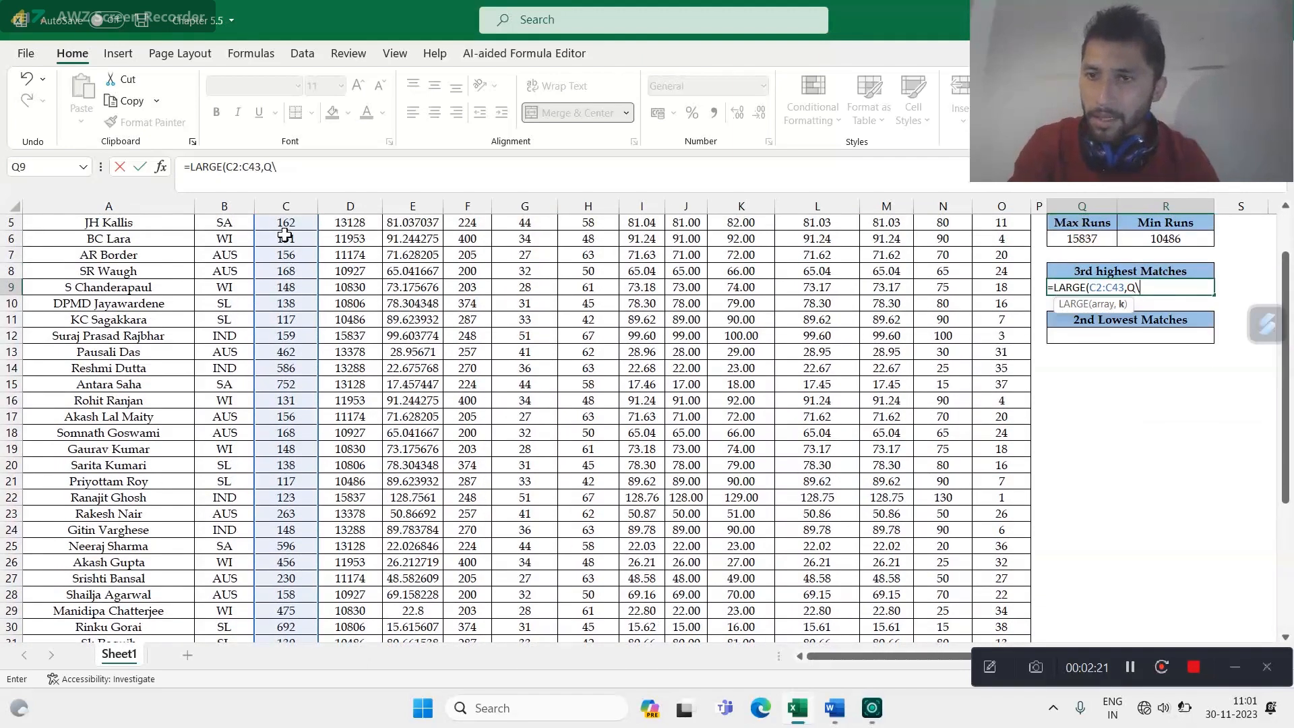
{"action": "key", "text": "BackSpace"}
{"action": "key", "text": "BackSpace"}
{"action": "key", "text": "BackSpace"}
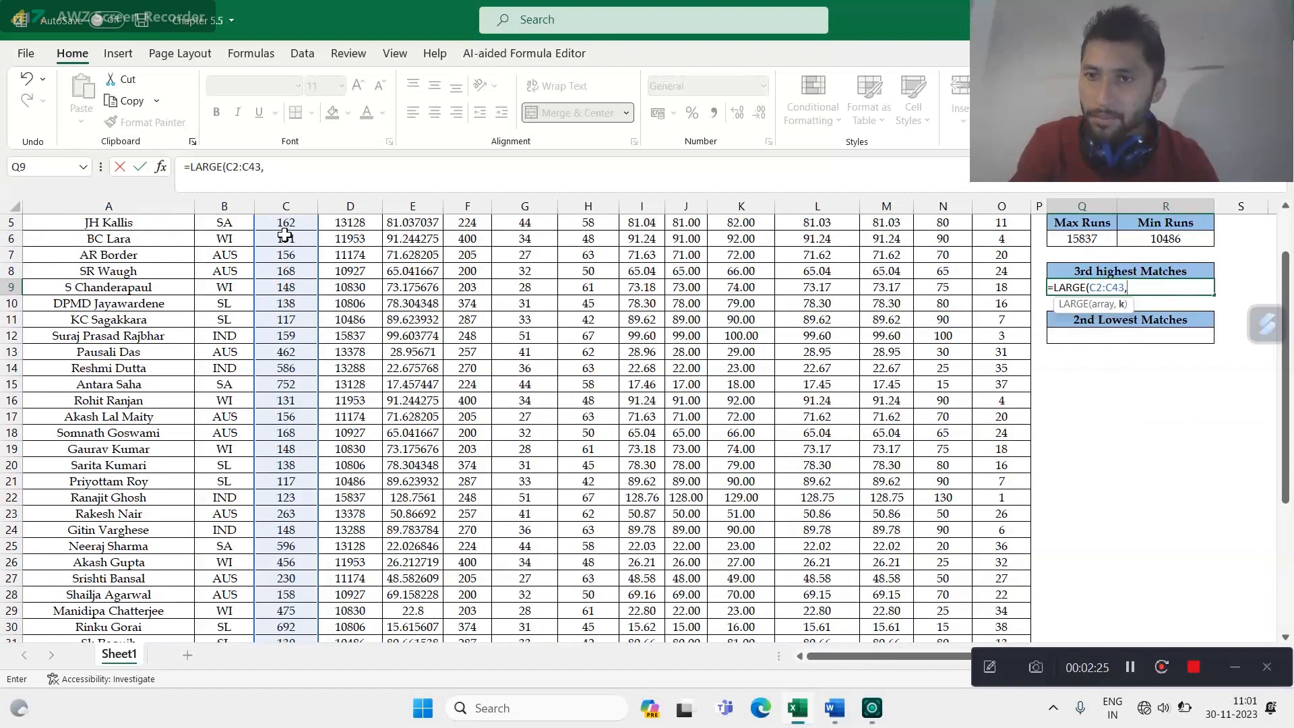
Step: Set the k argument of the Q9 LARGE formula to 3 and complete the formula
{"action": "type", "text": "33"}
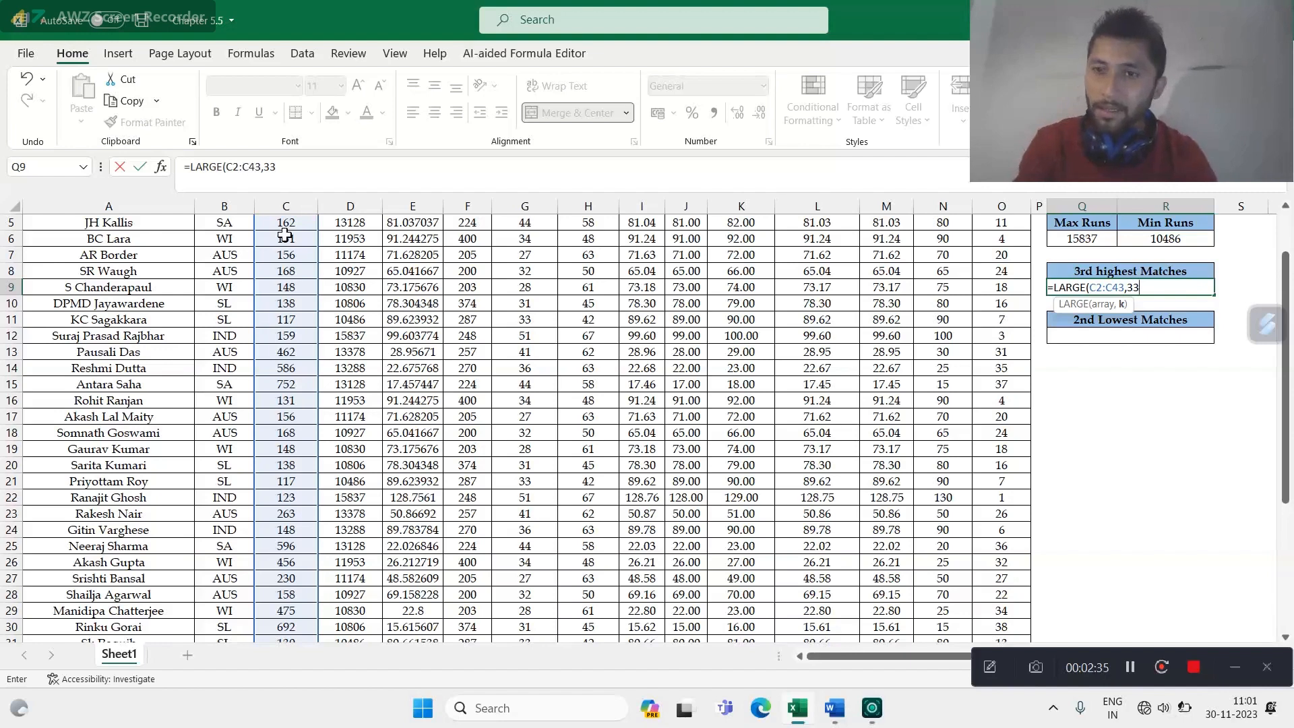
{"action": "key", "text": "BackSpace"}
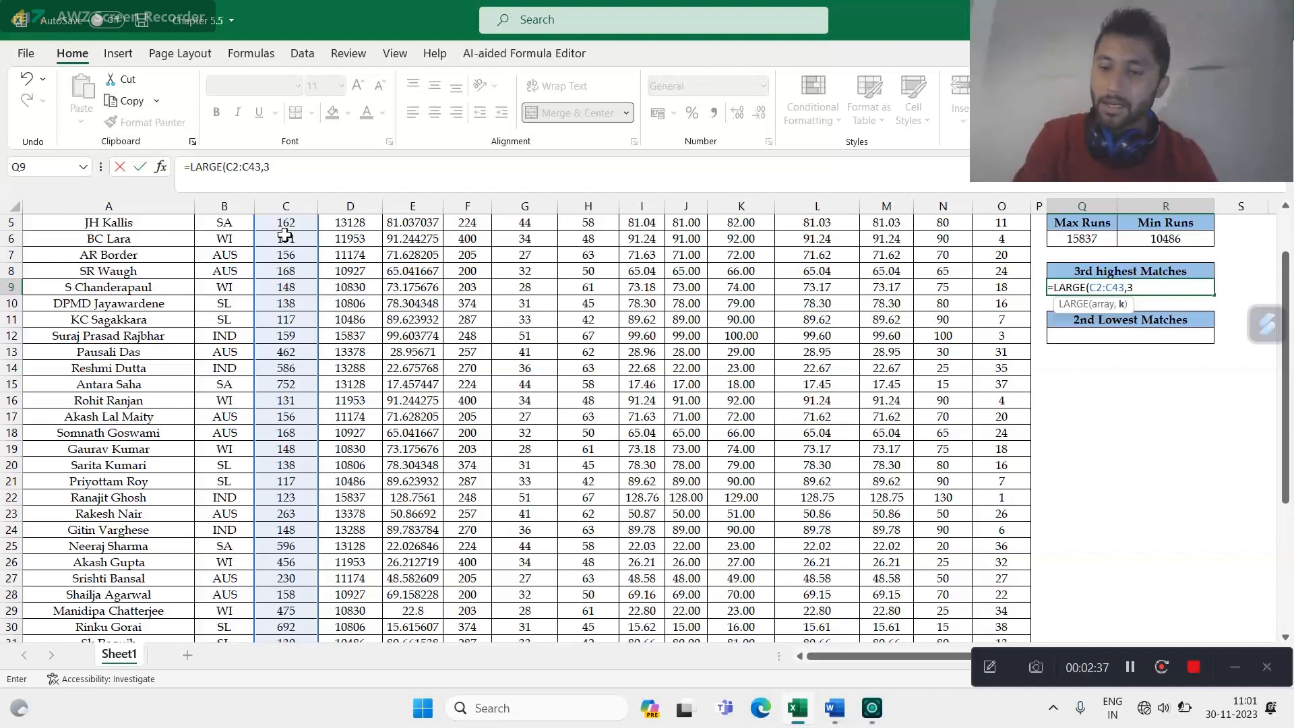
{"action": "key", "text": "Return"}
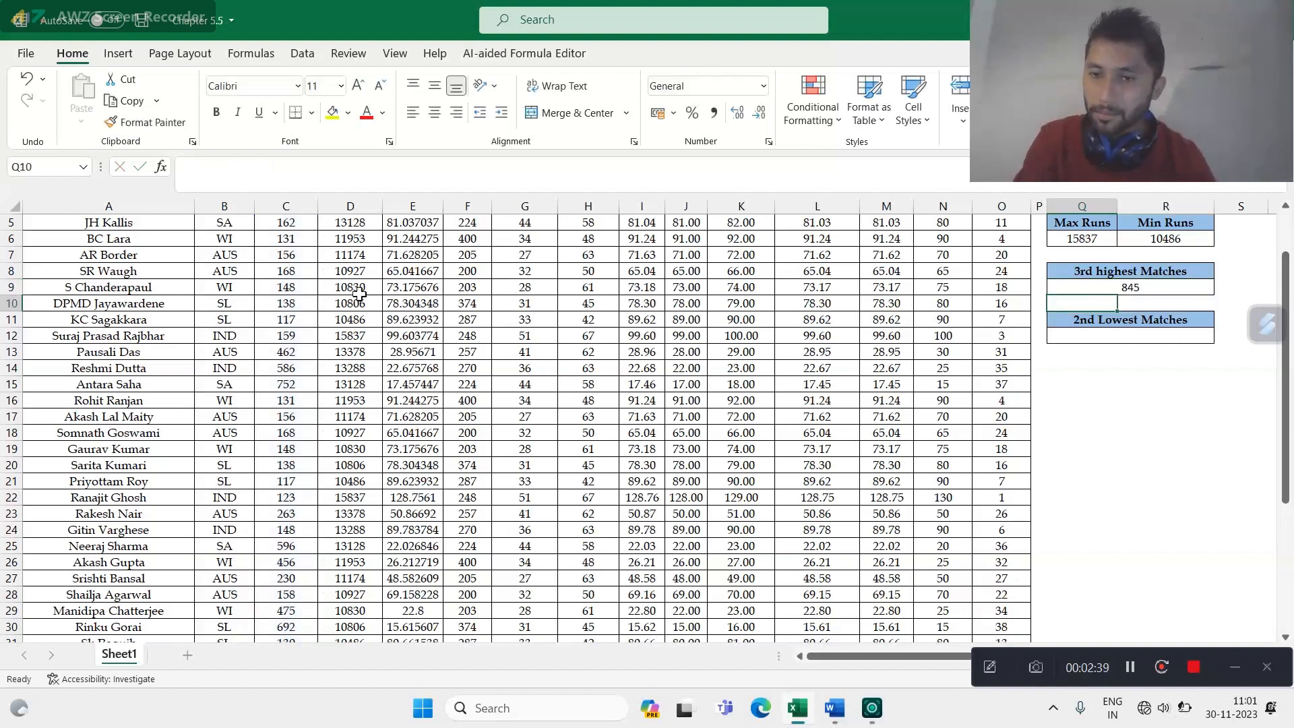
Step: Start a SMALL formula in the merged cell Q12 under 2nd Lowest Matches
{"action": "left_click", "coordinate": [1079, 341]}
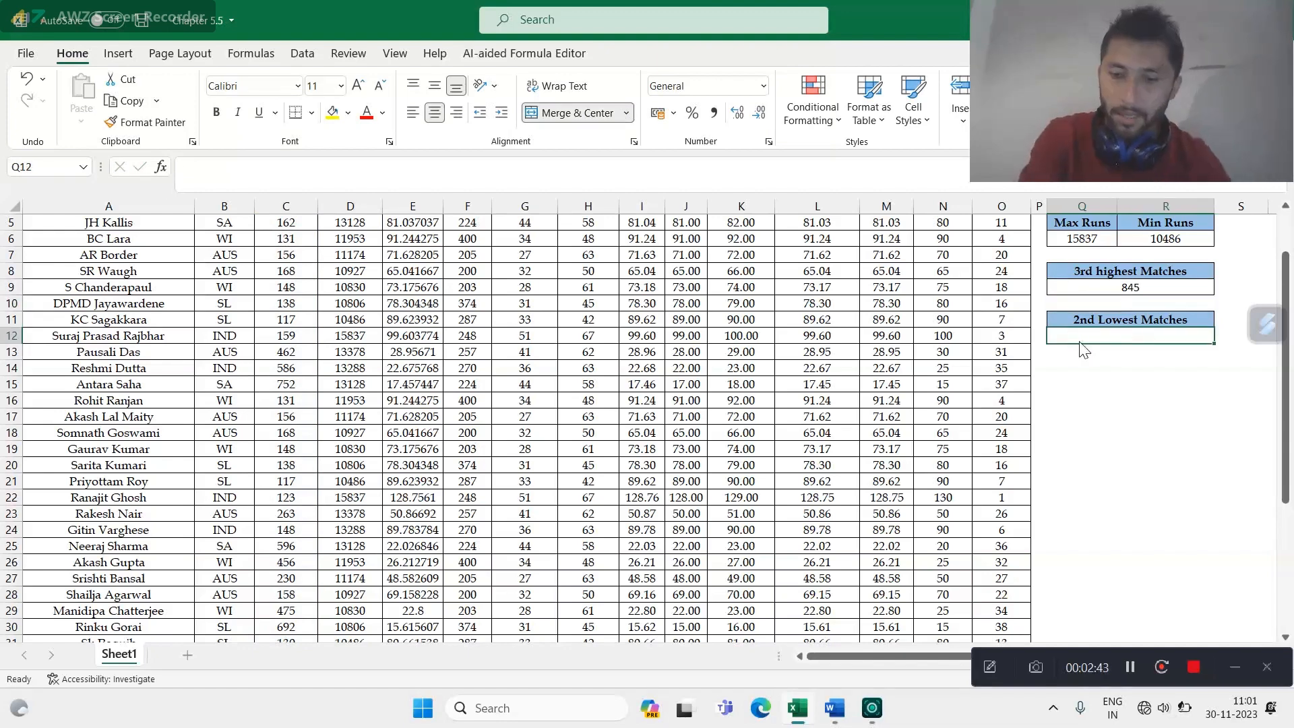
{"action": "type", "text": "=small"}
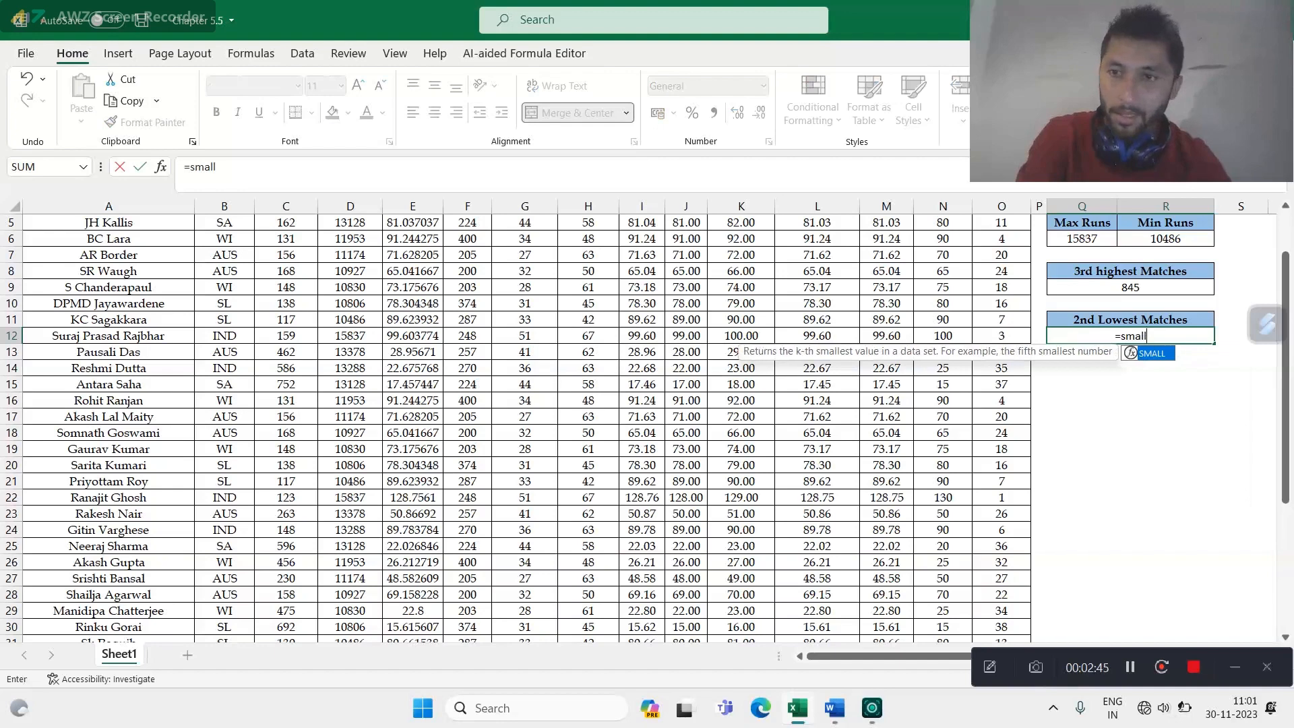
{"action": "key", "text": "Tab"}
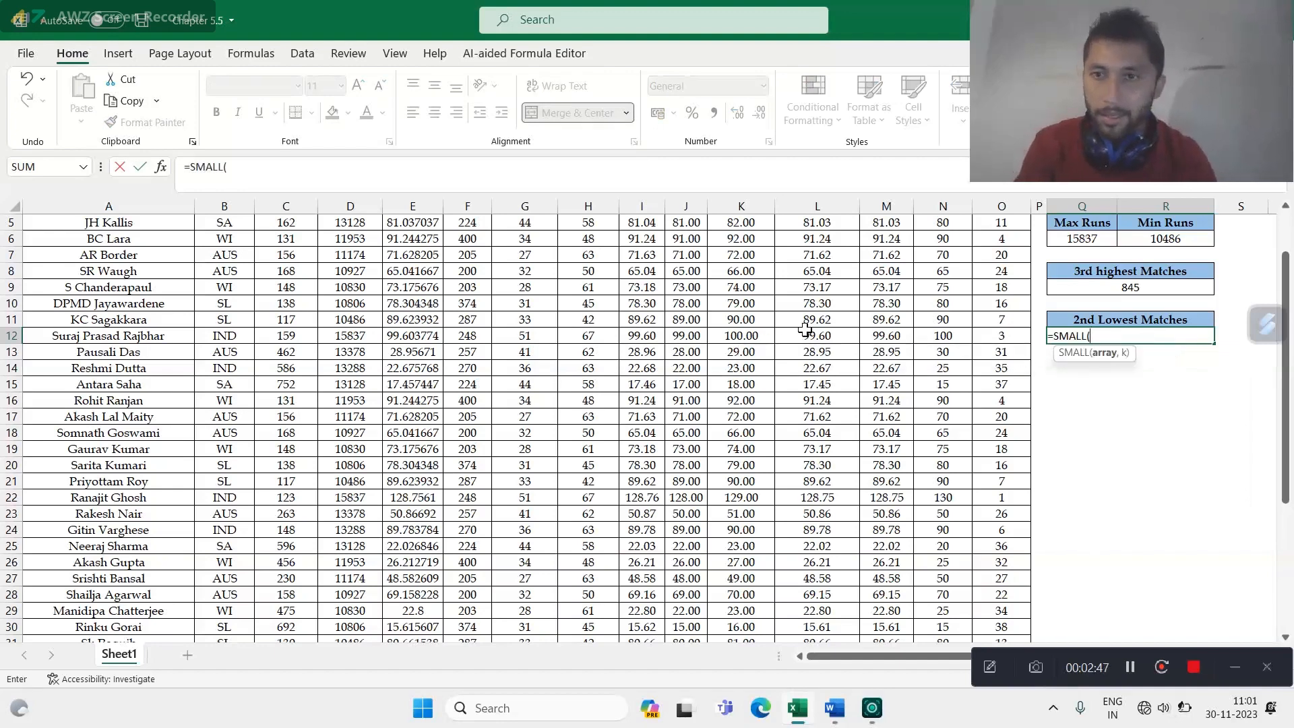
Step: Supply C2:C43 of the Matches column as the array of the Q12 SMALL formula
{"action": "key", "text": "Up"}
{"action": "key", "text": "Up"}
{"action": "key", "text": "Up"}
{"action": "key", "text": "Up"}
{"action": "key", "text": "Up"}
{"action": "key", "text": "Up"}
{"action": "key", "text": "Up"}
{"action": "key", "text": "Up"}
{"action": "key", "text": "Up"}
{"action": "key", "text": "Up"}
{"action": "key", "text": "Up"}
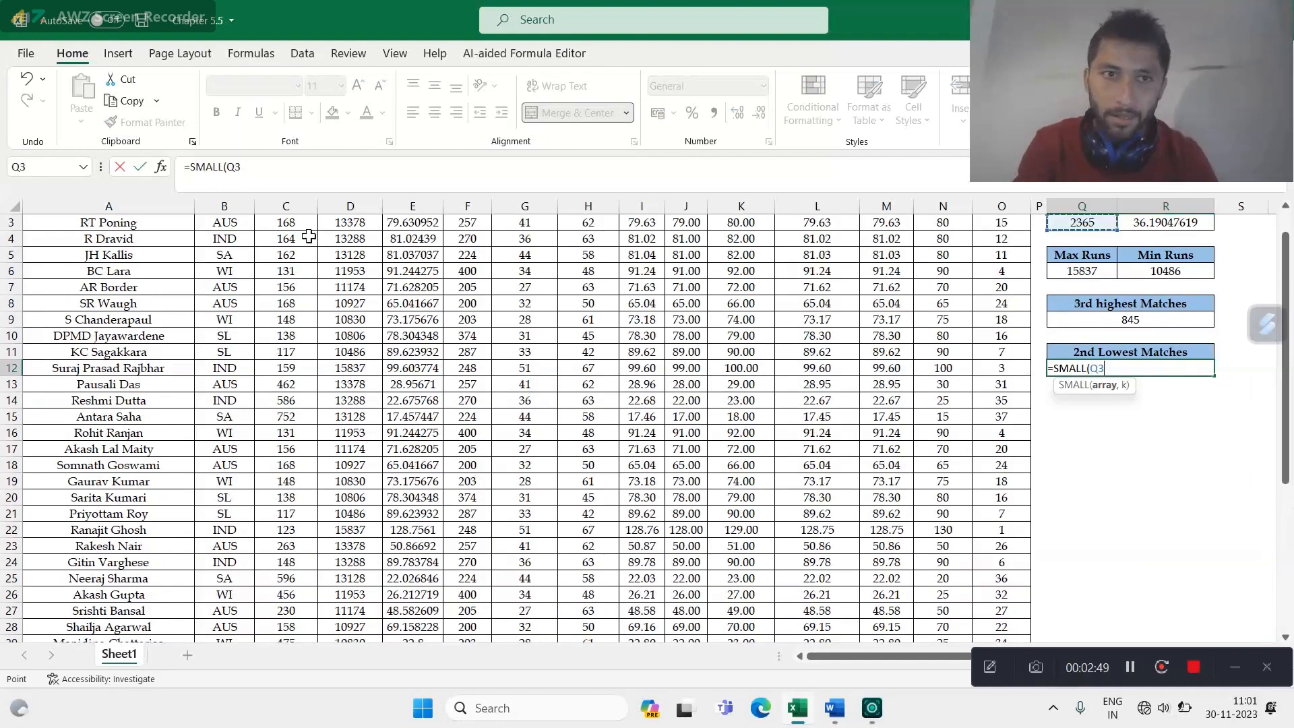
{"action": "left_click", "coordinate": [265, 238]}
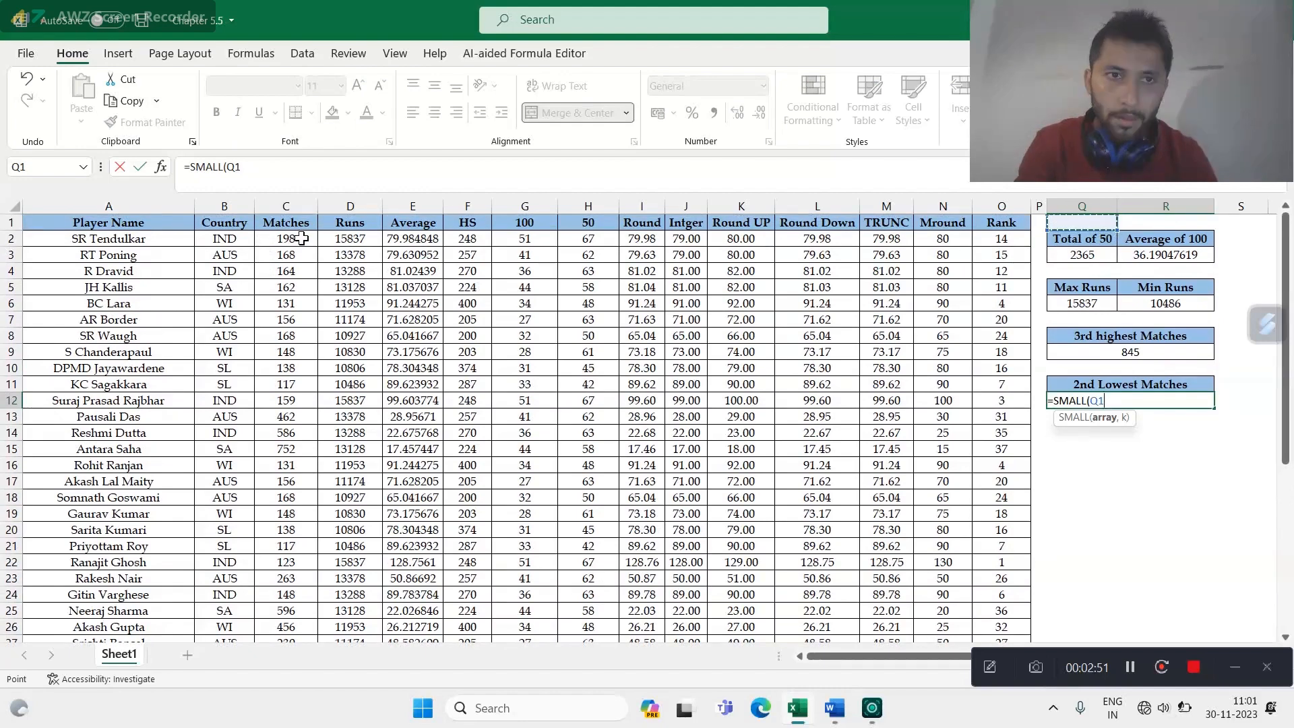
{"action": "key", "text": "ctrl+shift+Down"}
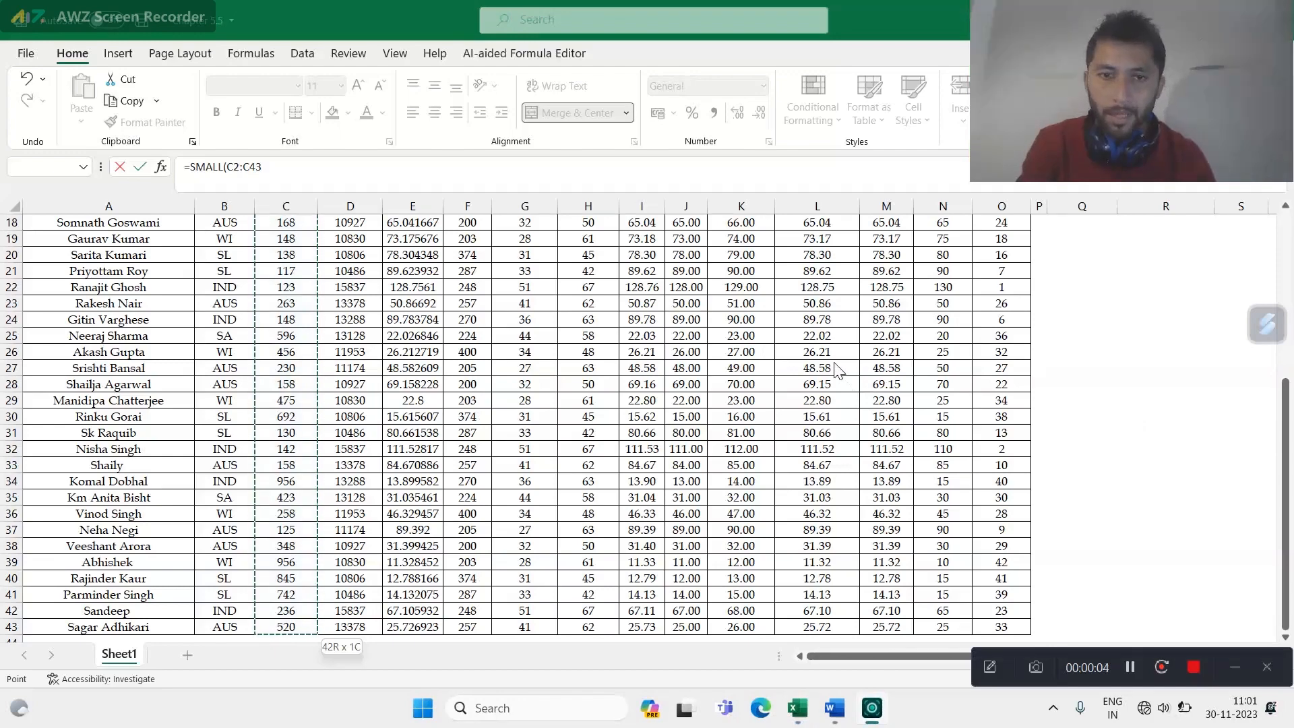
{"action": "key", "text": "Up"}
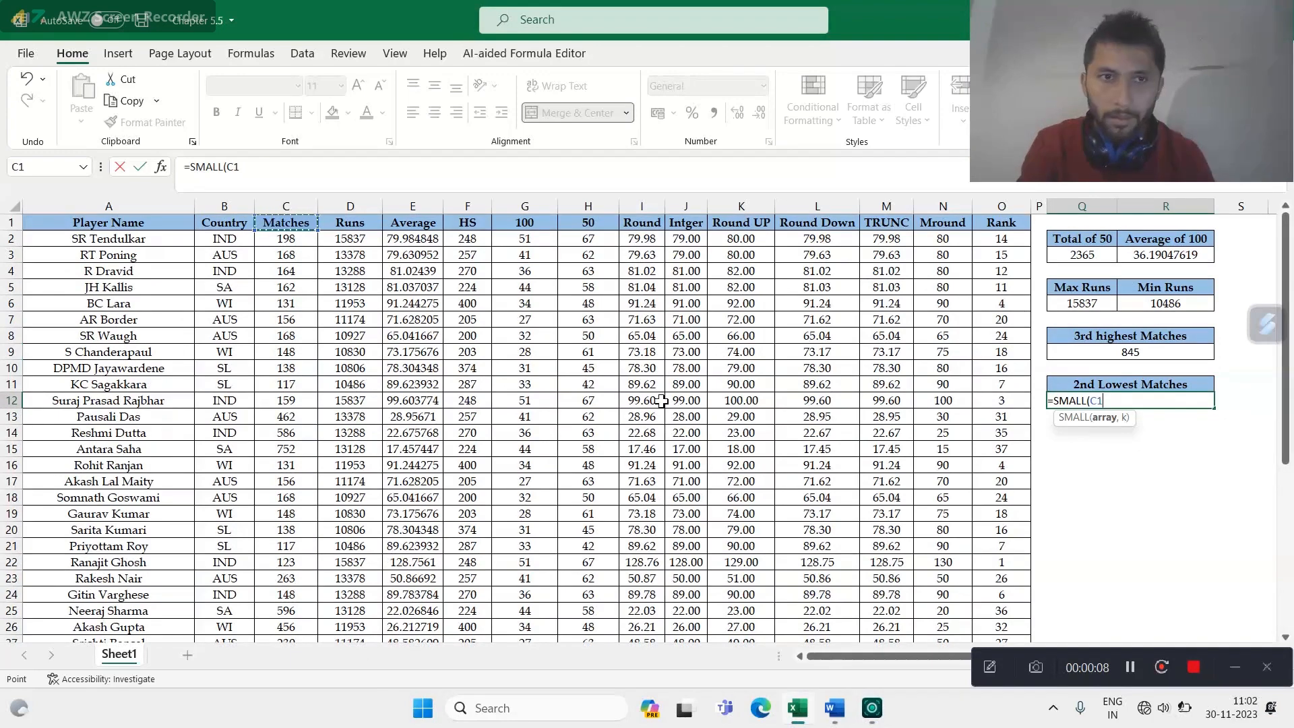
{"action": "left_click", "coordinate": [298, 242]}
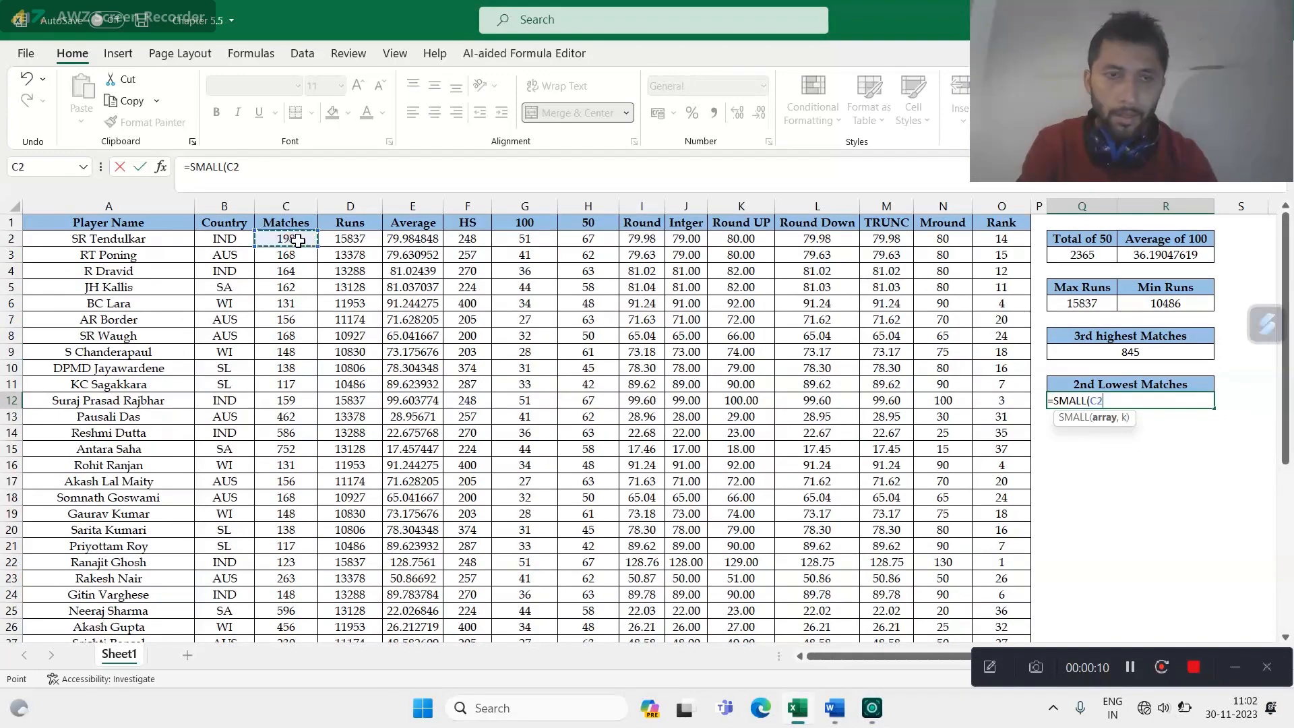
{"action": "key", "text": "ctrl+shift+Down"}
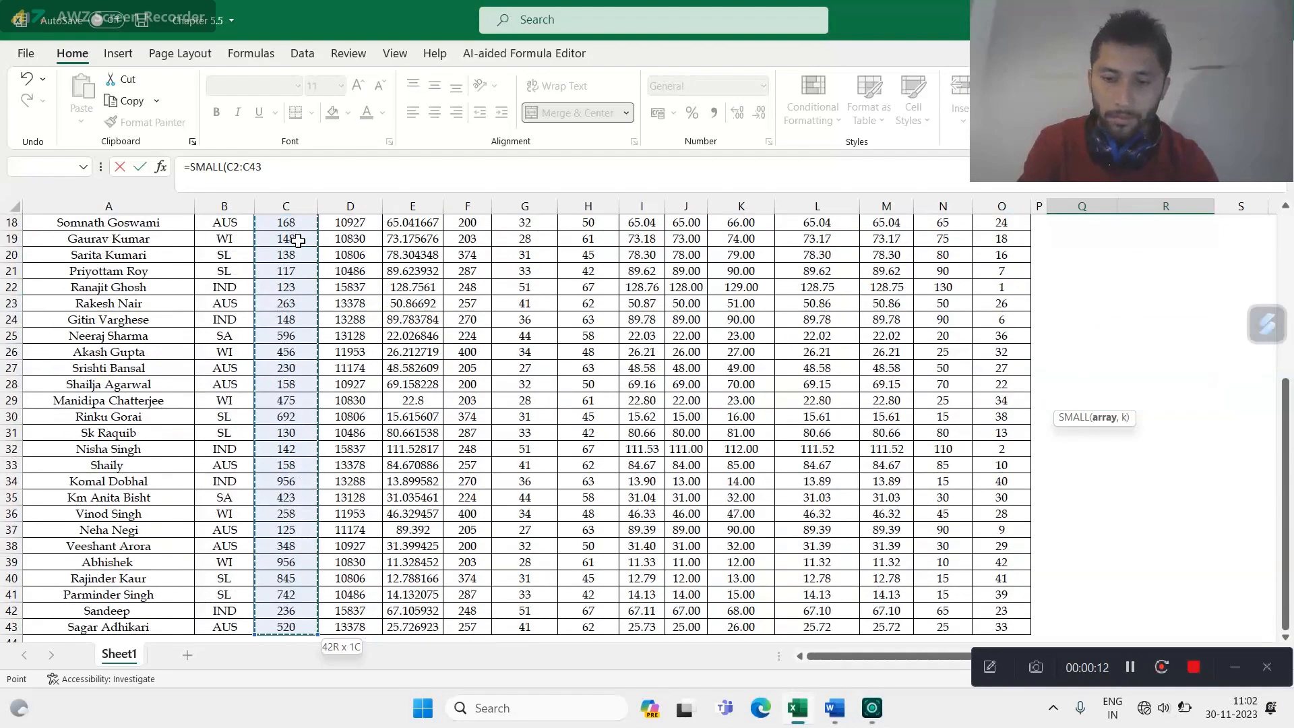
Step: Set the k argument of the Q12 SMALL formula to 2 and complete the formula
{"action": "type", "text": ","}
{"action": "key", "text": "Up"}
{"action": "key", "text": "Up"}
{"action": "key", "text": "Up"}
{"action": "key", "text": "Up"}
{"action": "key", "text": "Up"}
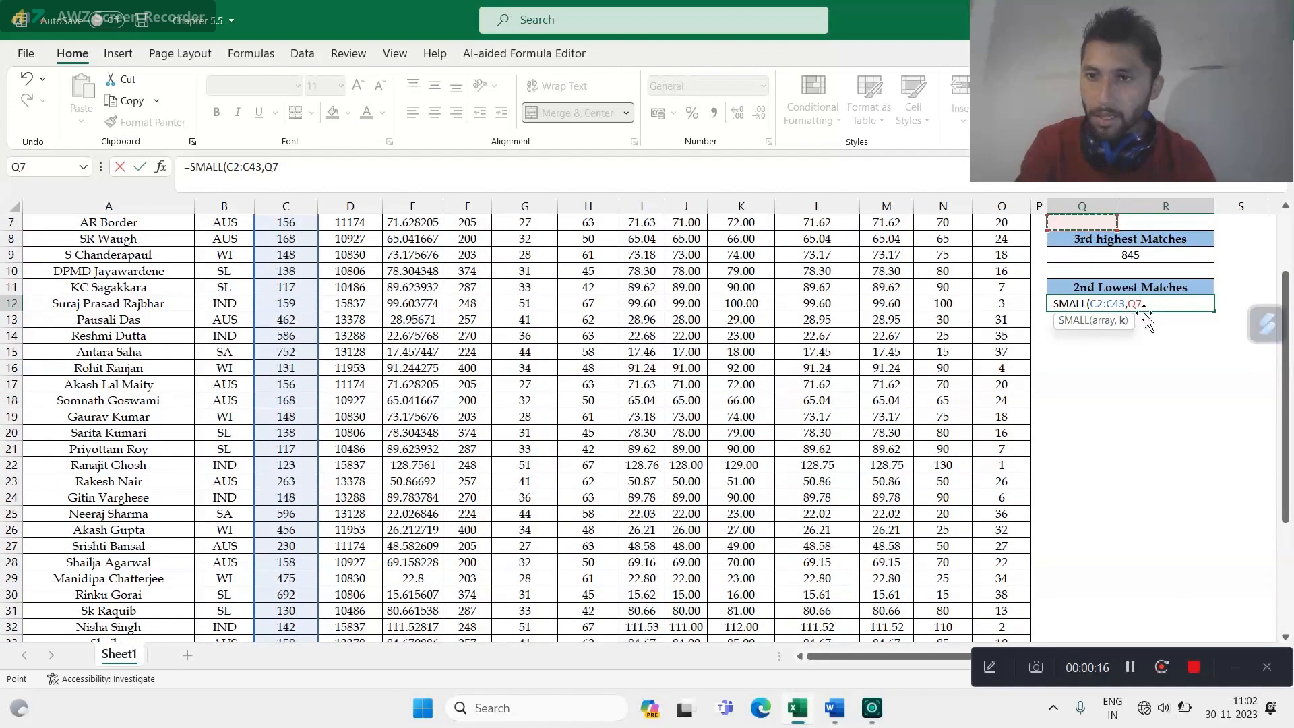
{"action": "key", "text": "BackSpace"}
{"action": "key", "text": "BackSpace"}
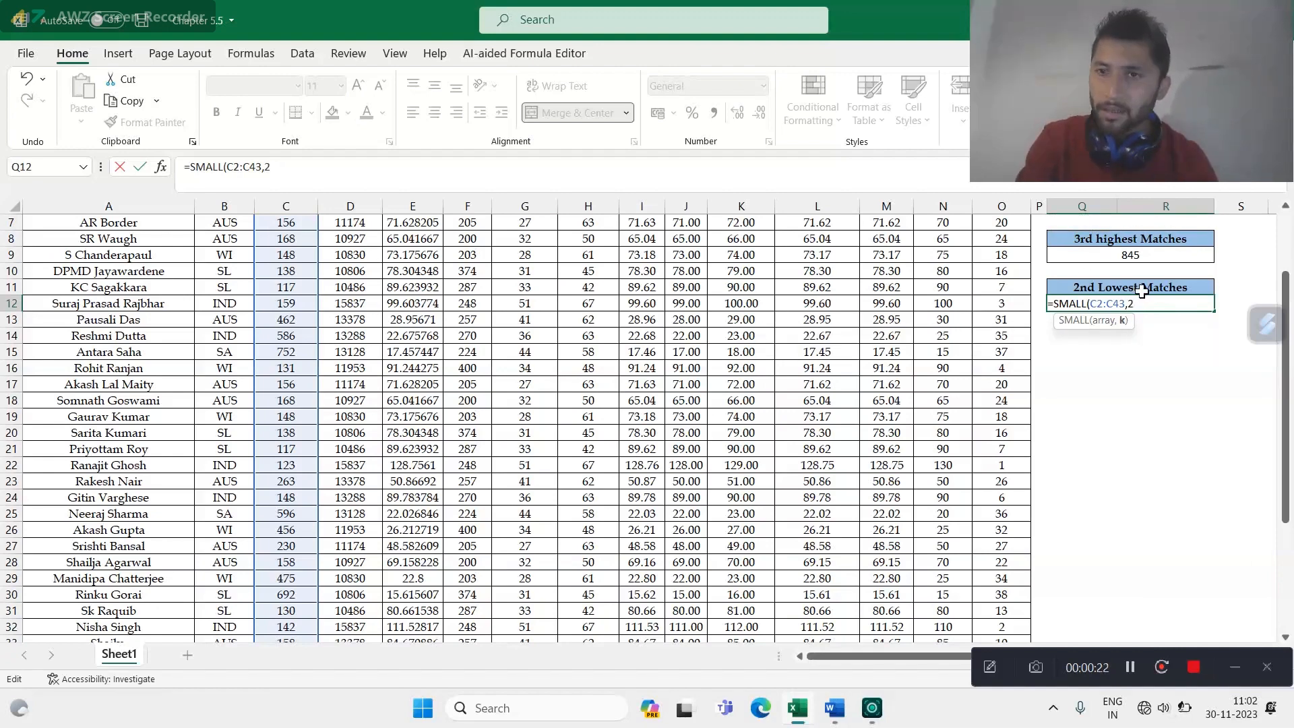
{"action": "key", "text": "Return"}
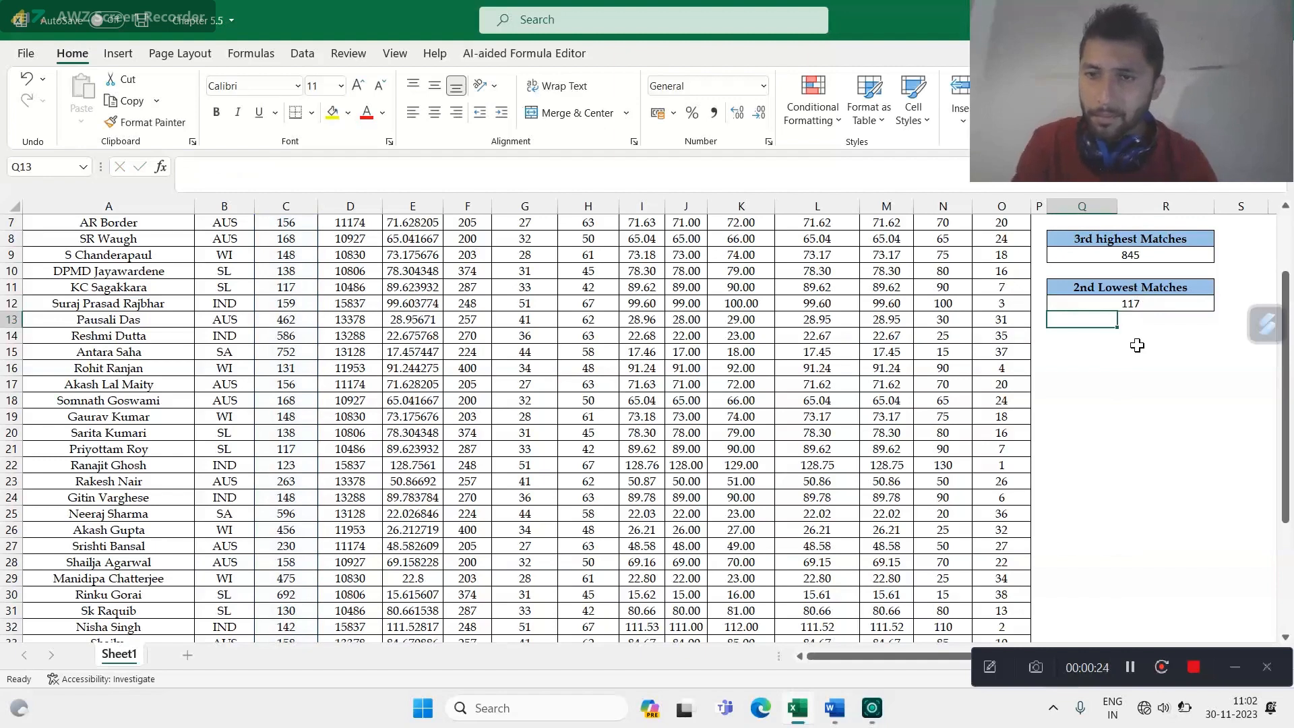
Step: Return to cell Q1 and review the summary cells from Total of 50 down to 2nd Lowest Matches
{"action": "key", "text": "Up"}
{"action": "key", "text": "Up"}
{"action": "key", "text": "Up"}
{"action": "key", "text": "Up"}
{"action": "key", "text": "Up"}
{"action": "key", "text": "Up"}
{"action": "key", "text": "Up"}
{"action": "key", "text": "Up"}
{"action": "key", "text": "Up"}
{"action": "key", "text": "Up"}
{"action": "key", "text": "Up"}
{"action": "key", "text": "Up"}
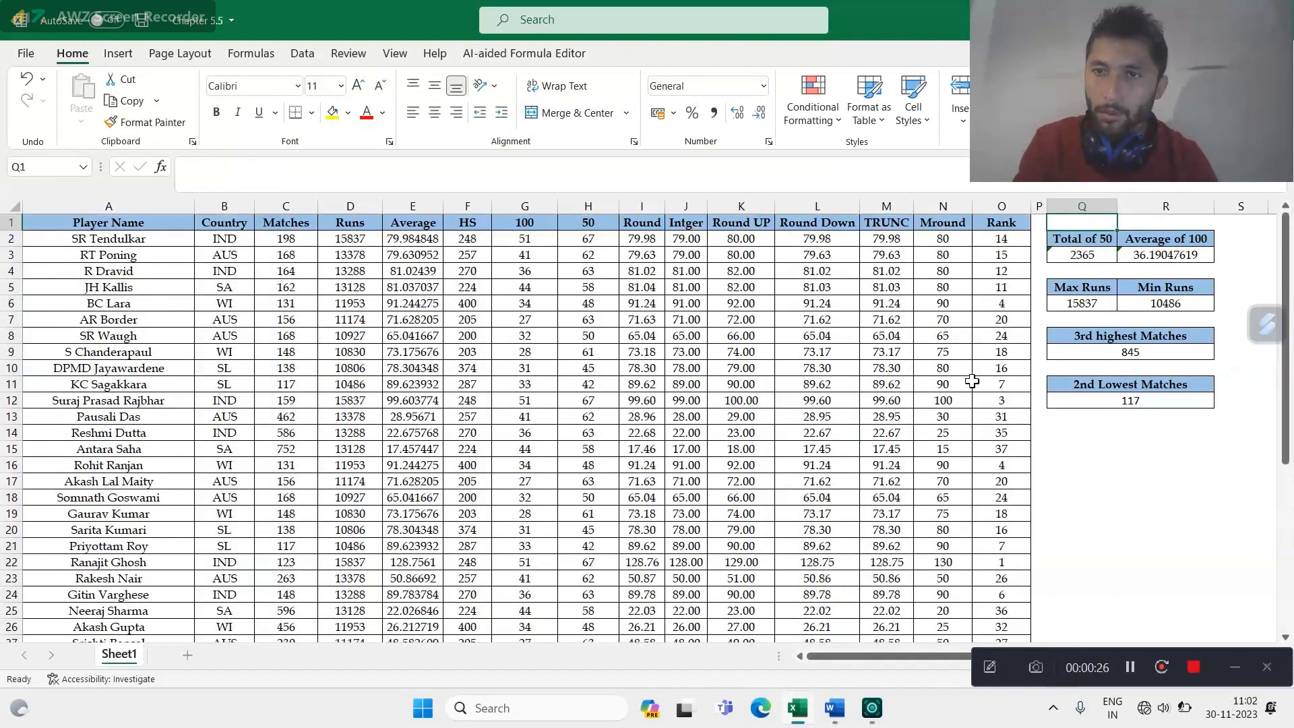
Step: Switch to Word to review the listed calculation tasks and return to the Excel workbook
{"action": "key", "text": "alt+Tab"}
{"action": "key", "text": "alt+Tab"}
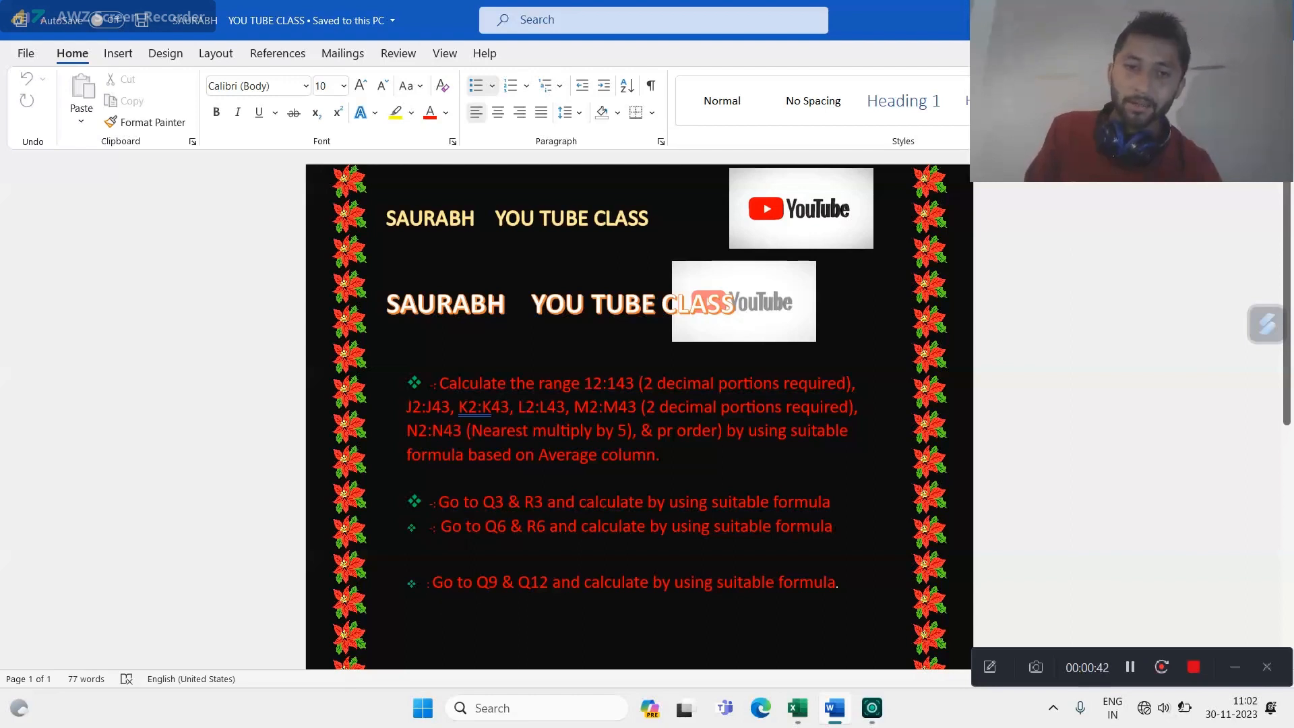
{"action": "key", "text": "alt+Tab"}
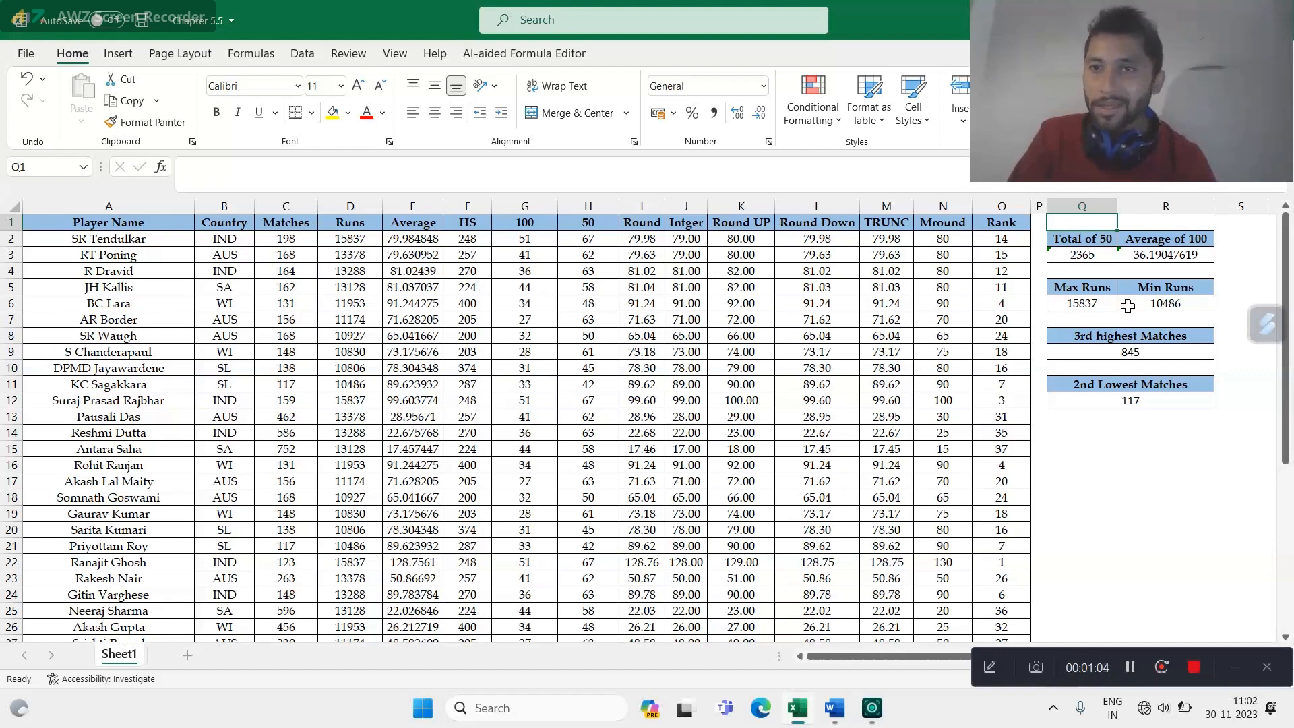
{"action": "left_click_drag", "start_coordinate": [1096, 45], "coordinate": [810, 42]}
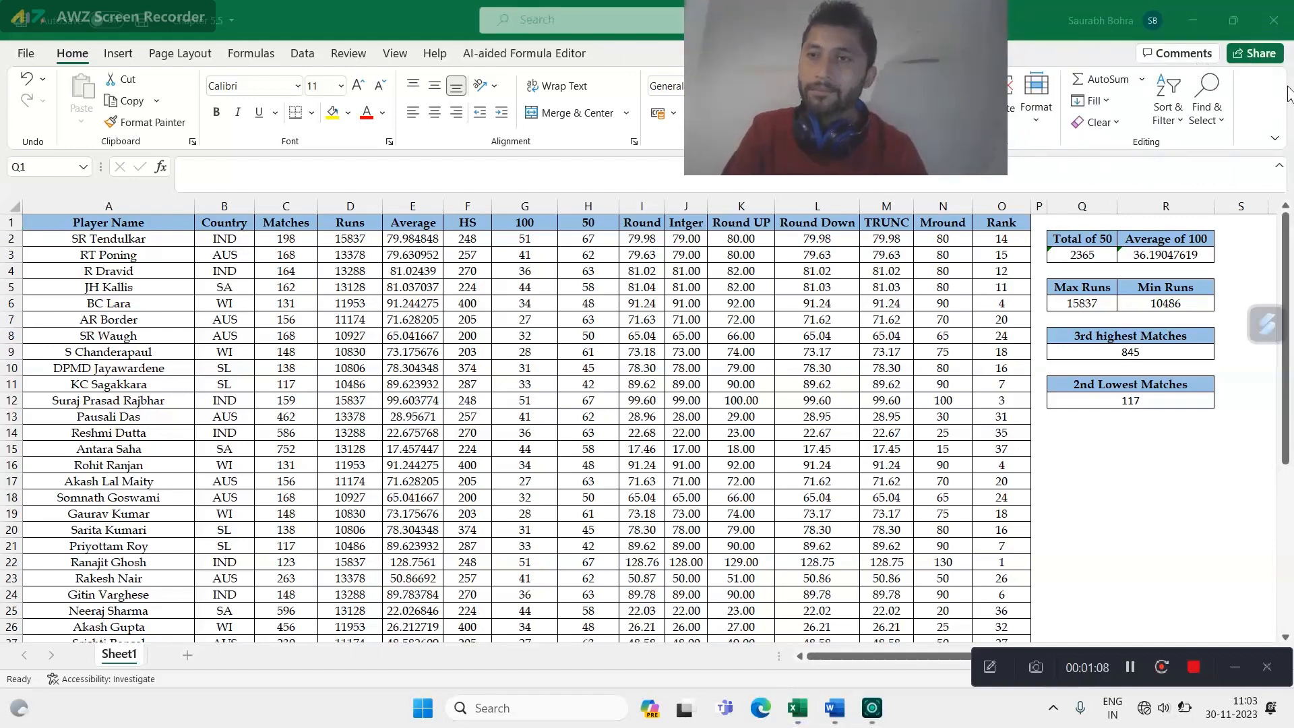